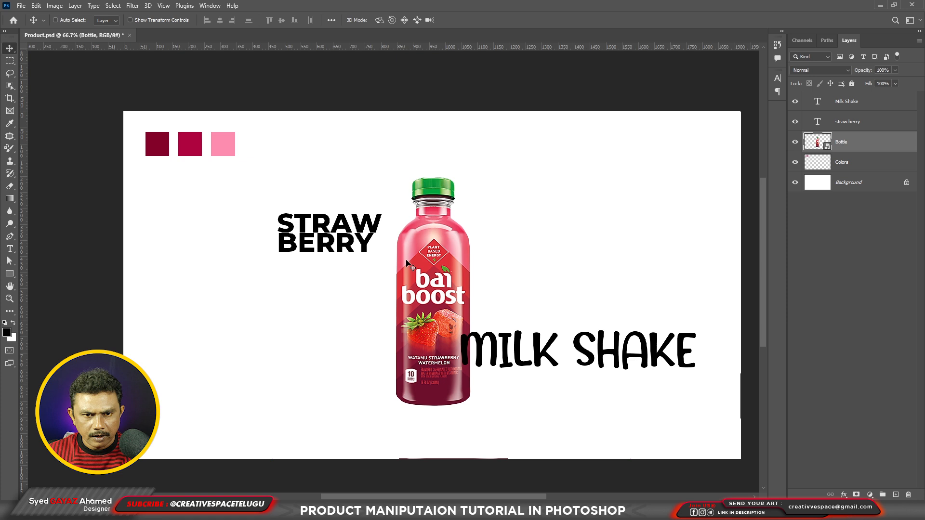
# Step: Add a new layer filled with black and place it directly above the Background layer
pyautogui.hotkey('ctrl', 'shift', 'n')
pyautogui.press('Return')
pyautogui.hotkey('ctrl', 'a')
pyautogui.hotkey('alt', 'BackSpace')
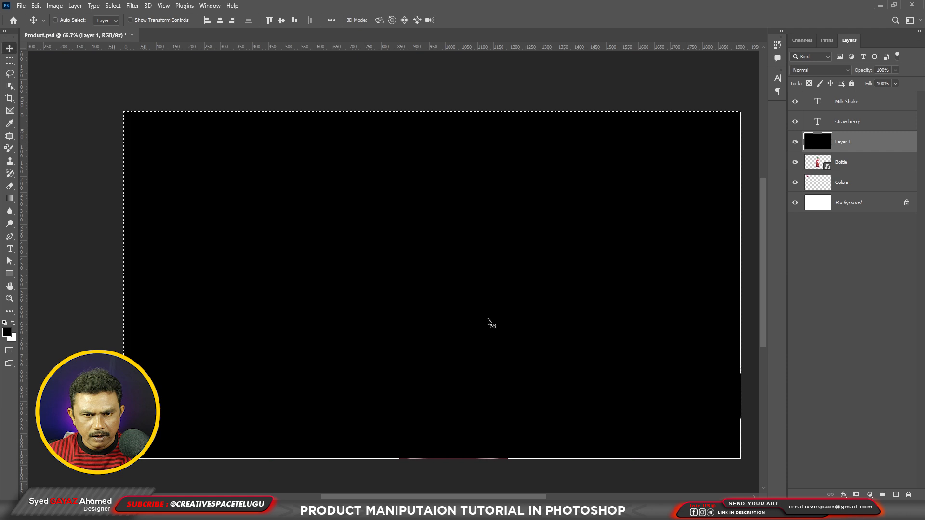
pyautogui.hotkey('ctrl', '[')
pyautogui.hotkey('ctrl', '[')
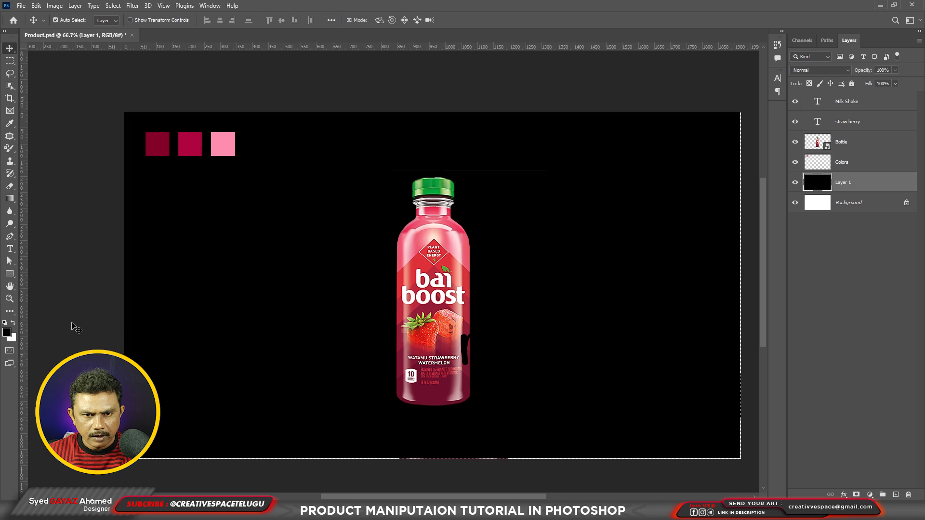
pyautogui.hotkey('ctrl', 'd')
# Step: Add a white rectangle on its own layer behind the three colour swatches
pyautogui.click(9, 63)
pyautogui.moveTo(136, 127); pyautogui.dragTo(246, 164)
pyautogui.hotkey('ctrl', 'j')
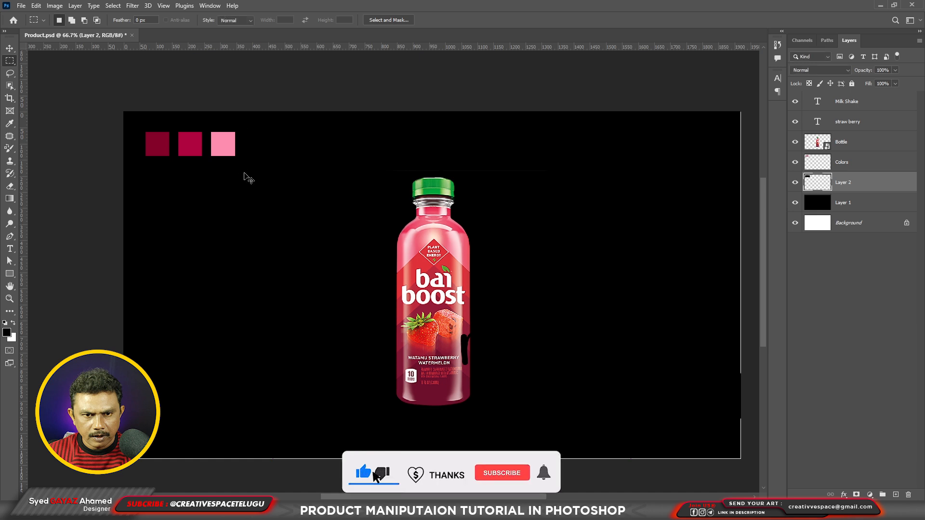
pyautogui.hotkey('ctrl', 'BackSpace')
pyautogui.hotkey('ctrl', 'd')
# Step: Refill the black backdrop layer with the dark maroon sampled from the first colour swatch
pyautogui.press('v')
pyautogui.rightClick(257, 226)
pyautogui.click(275, 233)
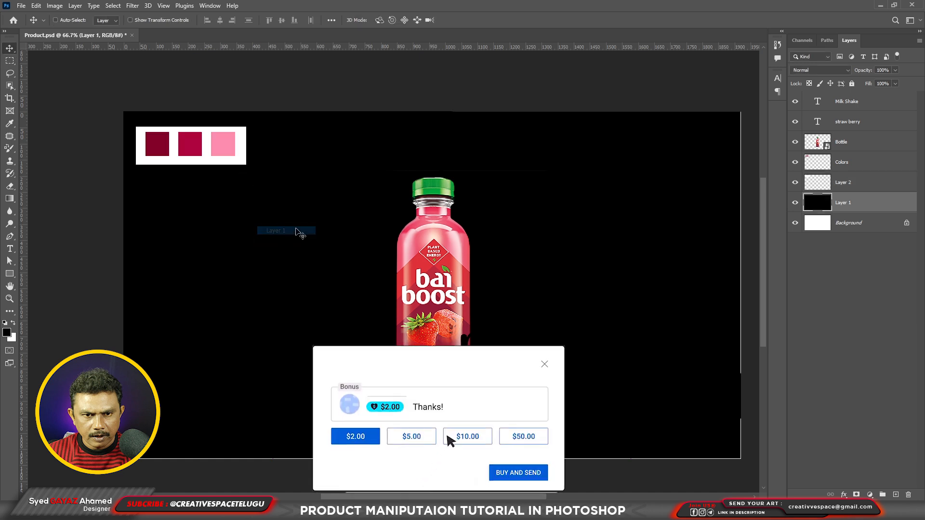
pyautogui.click(7, 333)
pyautogui.click(159, 140)
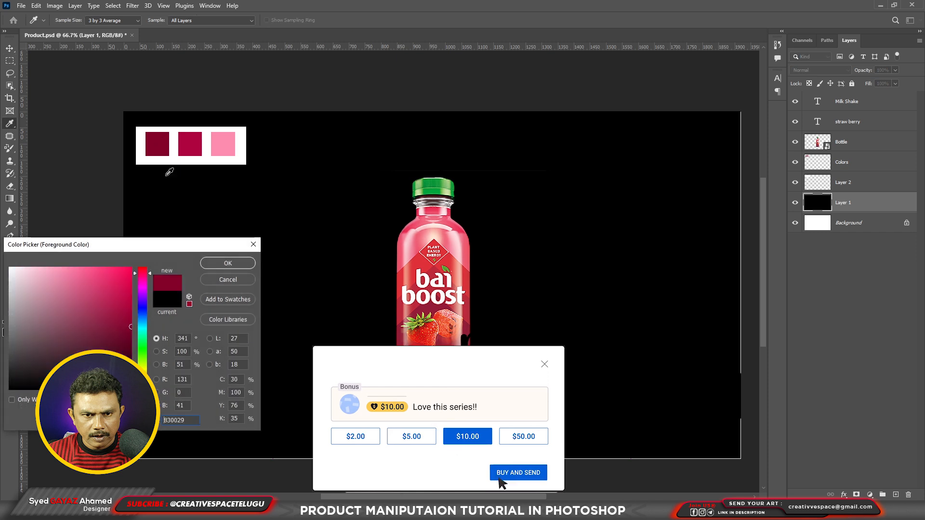
pyautogui.click(228, 263)
pyautogui.hotkey('alt', 'BackSpace')
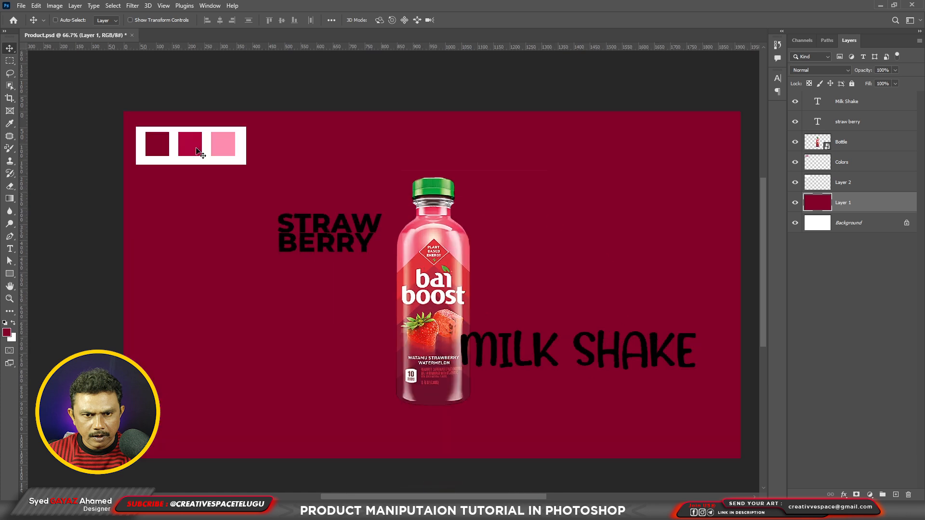
# Step: Paint a soft 1100 px brush glow behind the bottle on a new layer, using the pink swatch colour fd8cb0
pyautogui.click(7, 333)
pyautogui.click(231, 143)
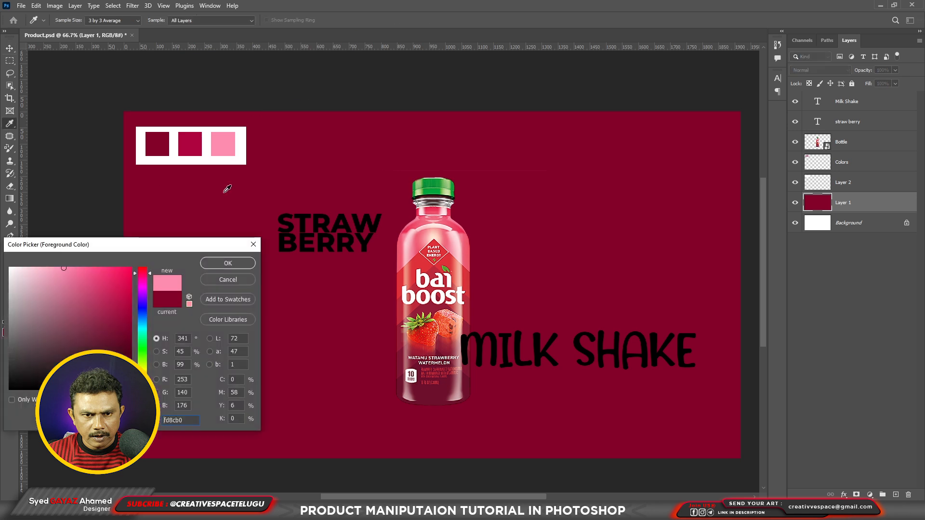
pyautogui.click(228, 263)
pyautogui.press('ctrl')
pyautogui.hotkey('ctrl', 'shift', 'n')
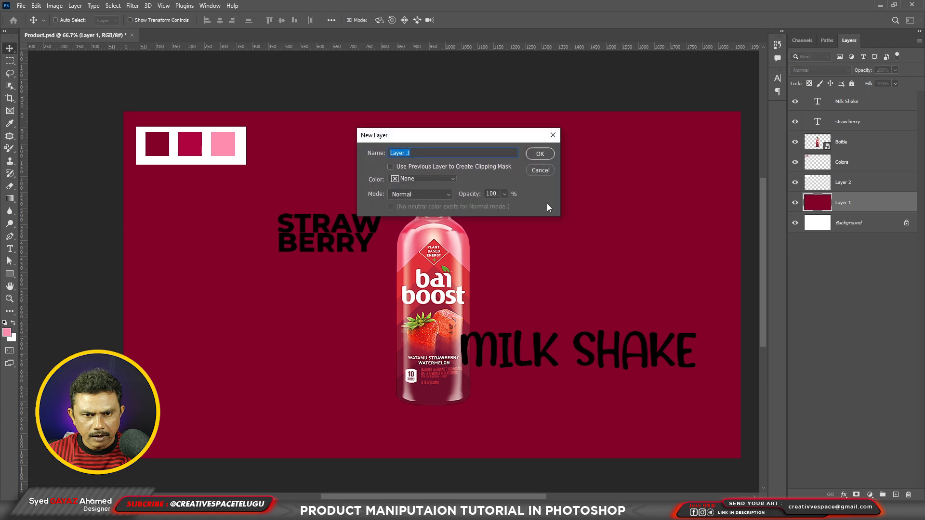
pyautogui.press('Return')
pyautogui.click(9, 148)
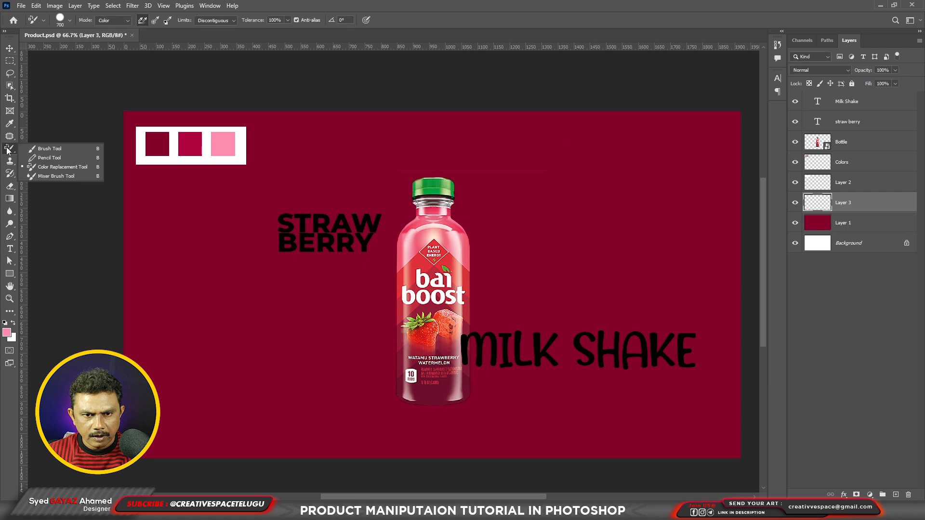
pyautogui.click(46, 150)
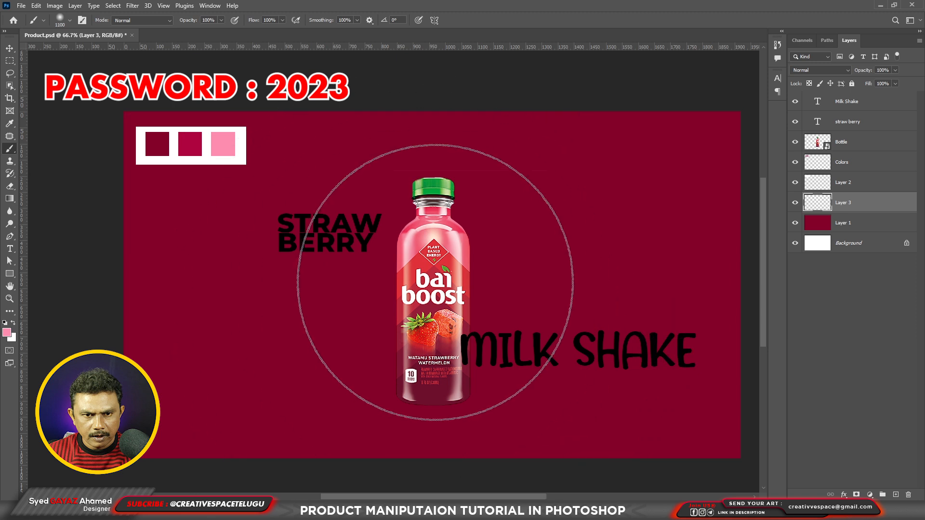
pyautogui.click(435, 282)
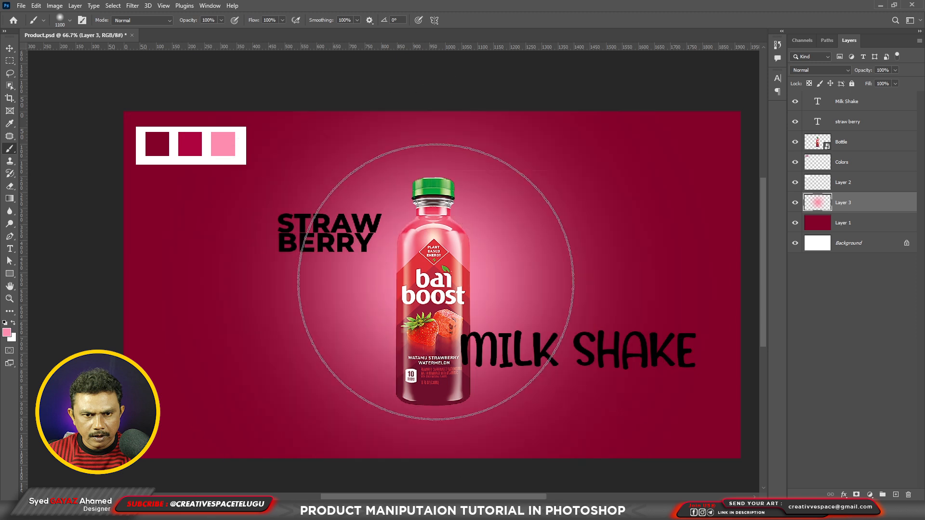
# Step: Scale the pink glow to about 174% width and 147% height, and shift it upward behind the bottle
pyautogui.press('v')
pyautogui.hotkey('ctrl', 't')
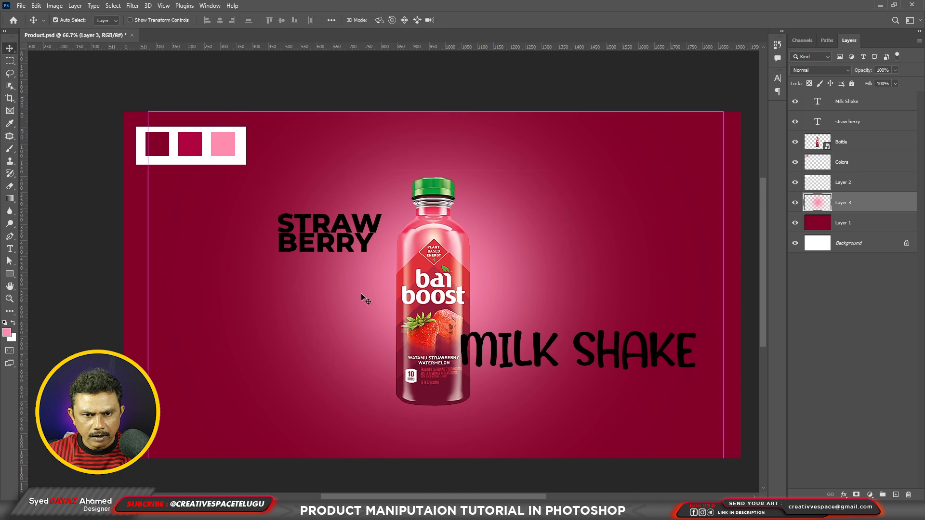
pyautogui.hotkey('ctrl', '-')
pyautogui.moveTo(644, 152); pyautogui.dragTo(742, 91)
pyautogui.moveTo(738, 285); pyautogui.dragTo(646, 277)
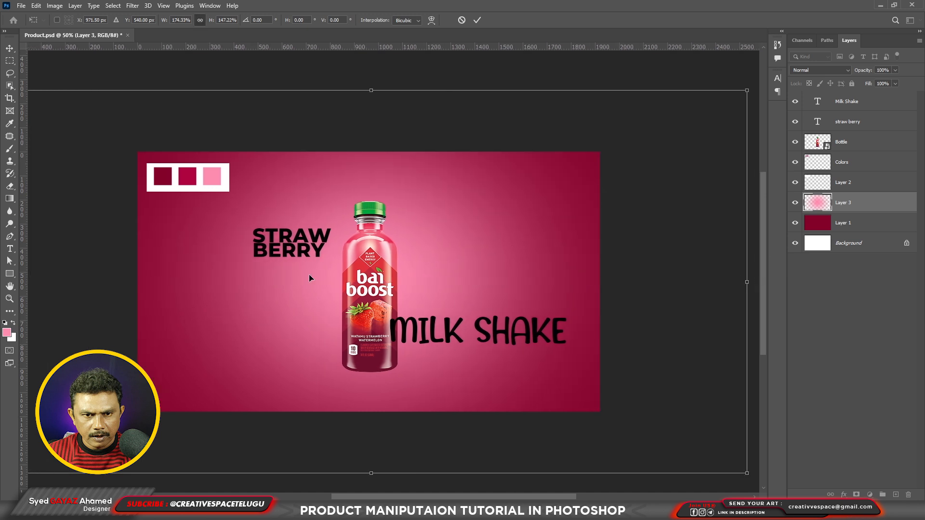
pyautogui.press('Return')
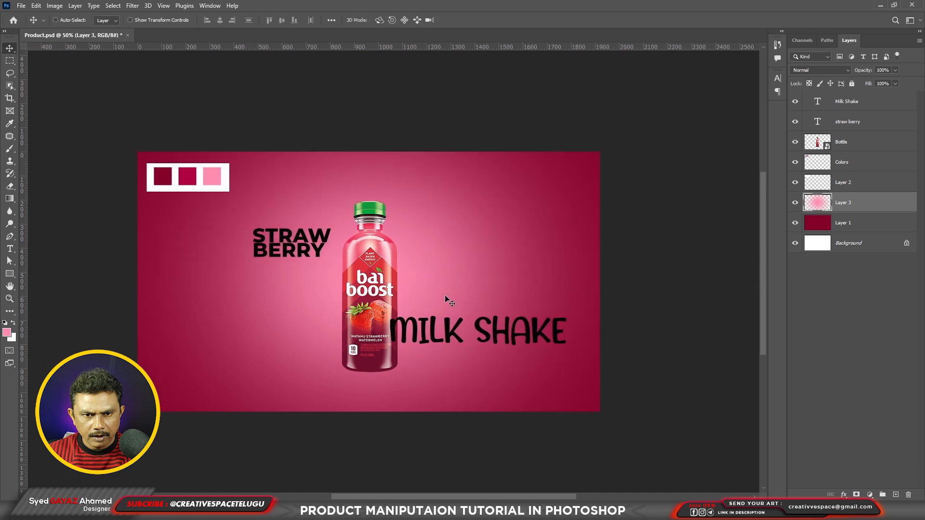
pyautogui.moveTo(441, 293); pyautogui.dragTo(443, 263)
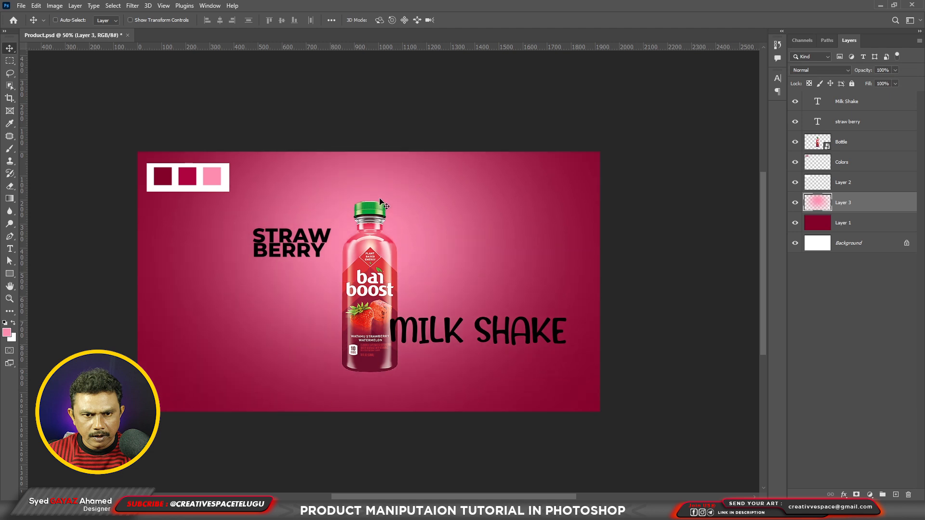
pyautogui.moveTo(444, 293); pyautogui.dragTo(451, 267)
pyautogui.hotkey('ctrl', '+')
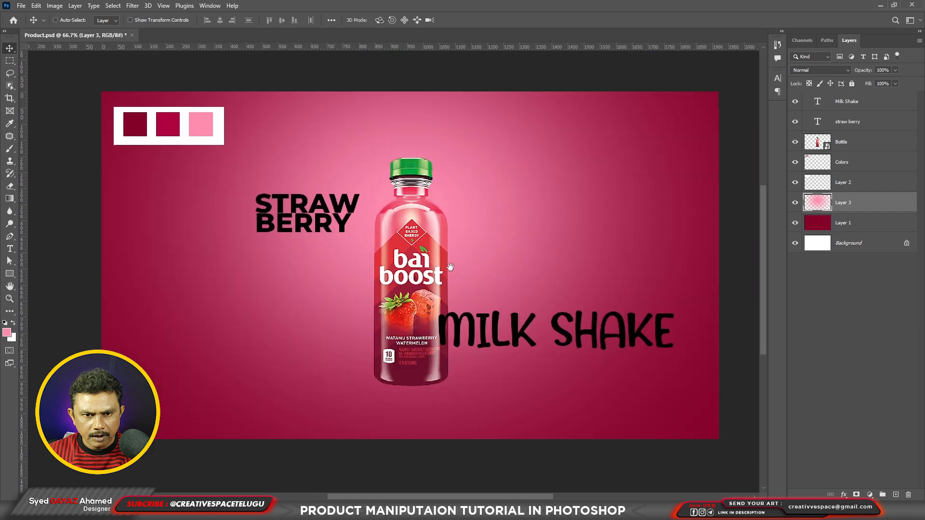
# Step: Tilt the bottle clockwise and move it slightly up and to the right
pyautogui.keyDown('ctrl'); pyautogui.click(406, 267); pyautogui.keyUp('ctrl')
pyautogui.hotkey('ctrl', 't')
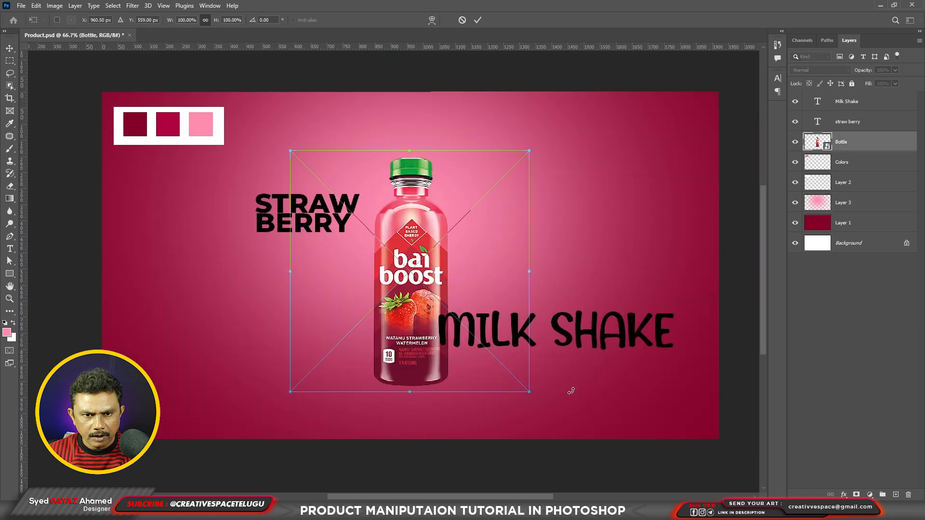
pyautogui.moveTo(543, 397); pyautogui.dragTo(521, 412)
pyautogui.press('Return')
pyautogui.moveTo(394, 327); pyautogui.dragTo(404, 315)
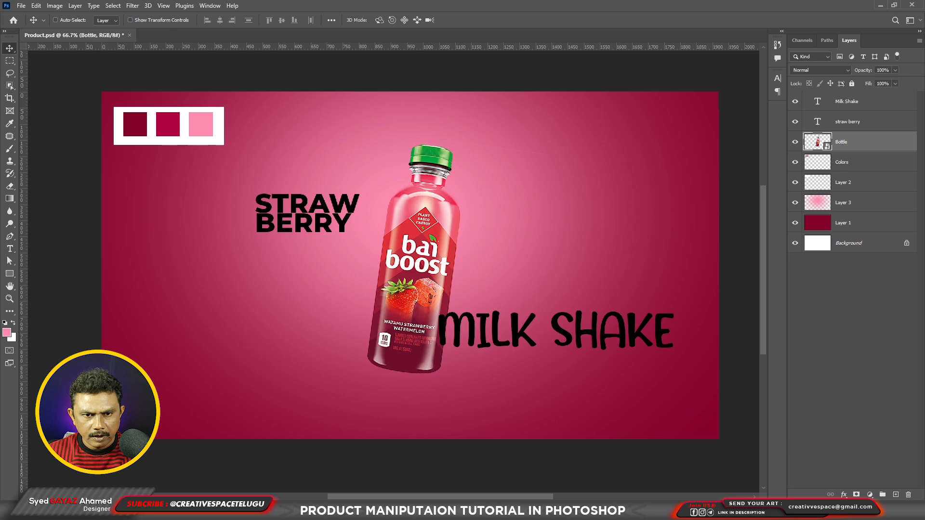
# Step: Bring in the milk splash artwork, scale it to about 89%, and position it around the bottle with its stream at the canvas's upper edge
pyautogui.click(309, 511)
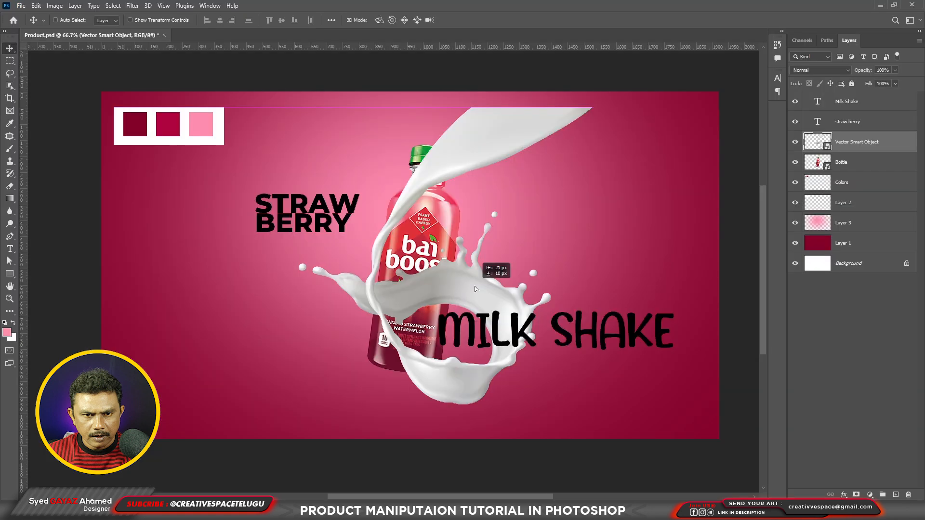
pyautogui.moveTo(471, 283); pyautogui.dragTo(491, 285)
pyautogui.hotkey('ctrl', 't')
pyautogui.moveTo(578, 381); pyautogui.dragTo(566, 360)
pyautogui.moveTo(437, 263); pyautogui.dragTo(422, 256)
pyautogui.moveTo(551, 365); pyautogui.dragTo(545, 358)
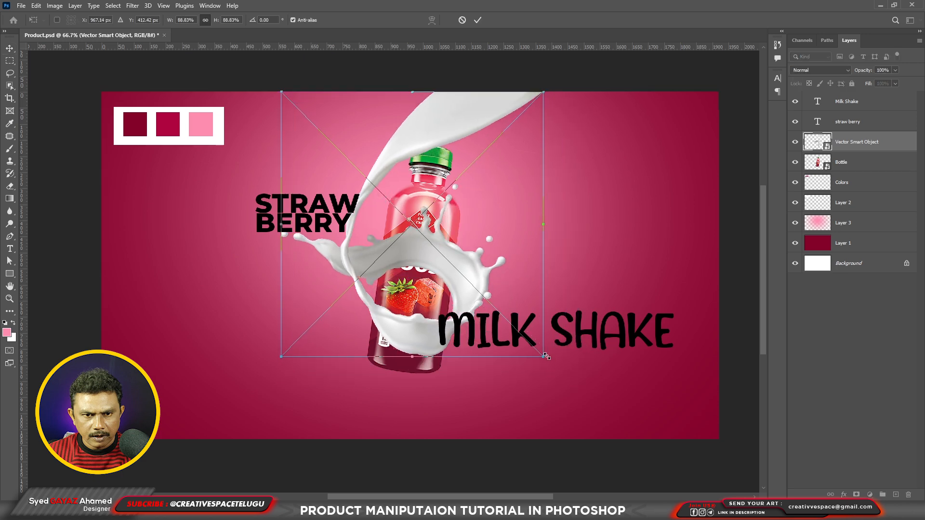
pyautogui.press('Return')
# Step: Move the MILK SHAKE text to the canvas's lower right and the STRAW BERRY text to its lower left
pyautogui.rightClick(472, 323)
pyautogui.click(482, 331)
pyautogui.moveTo(484, 333); pyautogui.dragTo(506, 374)
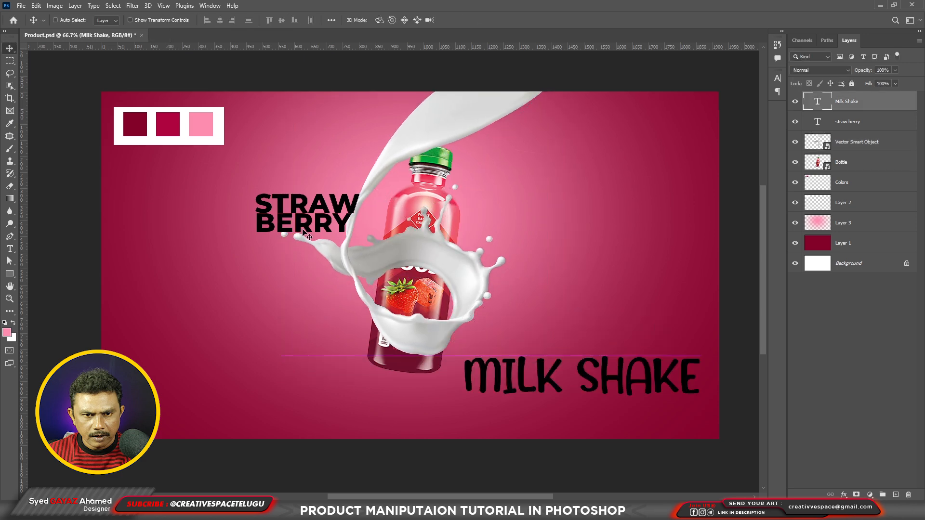
pyautogui.moveTo(308, 212); pyautogui.dragTo(215, 347)
# Step: Tilt the bottle slightly further clockwise so that it fits within the milk splash
pyautogui.hotkey('ctrl', '+')
pyautogui.rightClick(447, 308)
pyautogui.click(457, 312)
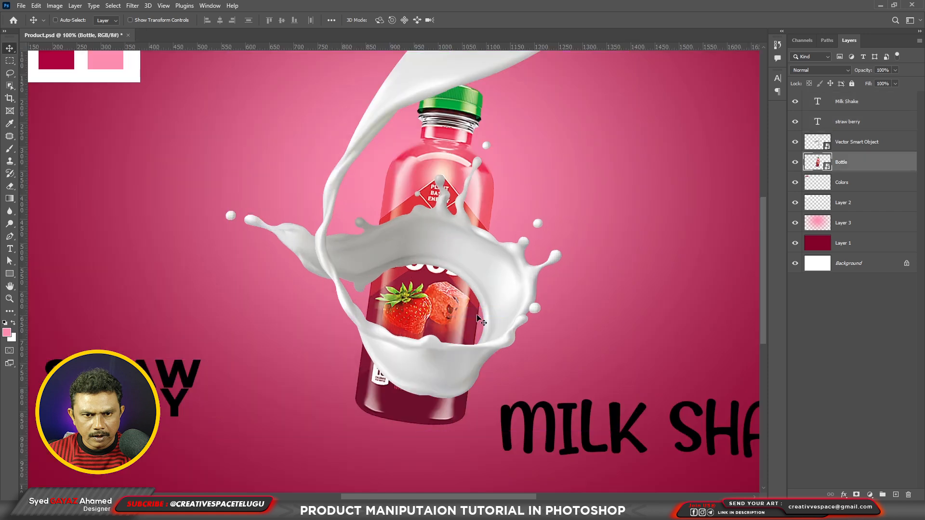
pyautogui.hotkey('ctrl', 't')
pyautogui.moveTo(587, 460); pyautogui.dragTo(583, 464)
pyautogui.press('Return')
pyautogui.hotkey('ctrl', '-')
# Step: Mask the Bottle layer from the bottle's outline selection and invert the mask to keep the bottle visible
pyautogui.rightClick(405, 359)
pyautogui.click(418, 364)
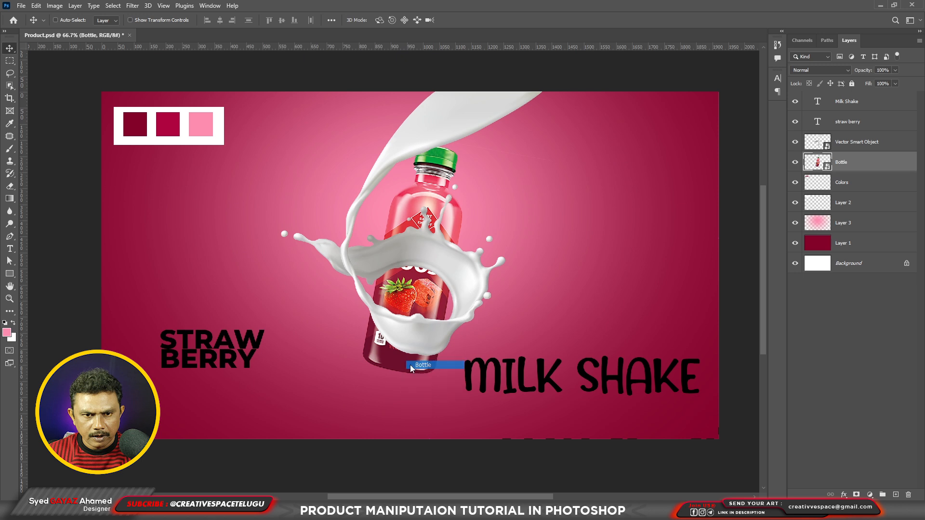
pyautogui.keyDown('ctrl'); pyautogui.click(824, 167); pyautogui.keyUp('ctrl')
pyautogui.click(831, 146)
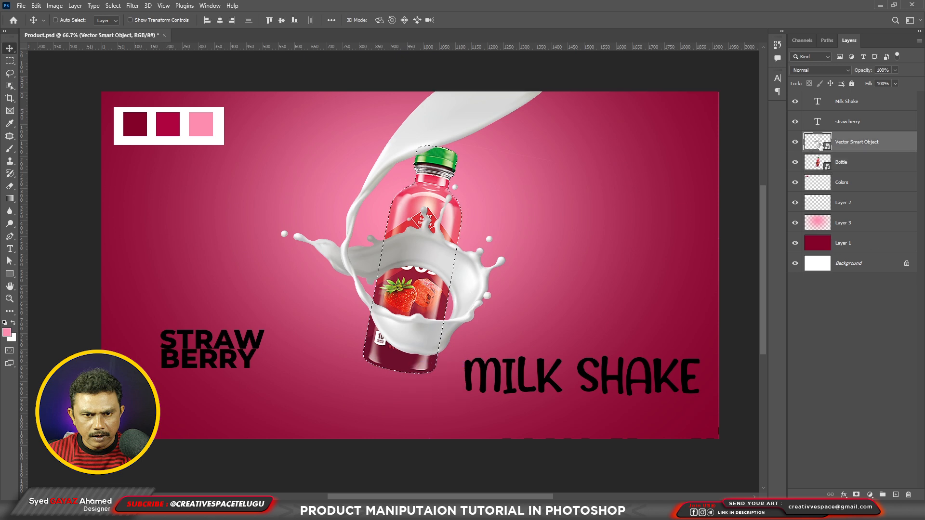
pyautogui.click(856, 167)
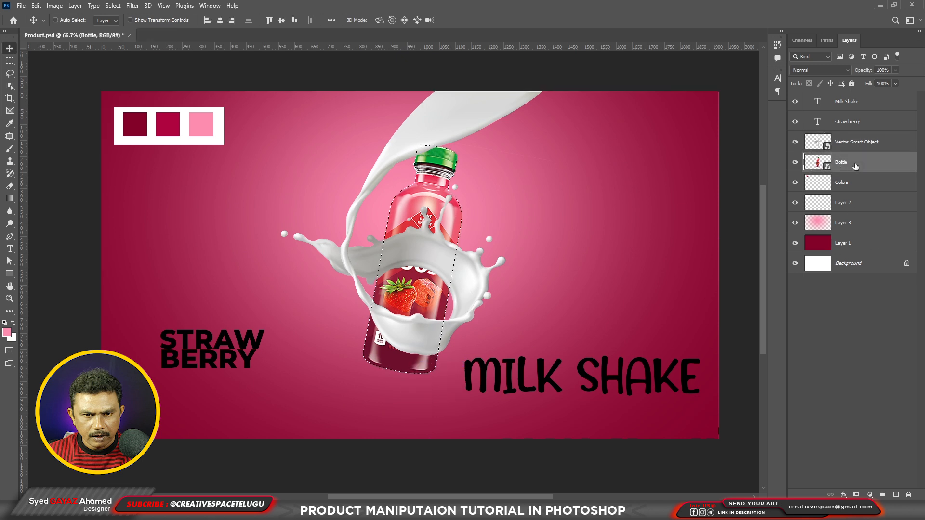
pyautogui.keyDown('alt'); pyautogui.click(856, 495); pyautogui.keyUp('alt')
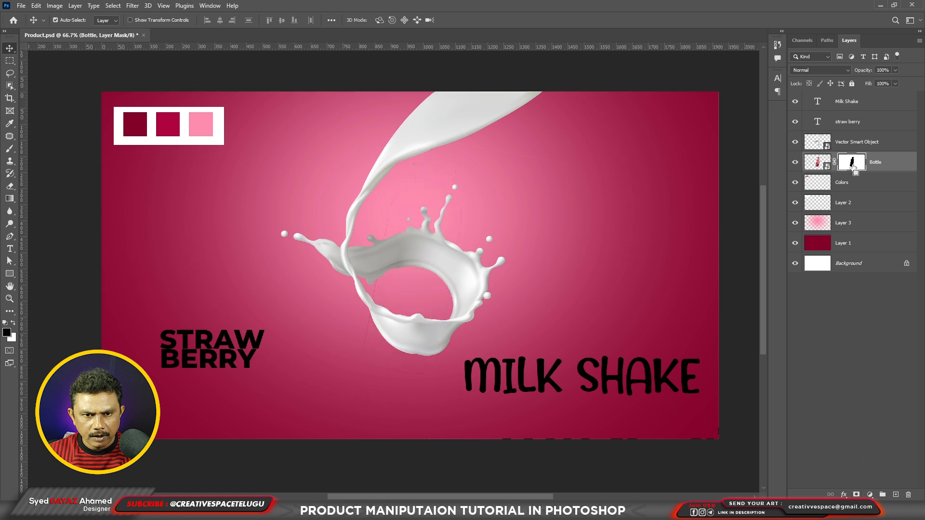
pyautogui.hotkey('ctrl', 'i')
# Step: Copy the Bottle layer's mask to the milk splash layer and invert it to hide the splash over the bottle
pyautogui.moveTo(857, 164); pyautogui.dragTo(853, 142)
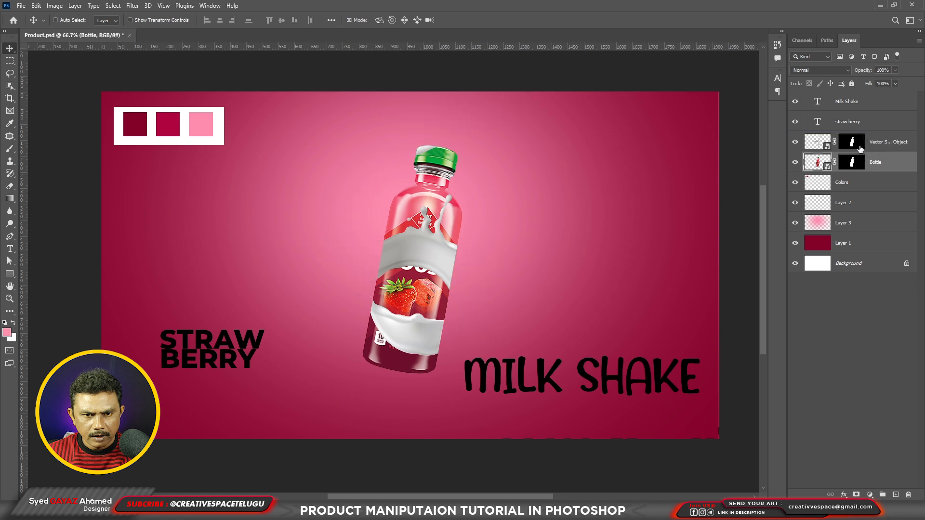
pyautogui.click(858, 148)
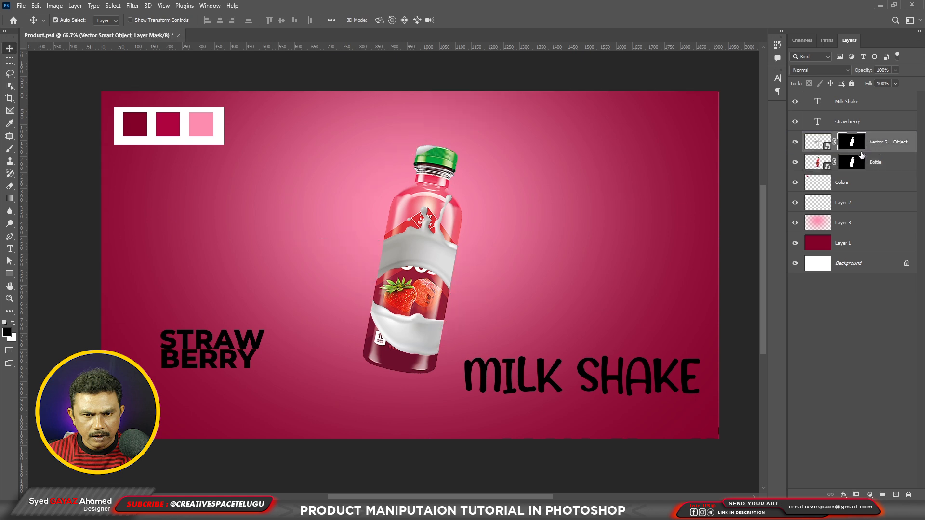
pyautogui.hotkey('ctrl', 'i')
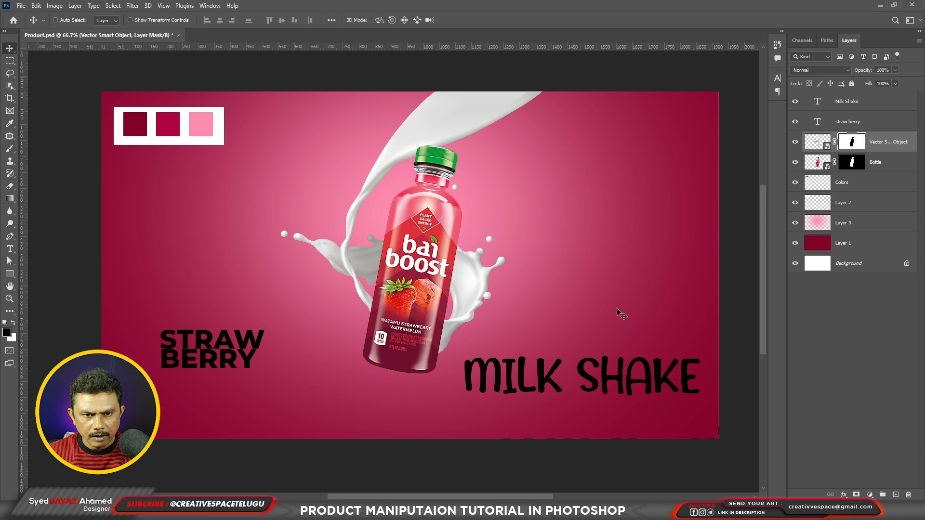
# Step: Paint white on the splash mask to bring the lower front curve of milk back over the bottle
pyautogui.press('b')
pyautogui.press('x')
pyautogui.moveTo(432, 351)
pyautogui.mouseDown()
pyautogui.moveTo(442, 329)
pyautogui.moveTo(423, 365)
pyautogui.moveTo(439, 323)
pyautogui.moveTo(371, 305)
pyautogui.moveTo(428, 337)
pyautogui.moveTo(382, 316)
pyautogui.moveTo(373, 326)
pyautogui.moveTo(431, 311)
pyautogui.mouseUp()
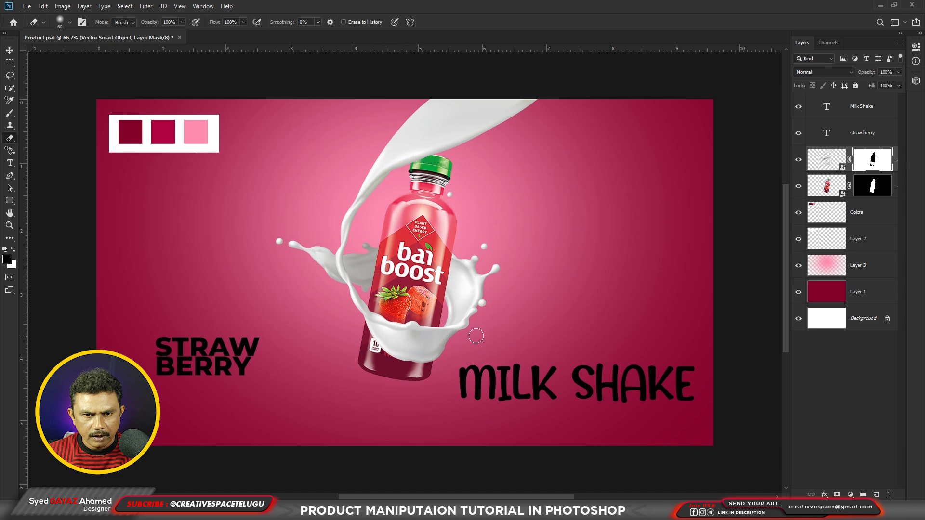
# Step: Choose the Burn tool and rasterize the milk splash smart object layer, keeping its mask
pyautogui.keyDown('ctrl'); pyautogui.click(405, 286); pyautogui.keyUp('ctrl')
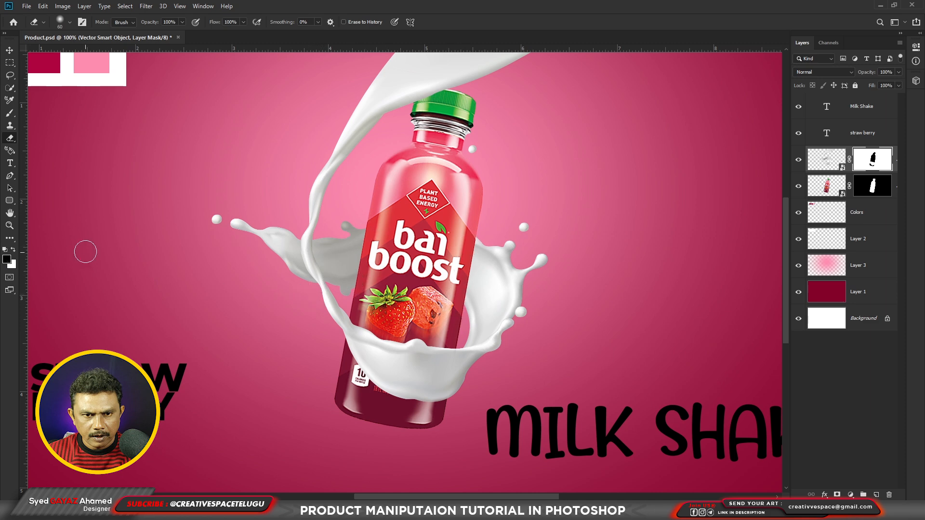
pyautogui.click(825, 161)
pyautogui.click(10, 226)
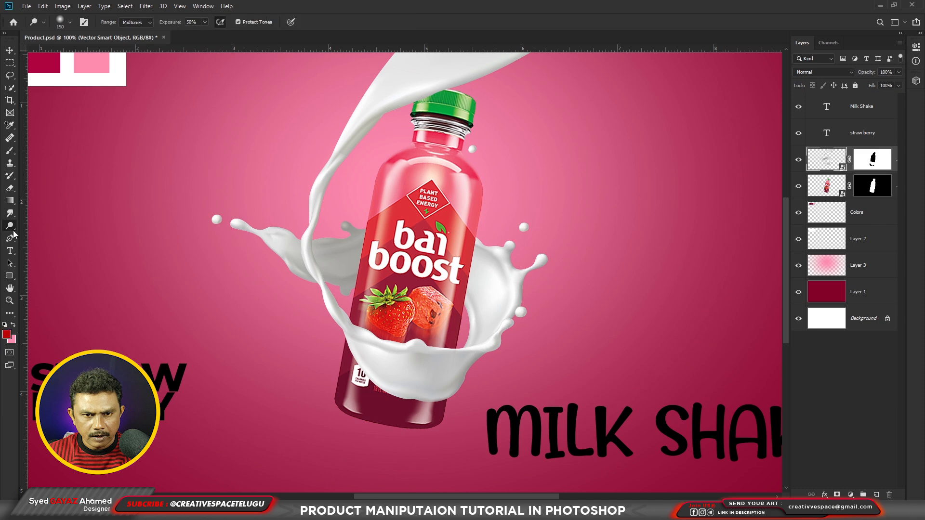
pyautogui.rightClick(13, 233)
pyautogui.click(43, 235)
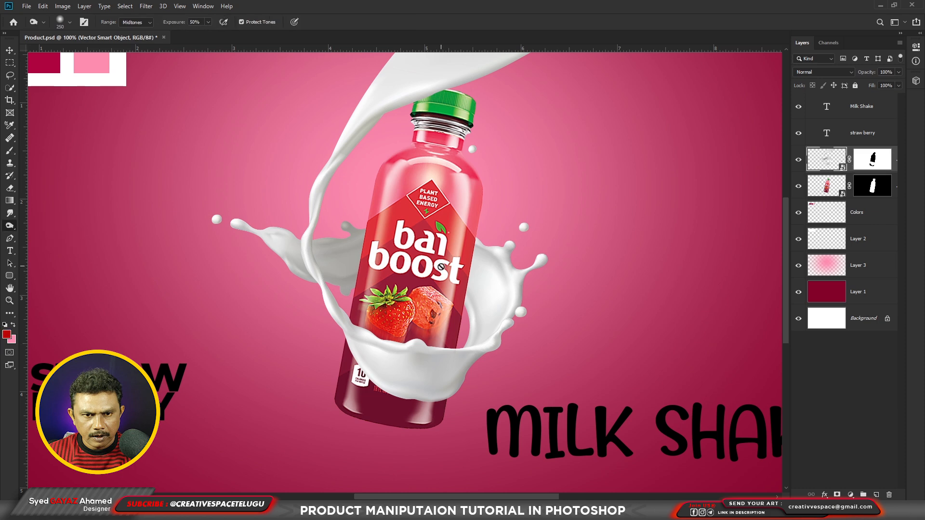
pyautogui.click(878, 163)
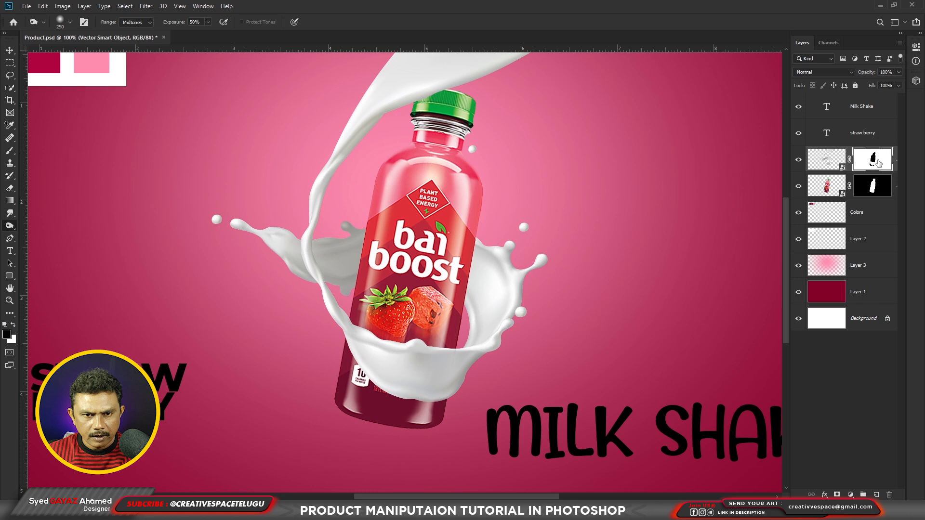
pyautogui.rightClick(880, 159)
pyautogui.click(790, 262)
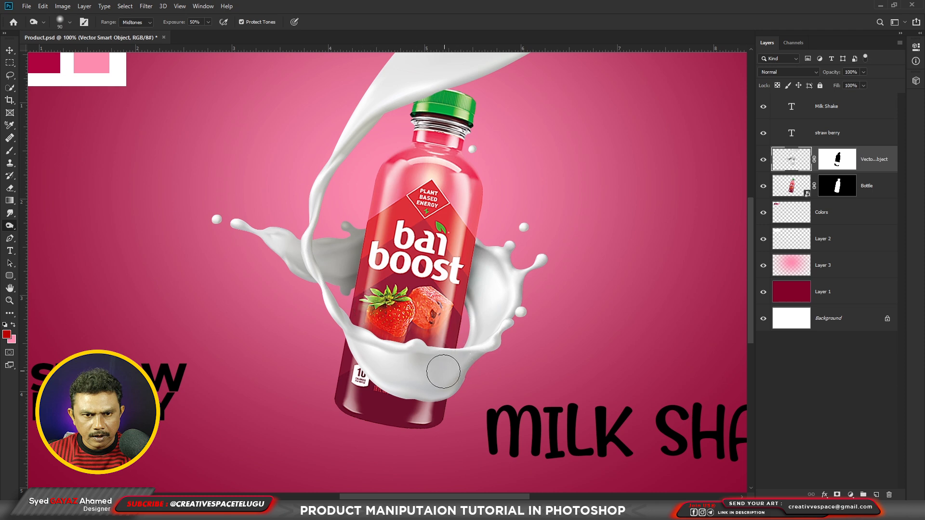
# Step: Rasterize the Bottle layer and burn shading onto the bottle around the edges of the front milk curve
pyautogui.keyDown('ctrl'); pyautogui.click(422, 371); pyautogui.keyUp('ctrl')
pyautogui.hotkey('alt', '[')
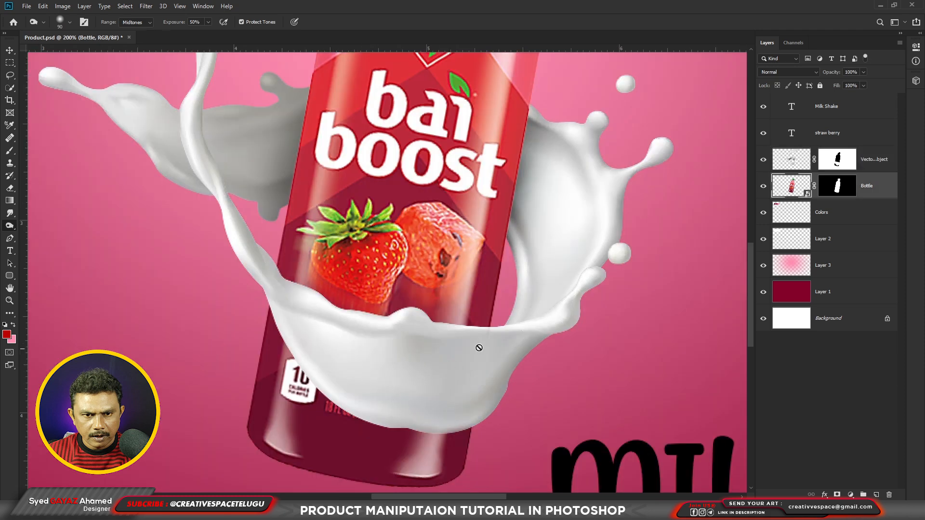
pyautogui.rightClick(800, 194)
pyautogui.click(790, 252)
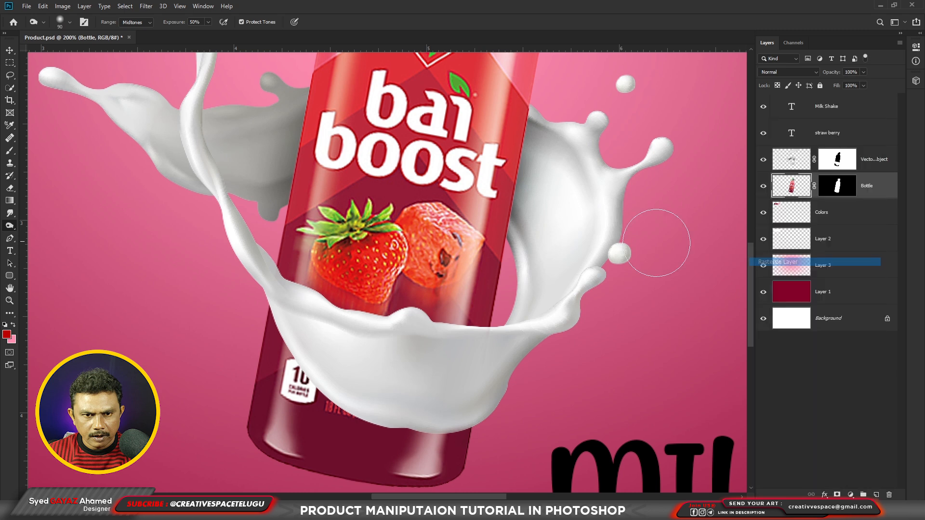
pyautogui.moveTo(368, 333)
pyautogui.mouseDown()
pyautogui.moveTo(299, 313)
pyautogui.moveTo(299, 322)
pyautogui.mouseUp()
pyautogui.moveTo(445, 424)
pyautogui.mouseDown()
pyautogui.moveTo(368, 425)
pyautogui.moveTo(316, 380)
pyautogui.moveTo(292, 316)
pyautogui.mouseUp()
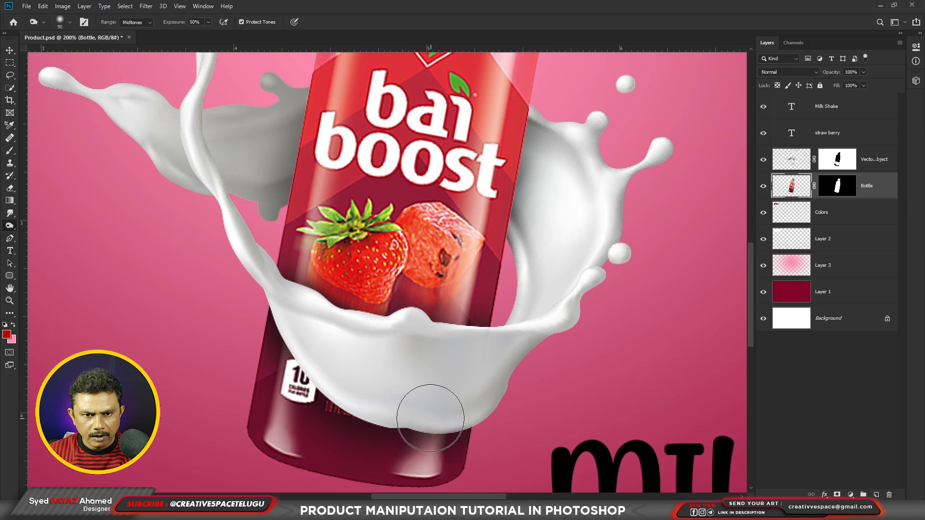
pyautogui.hotkey('ctrl', '-')
pyautogui.hotkey('ctrl', '-')
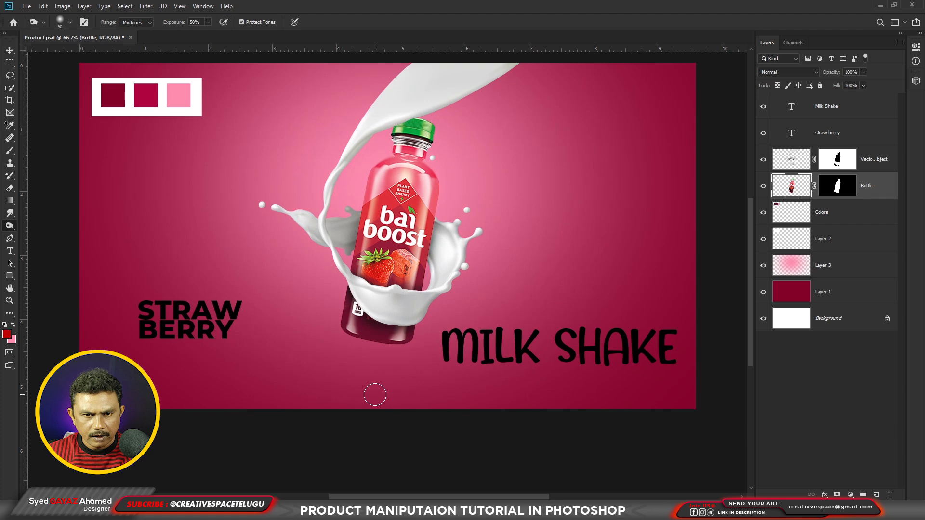
pyautogui.moveTo(302, 268); pyautogui.dragTo(306, 367)
pyautogui.scroll(1, 406, 225)
pyautogui.press('[')
pyautogui.press('[')
pyautogui.press('[')
pyautogui.press('[')
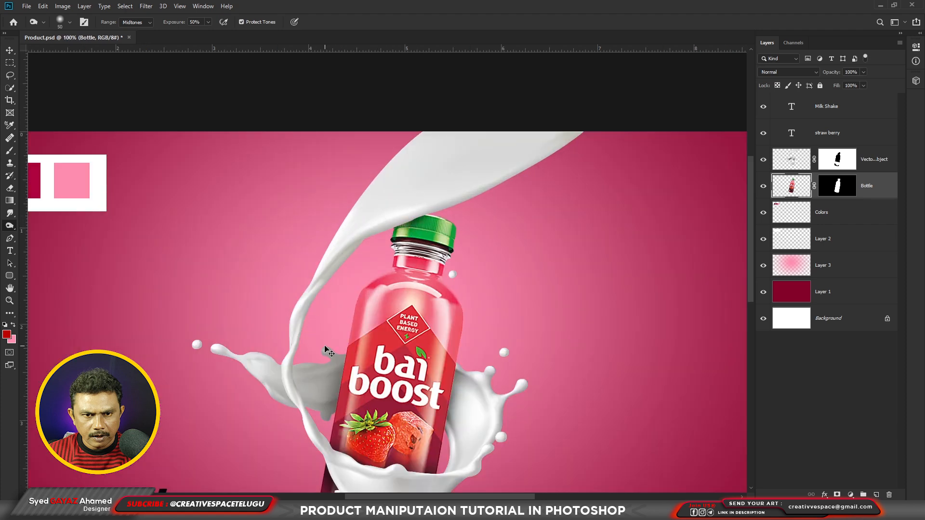
pyautogui.scroll(-1, 429, 207)
pyautogui.moveTo(497, 371); pyautogui.dragTo(535, 315)
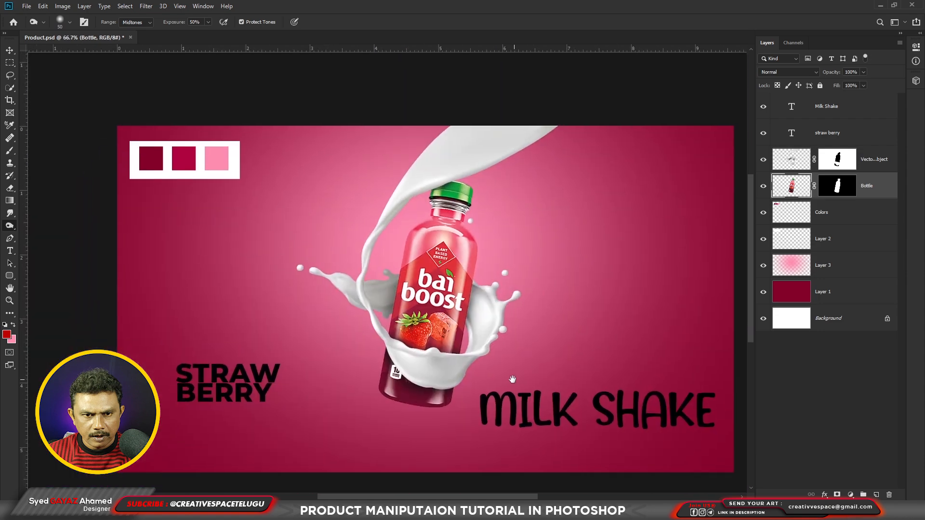
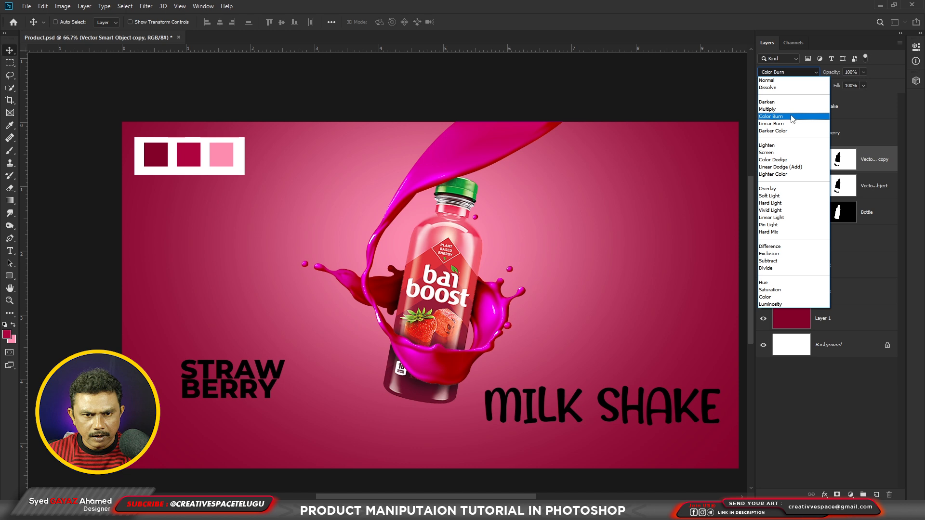
# Step: In the pink splash copy's Blending Options, split the underlying layer's Blend If white slider to about 220 / 255
pyautogui.click(825, 496)
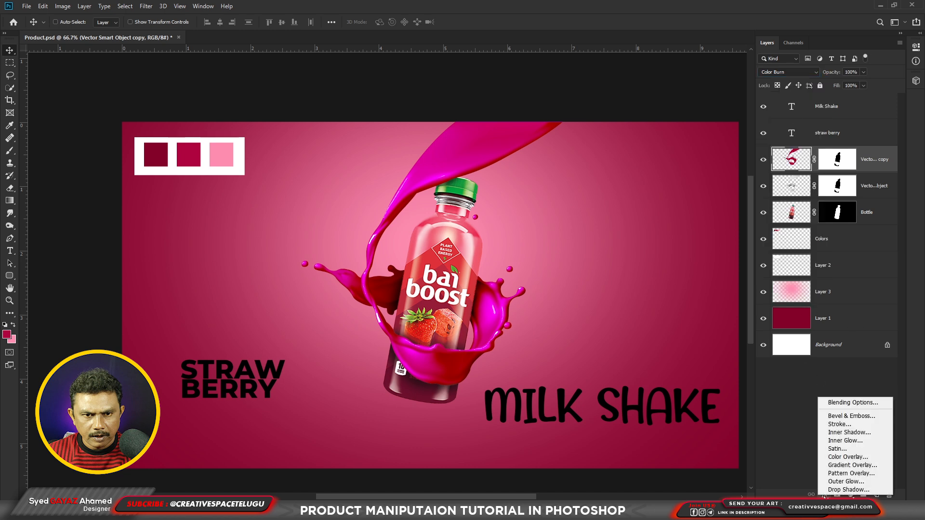
pyautogui.click(847, 404)
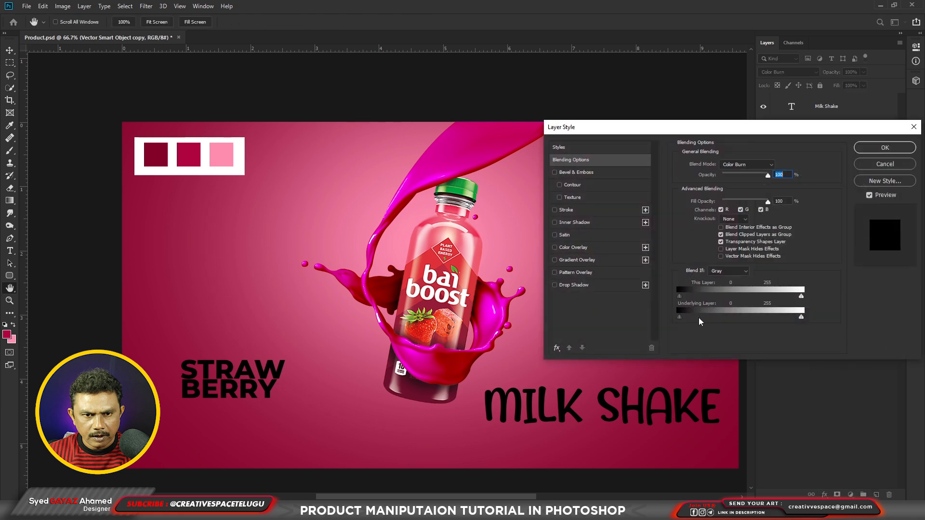
pyautogui.moveTo(802, 318); pyautogui.dragTo(782, 318)
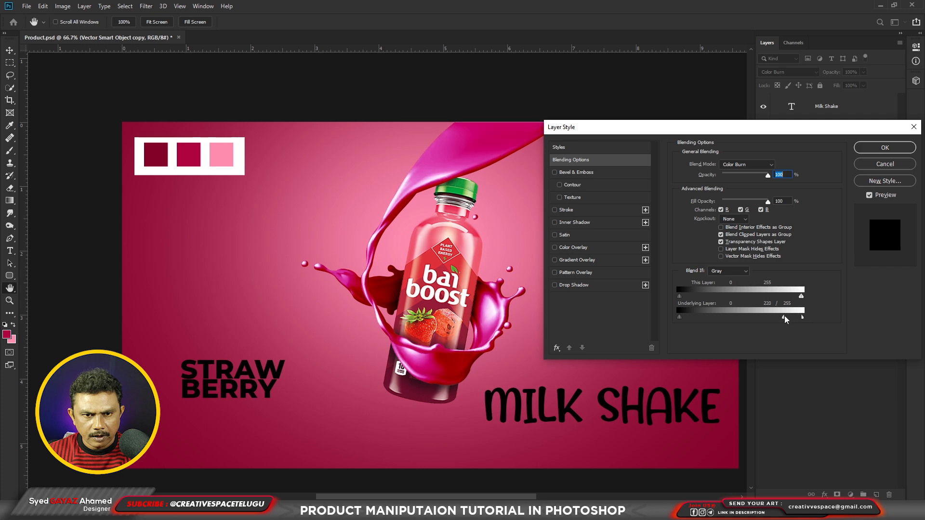
pyautogui.moveTo(780, 318); pyautogui.dragTo(783, 318)
pyautogui.press('Return')
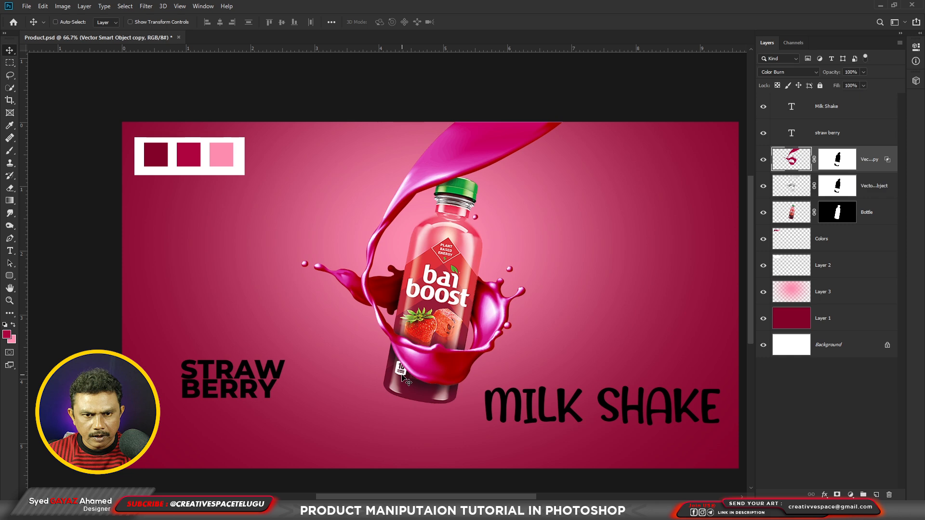
# Step: Add a new layer above the splash copy and set the foreground color to near-black
pyautogui.hotkey('ctrl', 'shift', 'n')
pyautogui.press('Return')
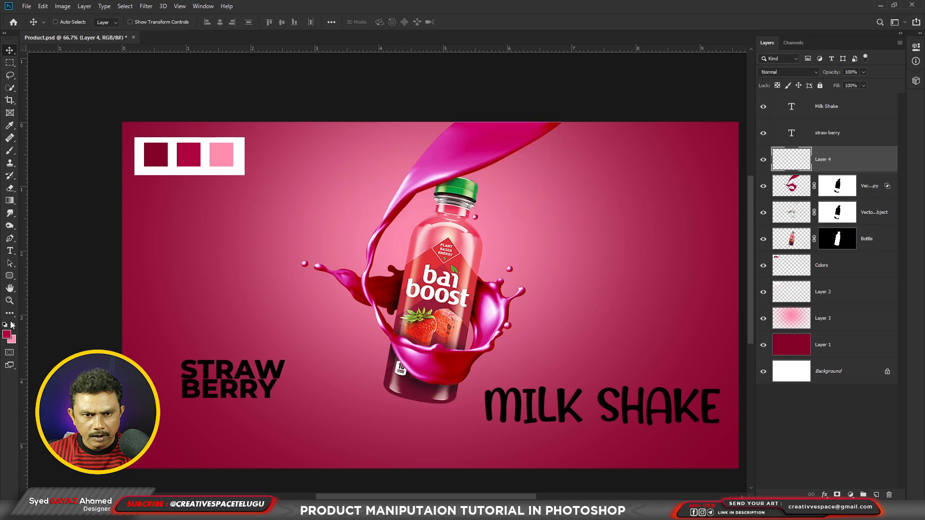
pyautogui.click(6, 336)
pyautogui.moveTo(651, 309); pyautogui.dragTo(703, 363)
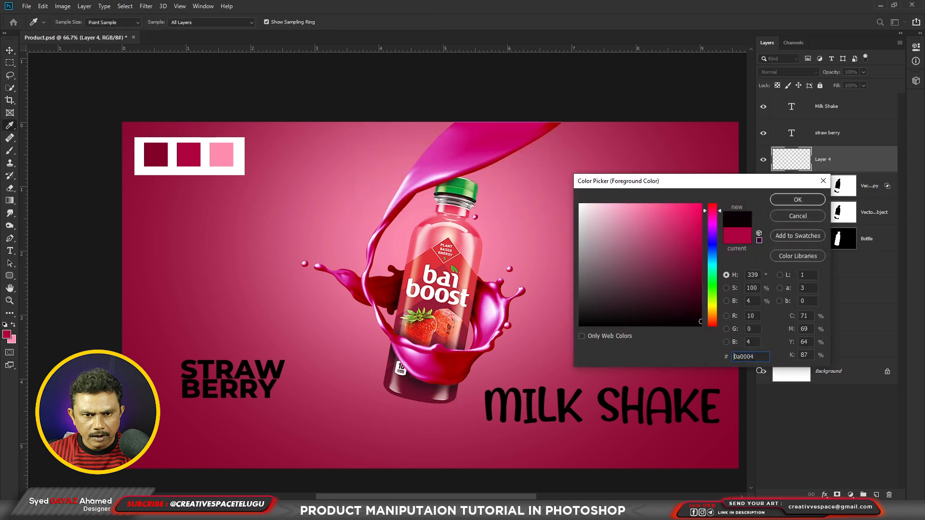
pyautogui.click(797, 200)
# Step: Paint a single soft 300 px dark brush dab on the new layer and place it under the bottle's base
pyautogui.press('b')
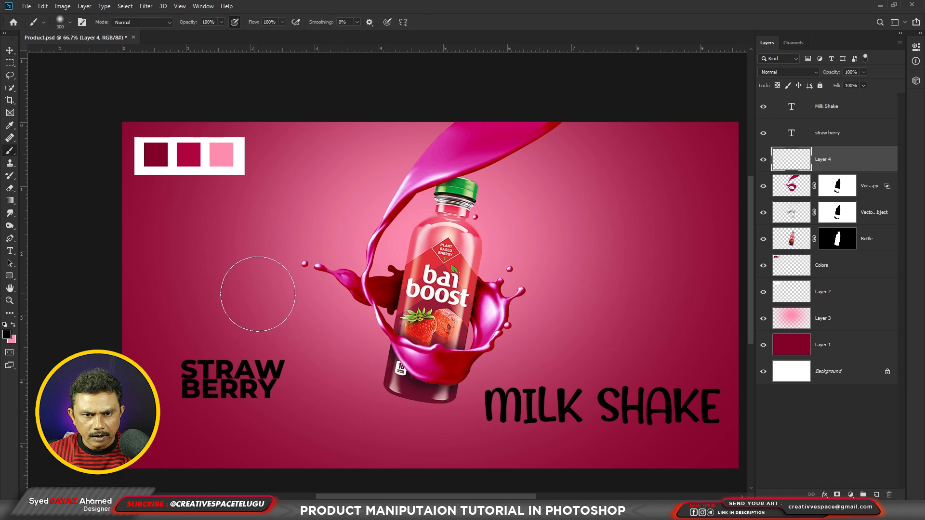
pyautogui.click(258, 294)
pyautogui.press('v')
pyautogui.moveTo(270, 299); pyautogui.dragTo(431, 416)
# Step: Squash the dark dab vertically into a flat shadow and move Layer 4 beneath the Bottle layer
pyautogui.hotkey('ctrl', 't')
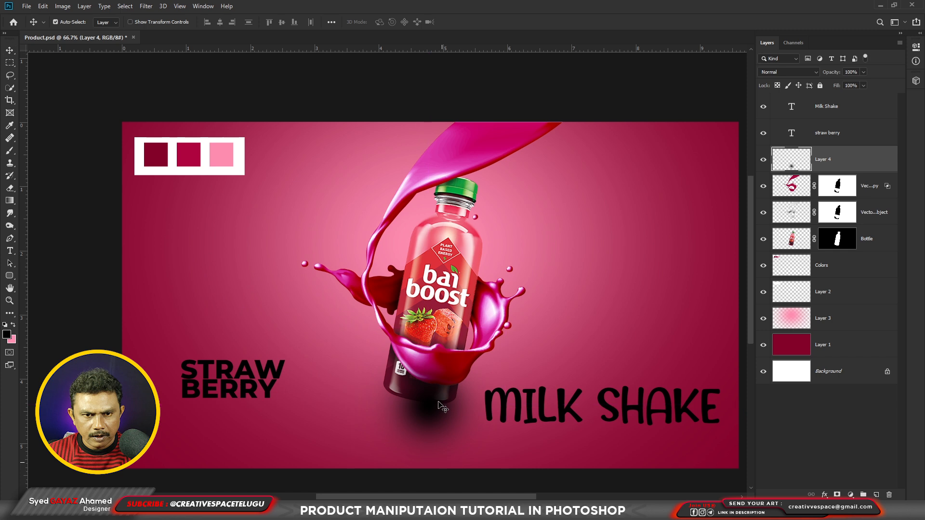
pyautogui.moveTo(429, 330); pyautogui.dragTo(435, 371)
pyautogui.press('Return')
pyautogui.moveTo(831, 159); pyautogui.dragTo(832, 255)
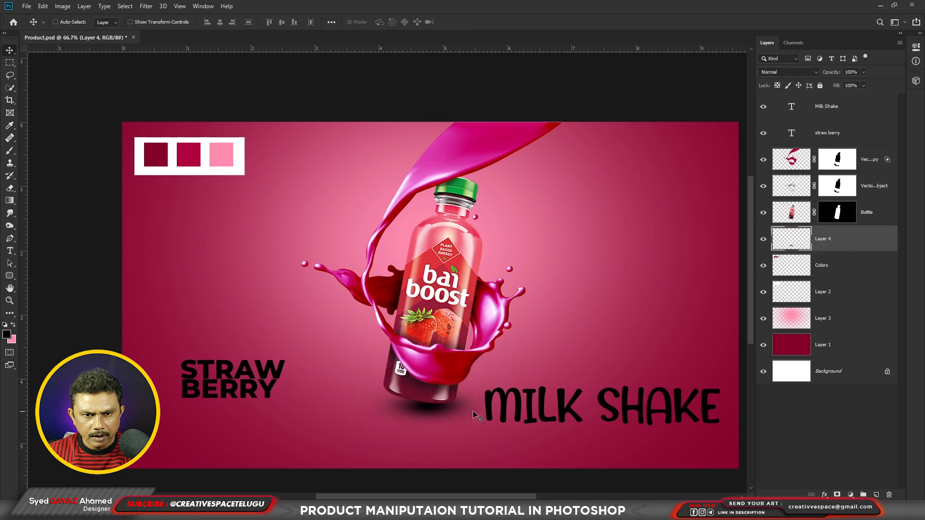
# Step: Widen the shadow horizontally and nudge it into place under the bottle's base
pyautogui.hotkey('ctrl', 't')
pyautogui.moveTo(520, 400); pyautogui.dragTo(550, 400)
pyautogui.press('Return')
pyautogui.moveTo(473, 402); pyautogui.dragTo(473, 405)
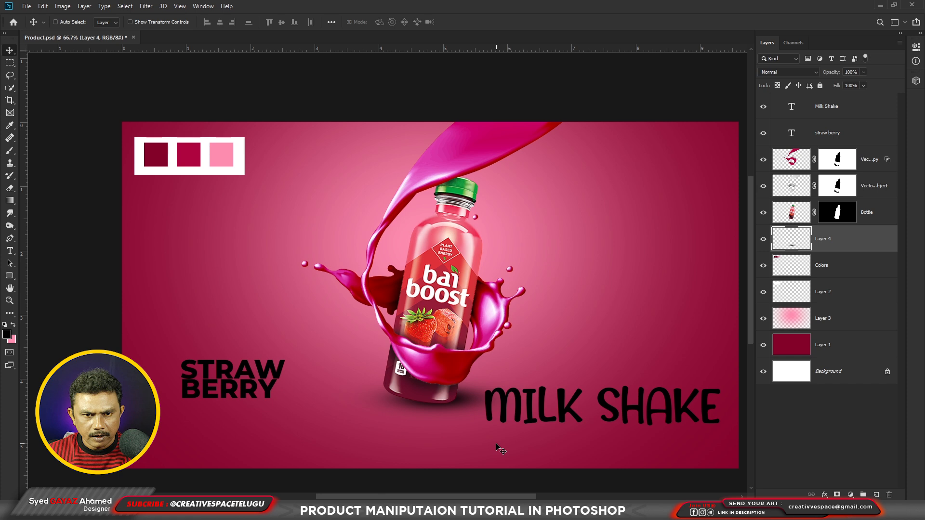
# Step: Enlarge the placed pngwing.com (7) strawberry splash image, transform it again and position it behind the bottle's upper half
pyautogui.moveTo(446, 325); pyautogui.dragTo(442, 331)
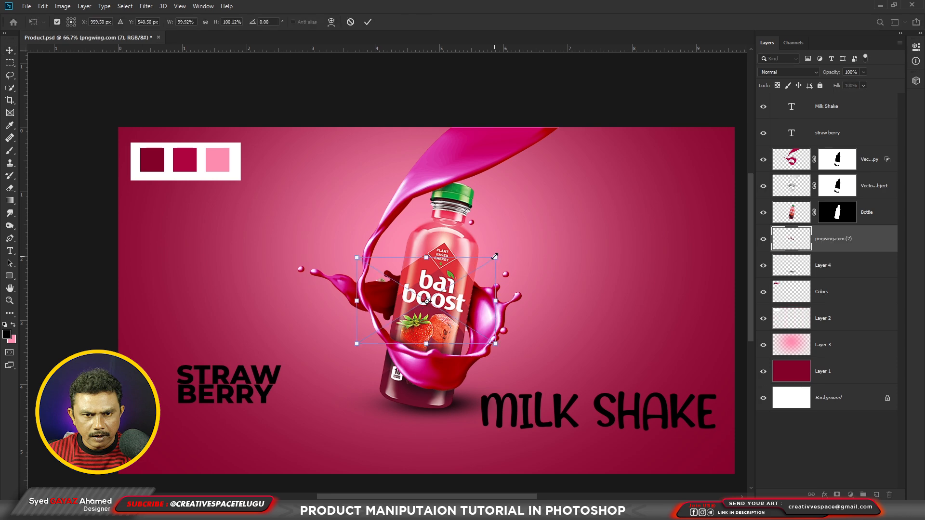
pyautogui.moveTo(497, 258); pyautogui.dragTo(556, 225)
pyautogui.press('Return')
pyautogui.moveTo(471, 342); pyautogui.dragTo(502, 290)
pyautogui.hotkey('ctrl', 't')
pyautogui.moveTo(563, 355); pyautogui.dragTo(587, 318)
pyautogui.press('Return')
pyautogui.moveTo(515, 275); pyautogui.dragTo(522, 268)
# Step: Rasterize the pngwing.com (7) layer and use the Burn tool to darken it where it meets the bottle
pyautogui.keyDown('ctrl'); pyautogui.click(483, 234); pyautogui.keyUp('ctrl')
pyautogui.keyDown('ctrl'); pyautogui.click(482, 235); pyautogui.keyUp('ctrl')
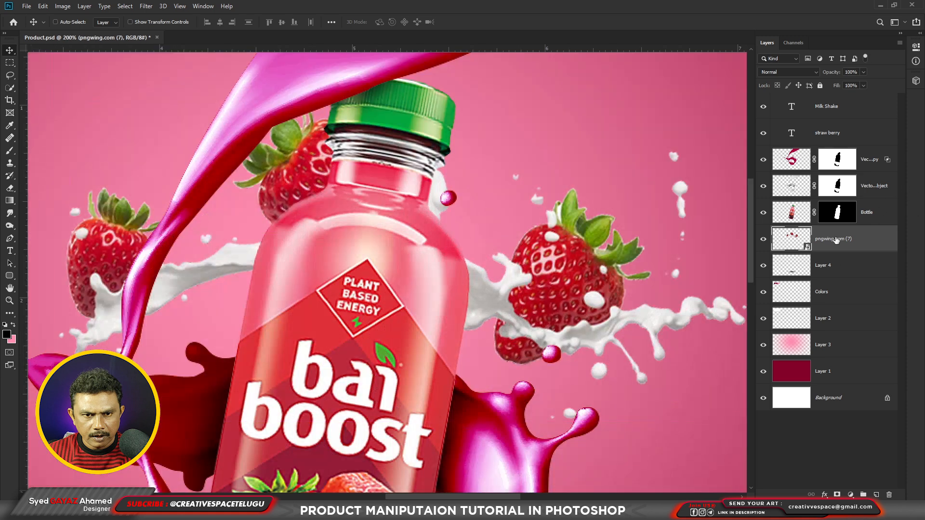
pyautogui.rightClick(861, 241)
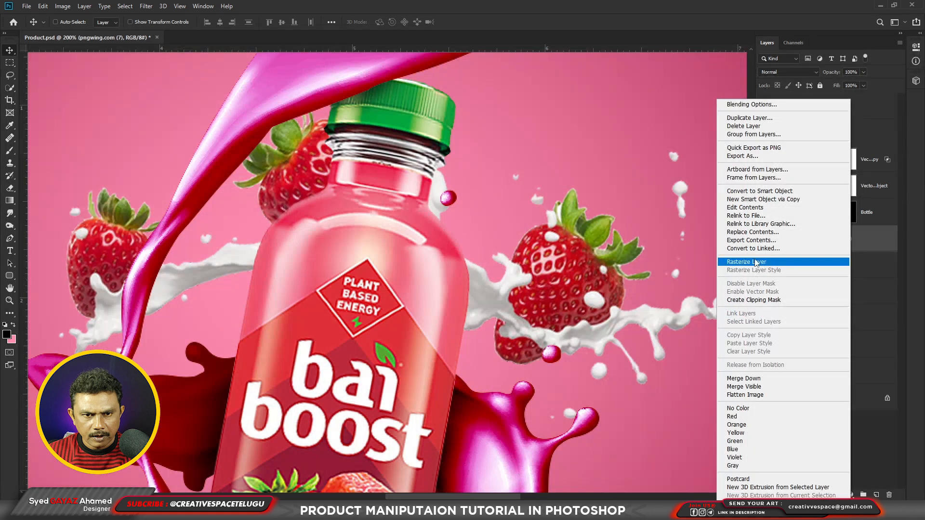
pyautogui.click(756, 263)
pyautogui.click(9, 225)
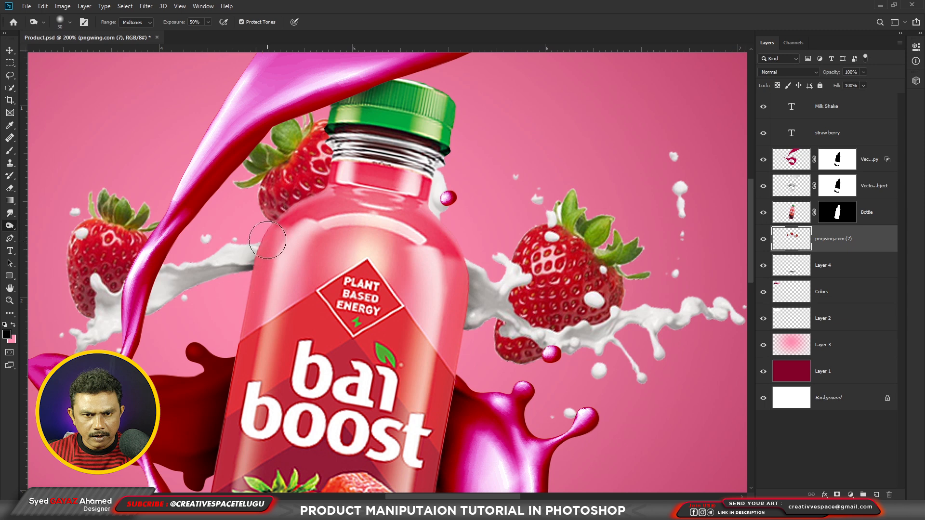
pyautogui.moveTo(279, 211); pyautogui.dragTo(281, 215)
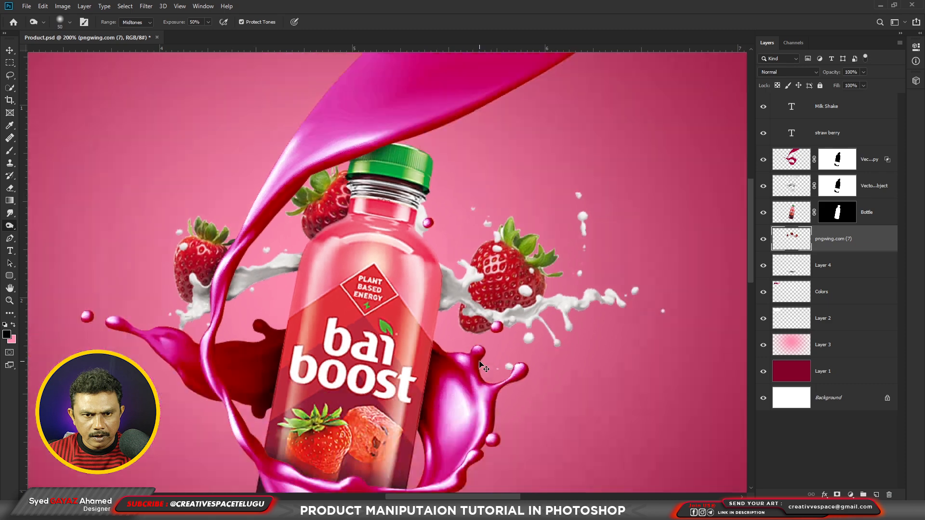
pyautogui.hotkey('ctrl', '-')
pyautogui.hotkey('ctrl', '-')
pyautogui.hotkey('ctrl', '-')
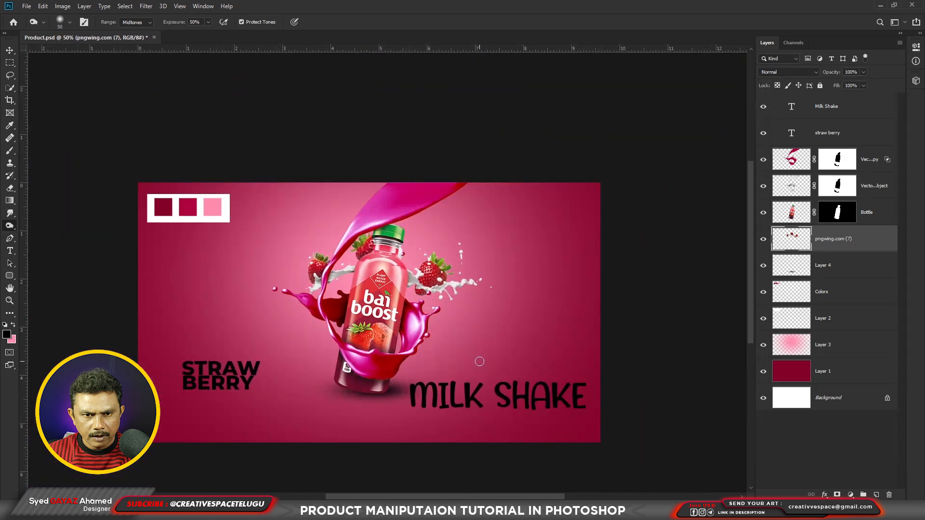
# Step: Scale down the placed pngwing.com (6) strawberry cluster and set it beside the bottle's lower left side
pyautogui.hotkey('ctrl', '+')
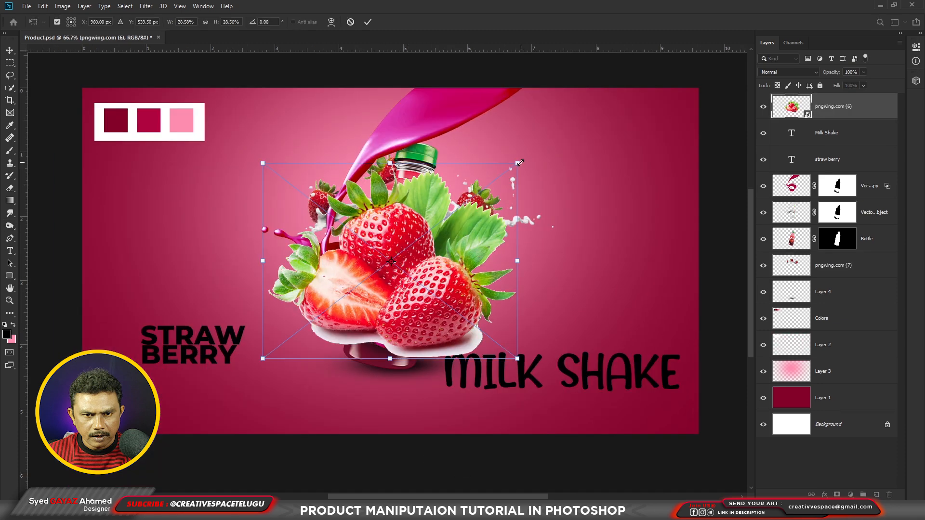
pyautogui.moveTo(486, 352); pyautogui.dragTo(405, 386)
pyautogui.hotkey('ctrl', '+')
pyautogui.hotkey('ctrl', '+')
pyautogui.hotkey('ctrl', '+')
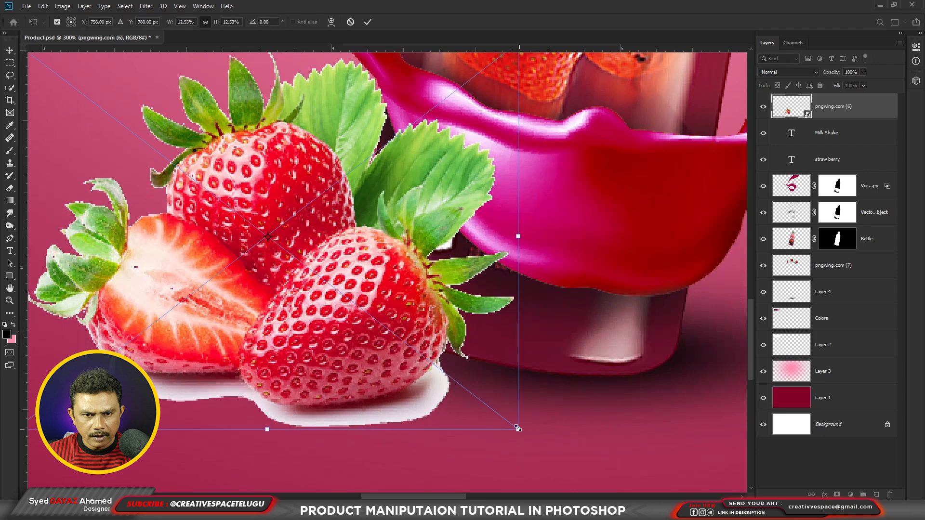
pyautogui.moveTo(519, 430); pyautogui.dragTo(502, 401)
pyautogui.press('Return')
pyautogui.hotkey('ctrl', '-')
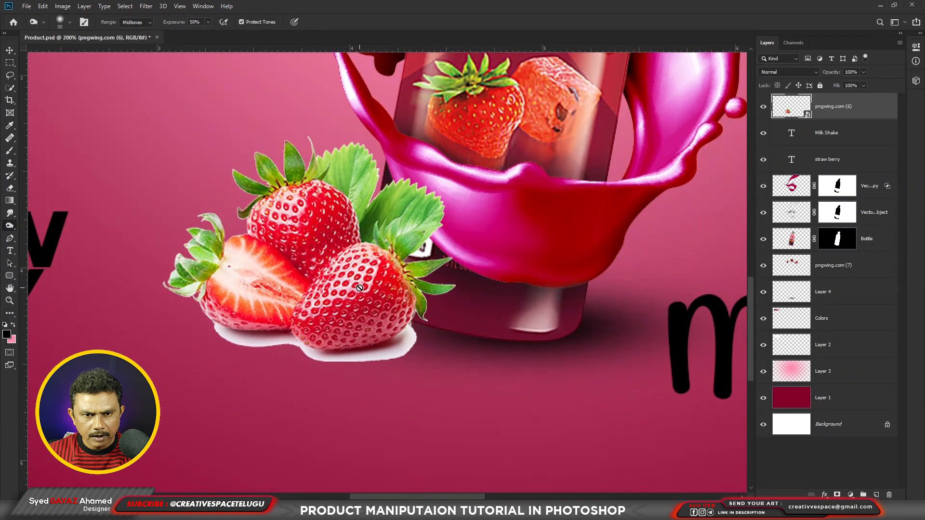
# Step: Rasterize the pngwing.com (6) strawberry cluster layer and nudge the cluster slightly lower beside the bottle
pyautogui.press('v')
pyautogui.rightClick(839, 105)
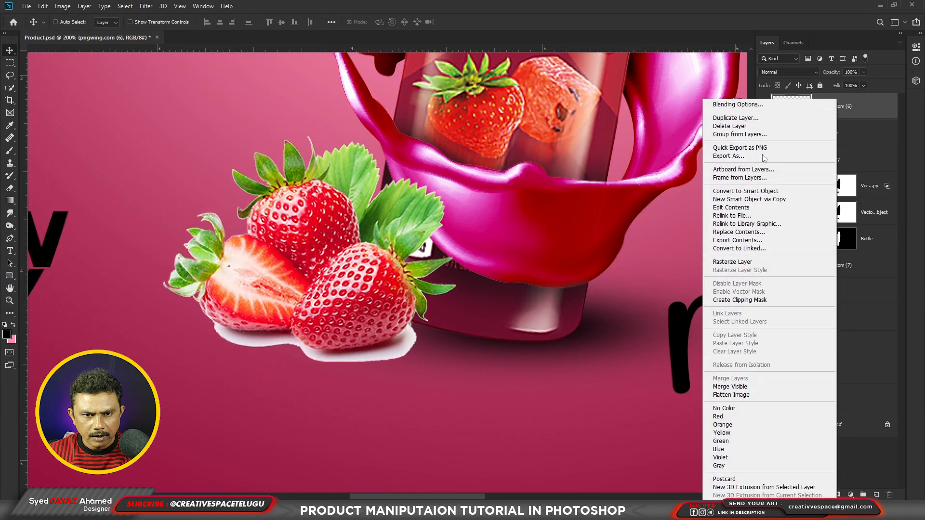
pyautogui.click(744, 263)
pyautogui.click(383, 318)
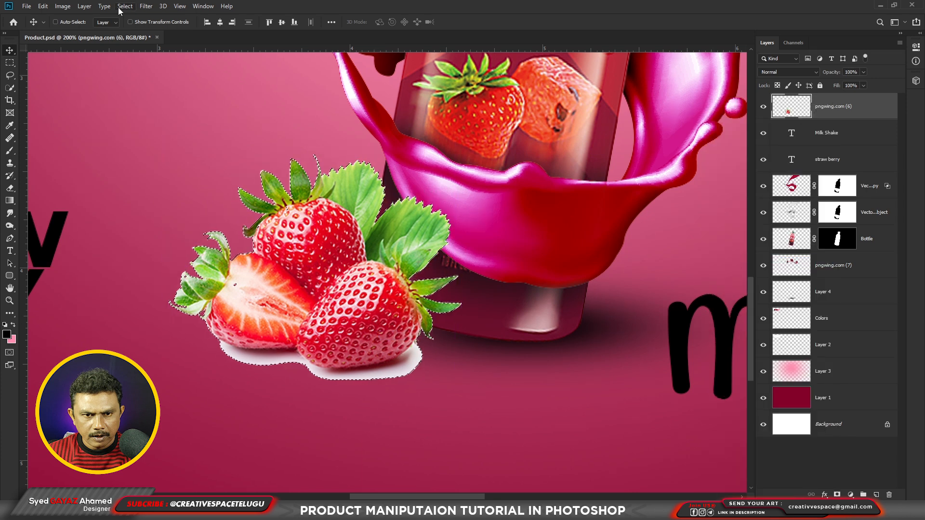
# Step: Contract the strawberry cluster's outline selection by 1 pixel, invert it and delete the fringe around the cluster
pyautogui.click(119, 9)
pyautogui.moveTo(140, 146)
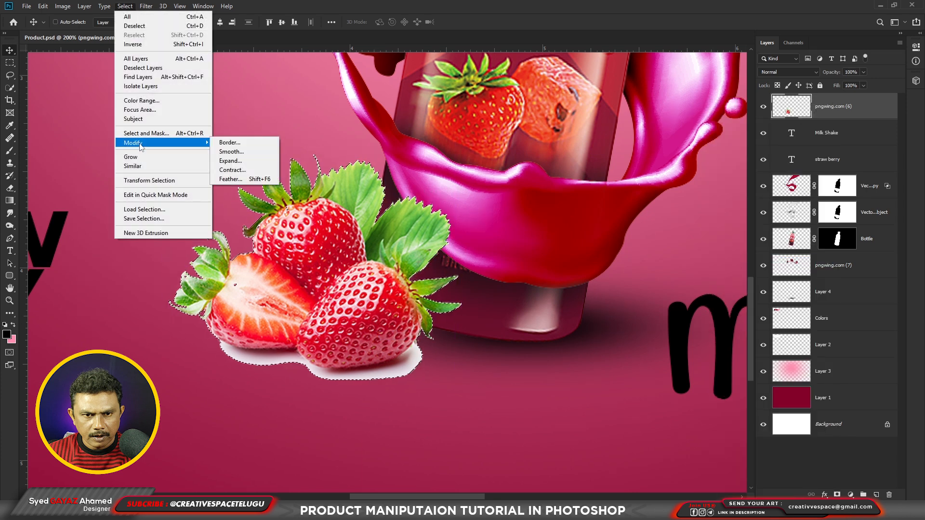
pyautogui.click(260, 170)
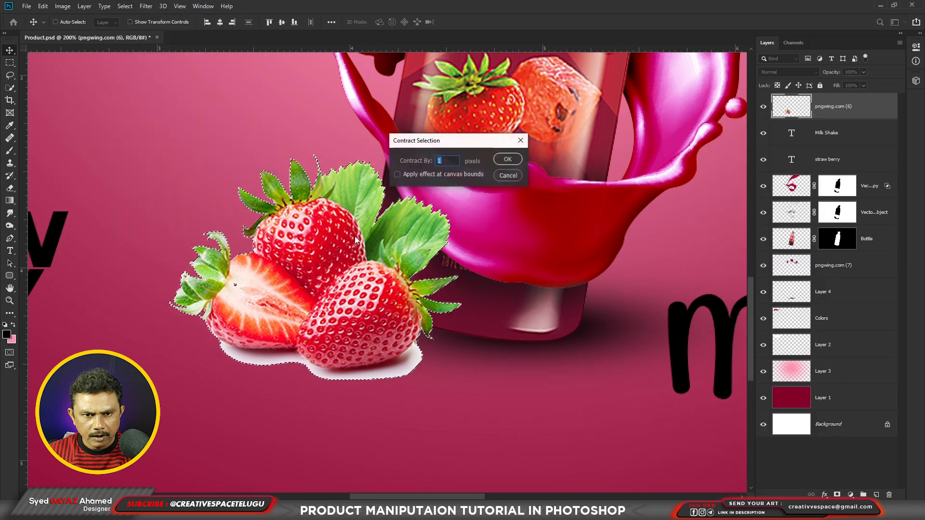
pyautogui.click(508, 159)
pyautogui.hotkey('ctrl', 'shift', 'i')
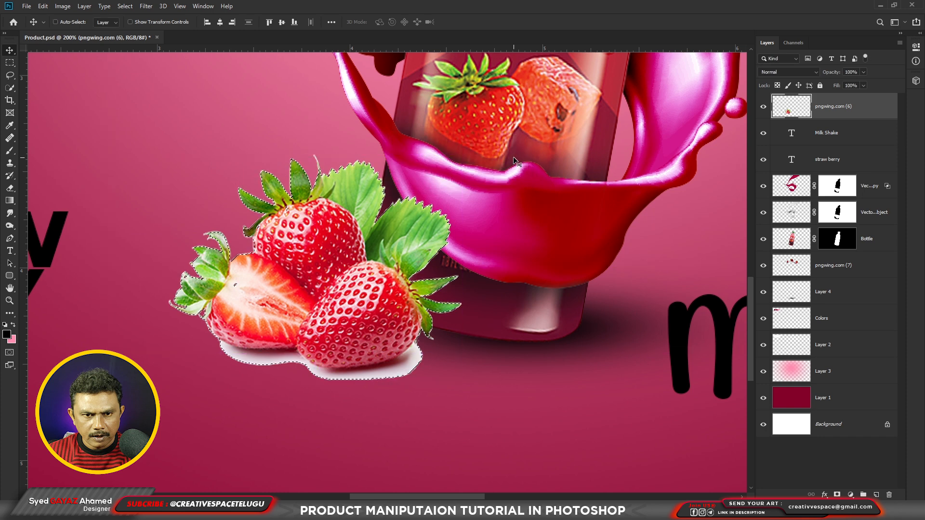
pyautogui.press('Delete')
pyautogui.hotkey('ctrl', 'd')
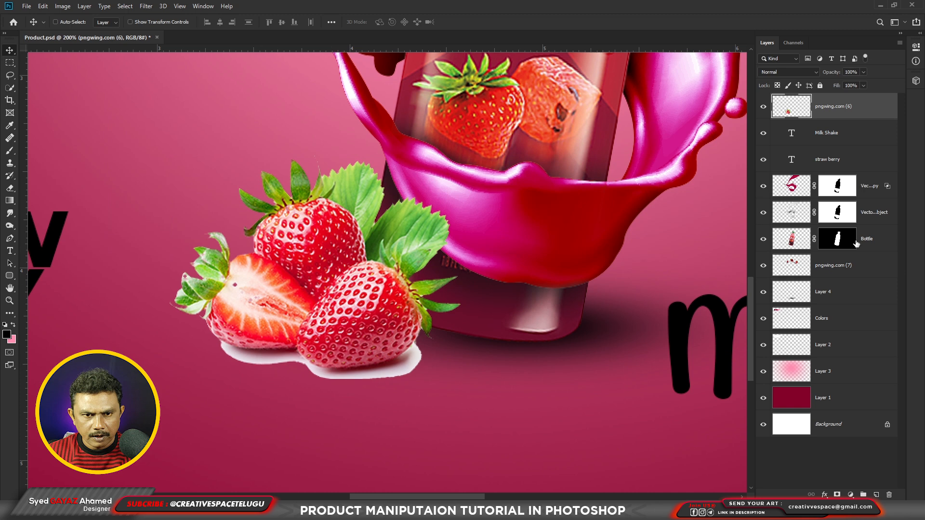
# Step: Duplicate the strawberry cluster layer and set the original layer's blend mode to Multiply
pyautogui.press('ctrl')
pyautogui.hotkey('ctrl', 'j')
pyautogui.click(830, 138)
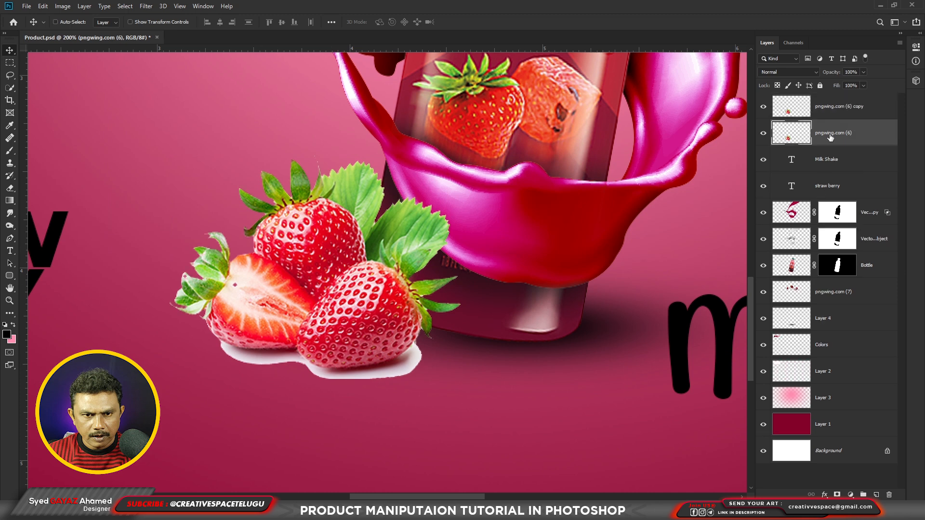
pyautogui.click(810, 77)
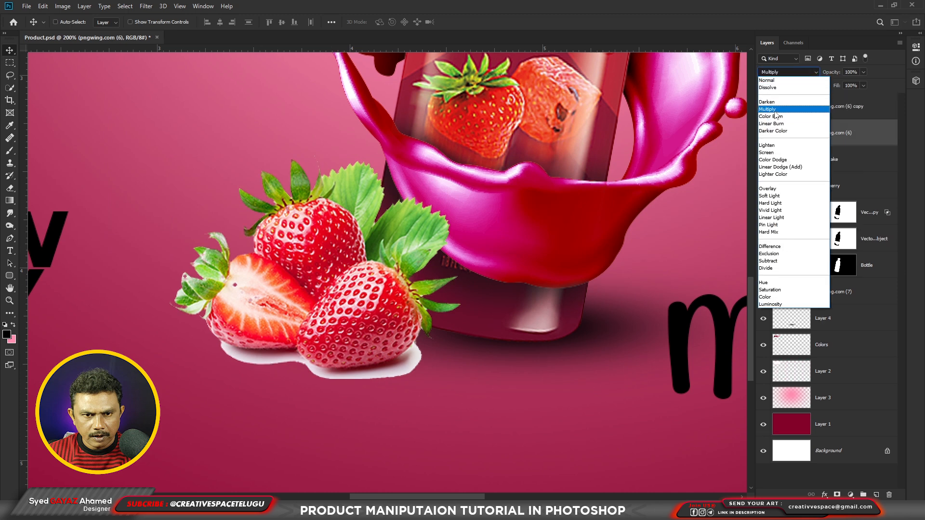
pyautogui.click(781, 116)
# Step: Erase the white base under the strawberry cluster on the pngwing.com (6) copy layer so the Multiply layer's shadow shows through
pyautogui.rightClick(376, 329)
pyautogui.click(408, 328)
pyautogui.scroll(2, 371, 373)
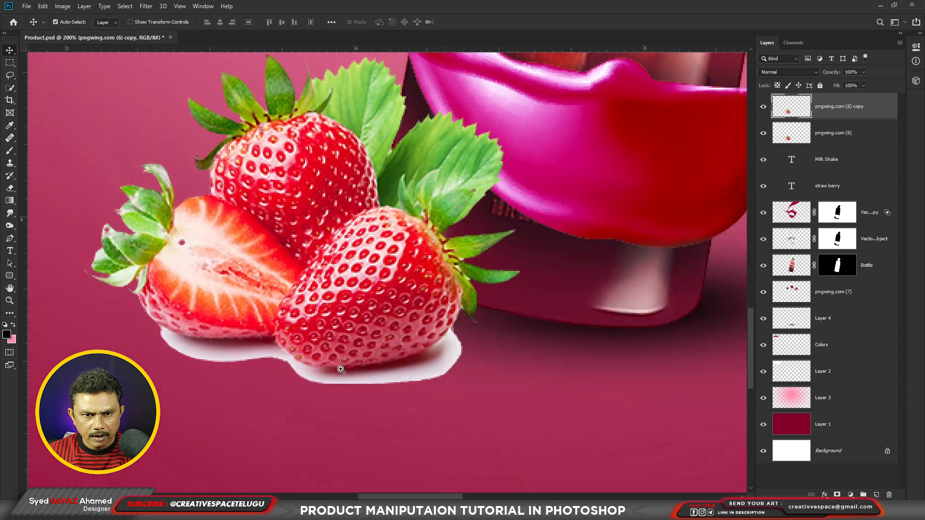
pyautogui.press('e')
pyautogui.press('[')
pyautogui.press('[')
pyautogui.press('[')
pyautogui.press('[')
pyautogui.press('[')
pyautogui.moveTo(400, 391)
pyautogui.mouseDown()
pyautogui.moveTo(552, 350)
pyautogui.moveTo(502, 374)
pyautogui.moveTo(499, 354)
pyautogui.mouseUp()
pyautogui.press('[')
pyautogui.press('[')
pyautogui.press('[')
pyautogui.press('[')
pyautogui.press('[')
pyautogui.moveTo(490, 320)
pyautogui.mouseDown()
pyautogui.moveTo(372, 366)
pyautogui.moveTo(432, 361)
pyautogui.mouseUp()
pyautogui.moveTo(431, 359); pyautogui.dragTo(366, 332)
pyautogui.moveTo(330, 333); pyautogui.dragTo(427, 333)
pyautogui.moveTo(264, 320)
pyautogui.mouseDown()
pyautogui.moveTo(324, 310)
pyautogui.moveTo(445, 322)
pyautogui.moveTo(352, 327)
pyautogui.mouseUp()
pyautogui.press(']')
pyautogui.press(']')
pyautogui.press(']')
pyautogui.press(']')
pyautogui.press(']')
# Step: Position the Layer 5 strawberries at the bottle's lower right side and reorder the layer behind the bottle, just above Layer 3
pyautogui.hotkey('alt', '[')
pyautogui.hotkey('ctrl', '0')
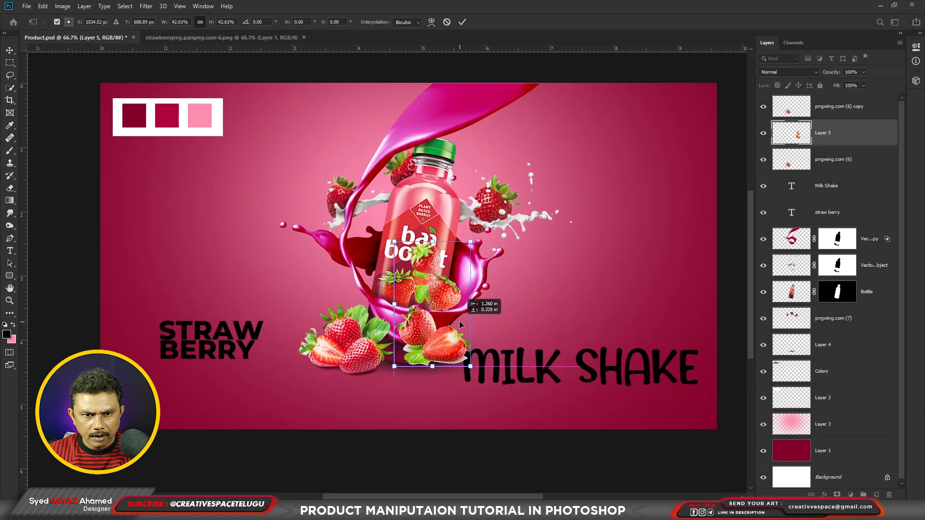
pyautogui.press('v')
pyautogui.moveTo(461, 362); pyautogui.dragTo(462, 327)
pyautogui.hotkey('ctrl', 'shift', '[')
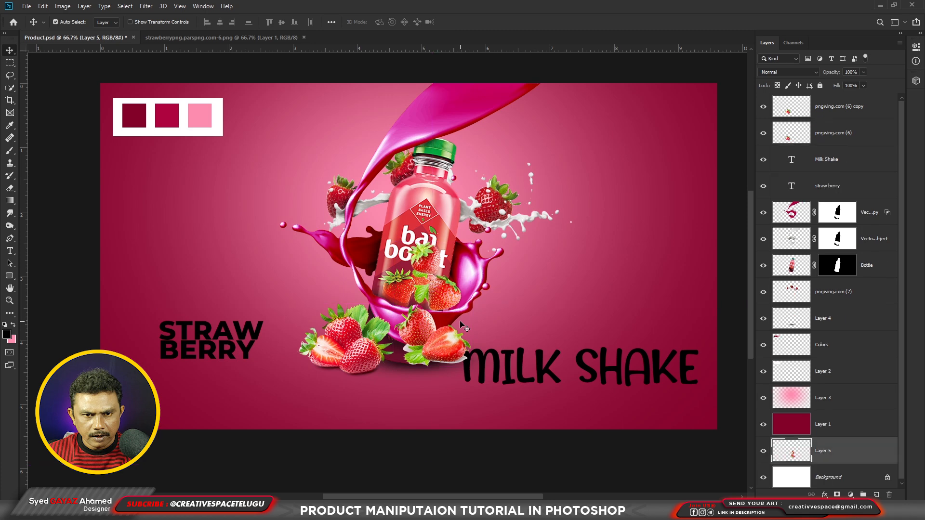
pyautogui.hotkey('ctrl', ']')
pyautogui.hotkey('ctrl', ']')
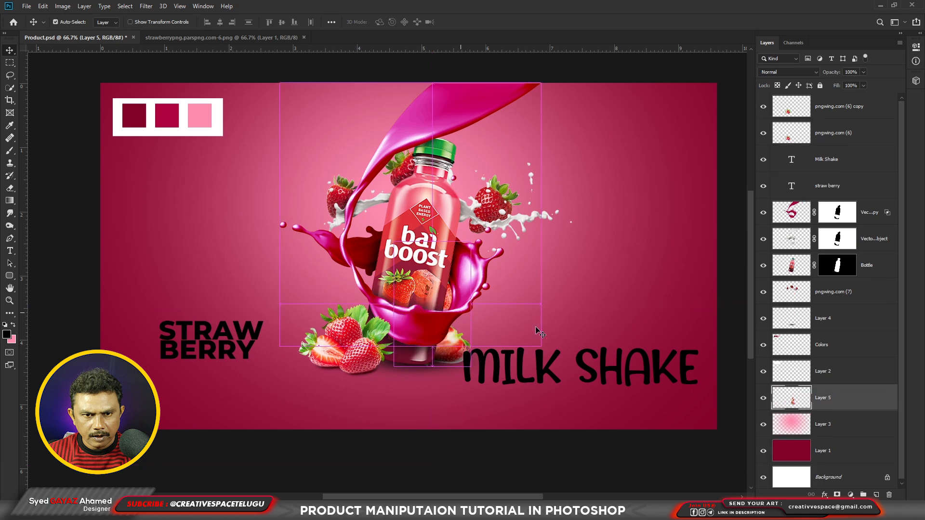
# Step: Scale down and slightly rotate the Layer 5 strawberries, fitting them behind the bottle's lower right side
pyautogui.hotkey('ctrl', 't')
pyautogui.moveTo(482, 379); pyautogui.dragTo(471, 385)
pyautogui.scroll(2, 482, 333)
pyautogui.moveTo(459, 334); pyautogui.dragTo(508, 355)
pyautogui.moveTo(572, 95); pyautogui.dragTo(453, 234)
pyautogui.press('Return')
# Step: Duplicate the Layer 5 strawberries and set the original Layer 5's blend mode to Multiply
pyautogui.scroll(1, 401, 373)
pyautogui.moveTo(400, 374); pyautogui.dragTo(426, 235)
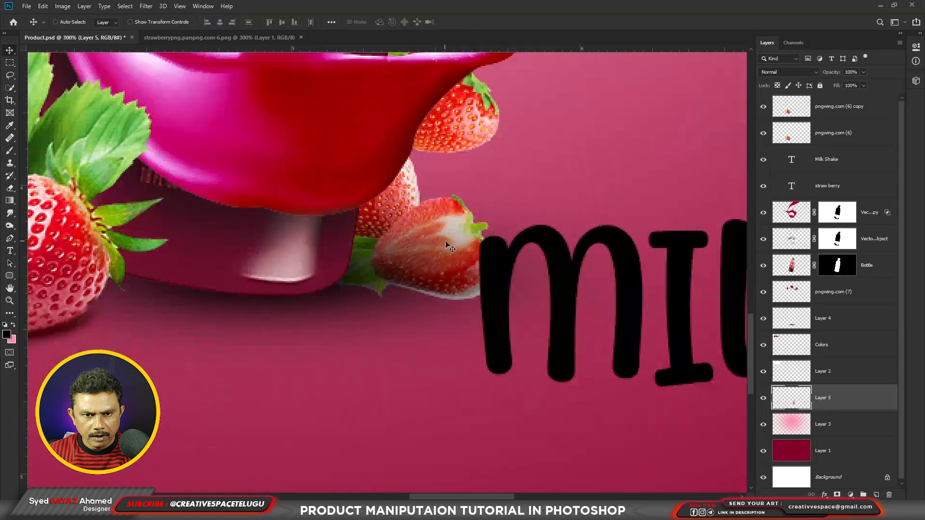
pyautogui.keyDown('ctrl'); pyautogui.click(454, 249); pyautogui.keyUp('ctrl')
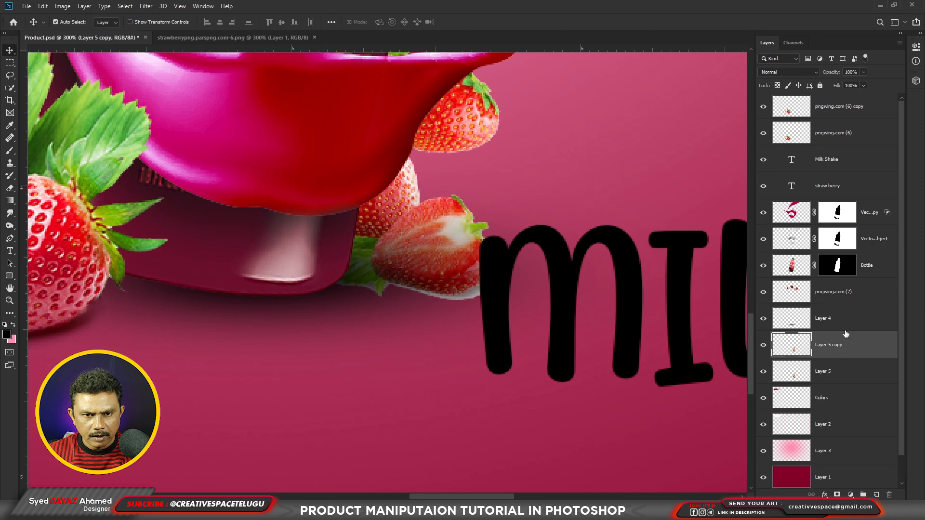
pyautogui.click(848, 373)
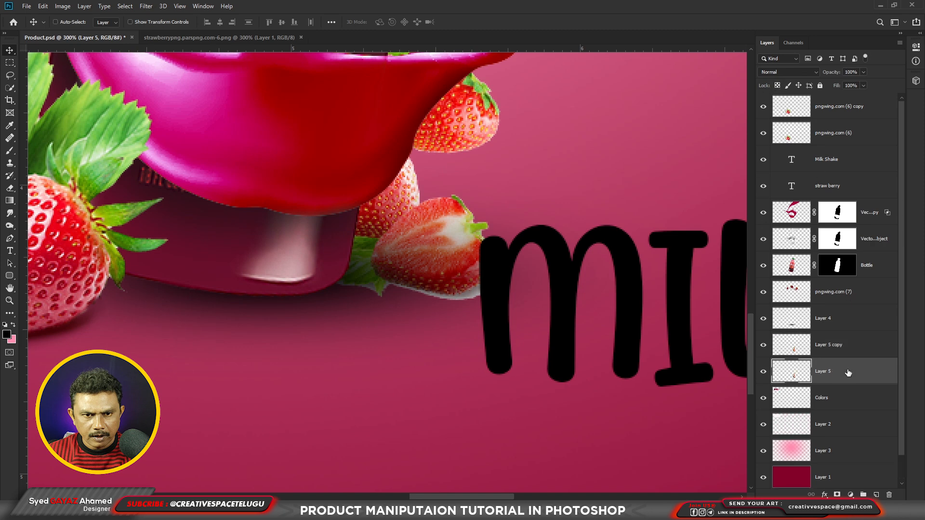
pyautogui.click(789, 73)
pyautogui.click(793, 109)
# Step: Erase the pale fringe along the bottom edge of the strawberries on the Layer 5 copy
pyautogui.click(839, 347)
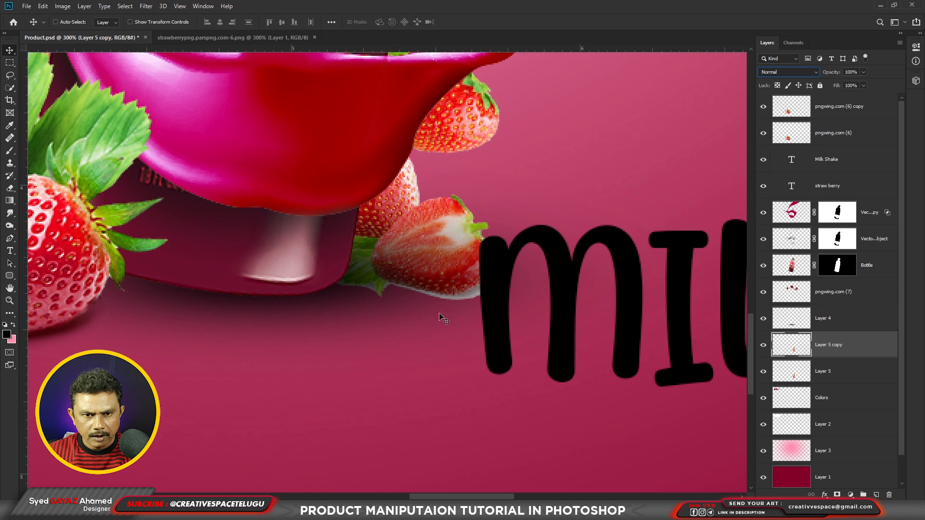
pyautogui.press('e')
pyautogui.press('[')
pyautogui.press('[')
pyautogui.press('[')
pyautogui.moveTo(485, 293); pyautogui.dragTo(400, 290)
# Step: Add a drop shadow to Layer 5 copy with 25% opacity, 0 px distance and 57 px size
pyautogui.hotkey('ctrl', '-')
pyautogui.hotkey('ctrl', '-')
pyautogui.press('v')
pyautogui.keyDown('ctrl'); pyautogui.click(408, 319); pyautogui.keyUp('ctrl')
pyautogui.rightClick(408, 272)
pyautogui.click(410, 273)
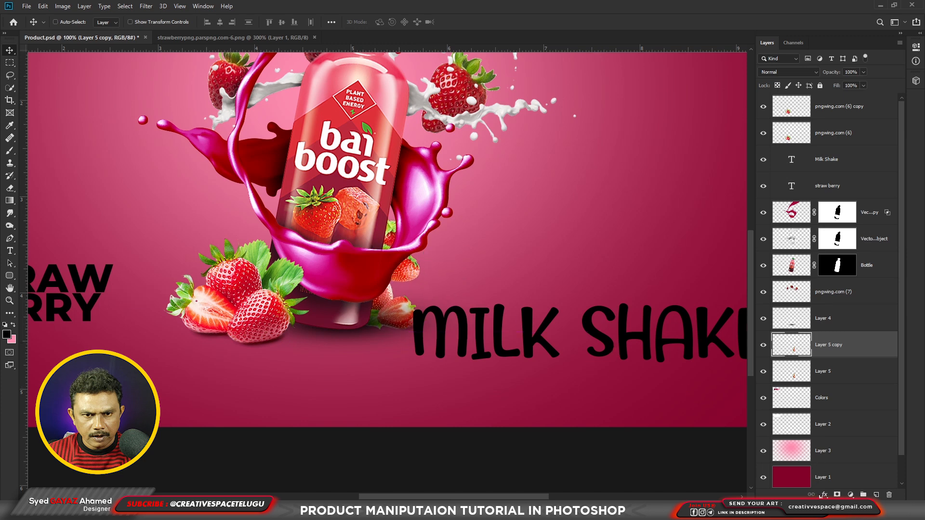
pyautogui.click(824, 495)
pyautogui.click(851, 490)
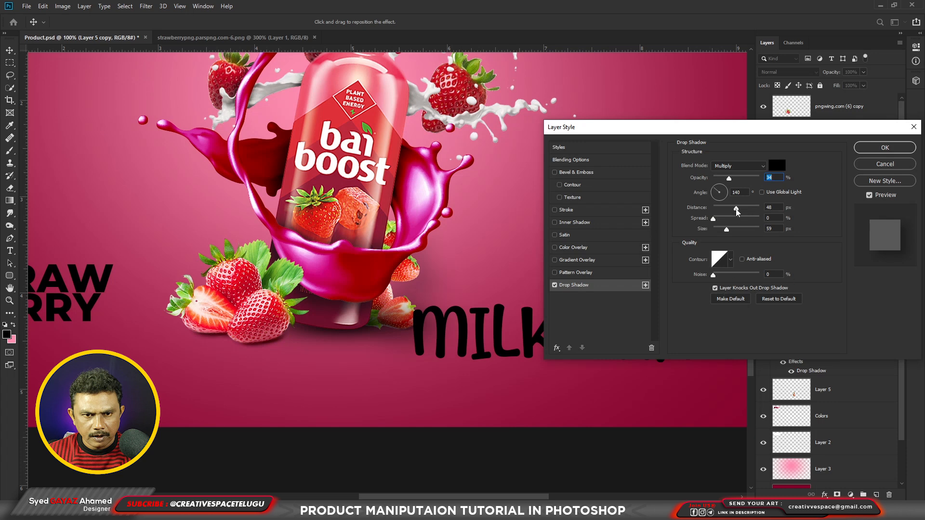
pyautogui.moveTo(736, 211); pyautogui.dragTo(712, 211)
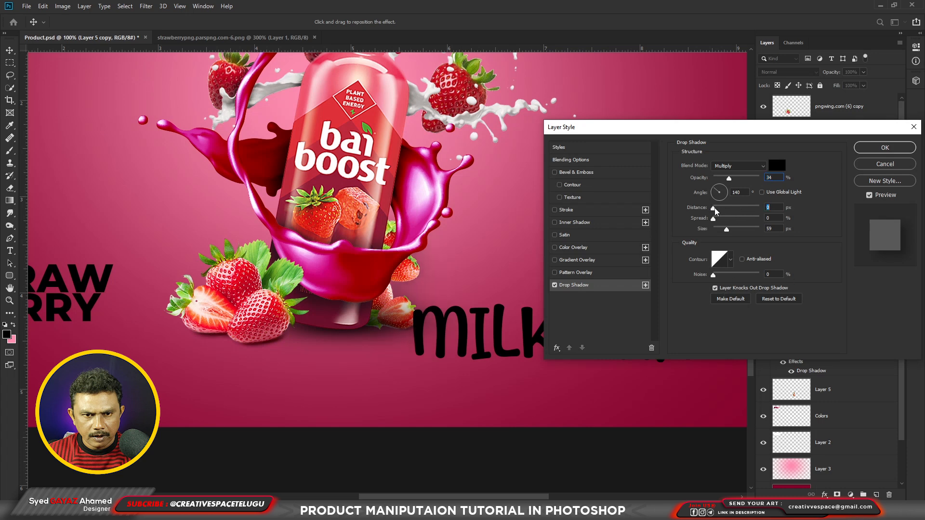
pyautogui.moveTo(729, 178); pyautogui.dragTo(725, 182)
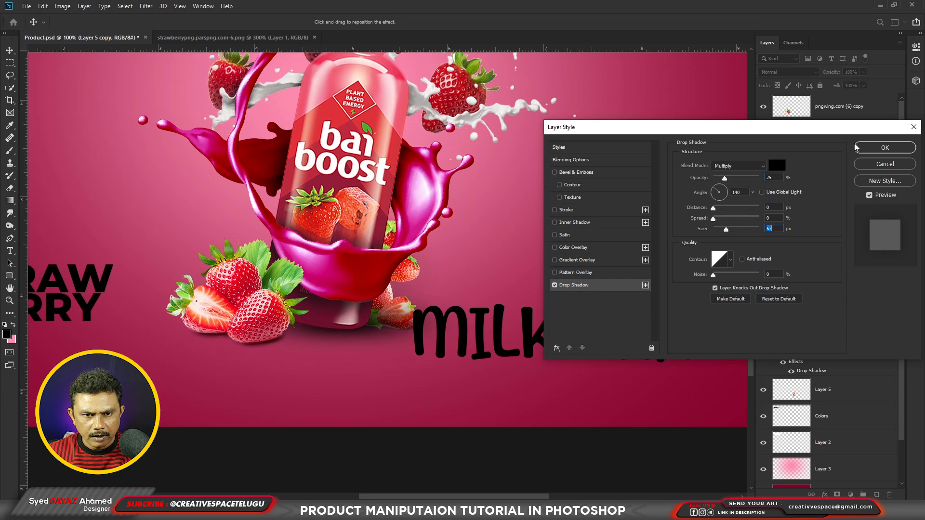
# Step: Apply Selective Color to the Reds of the pngwing.com (7) strawberries, setting Cyan to -13% and lowering Magenta and Yellow
pyautogui.rightClick(479, 193)
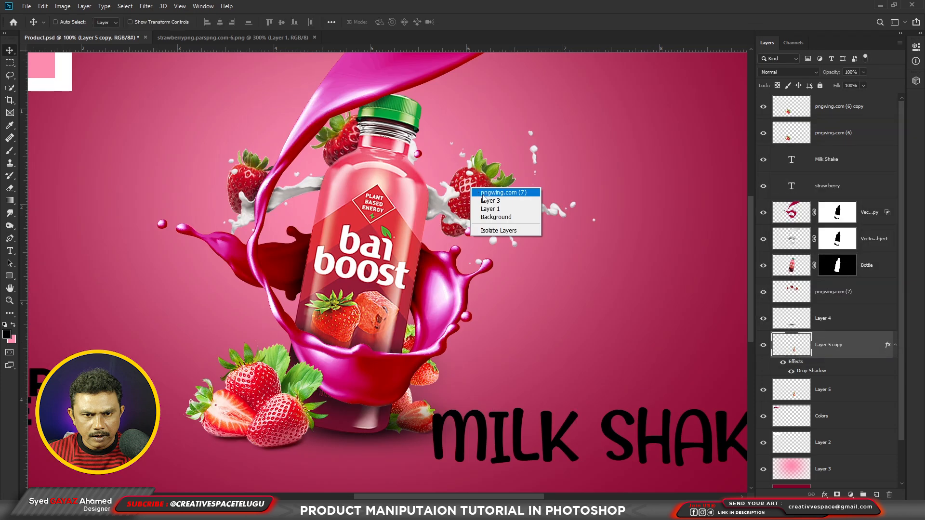
pyautogui.click(501, 193)
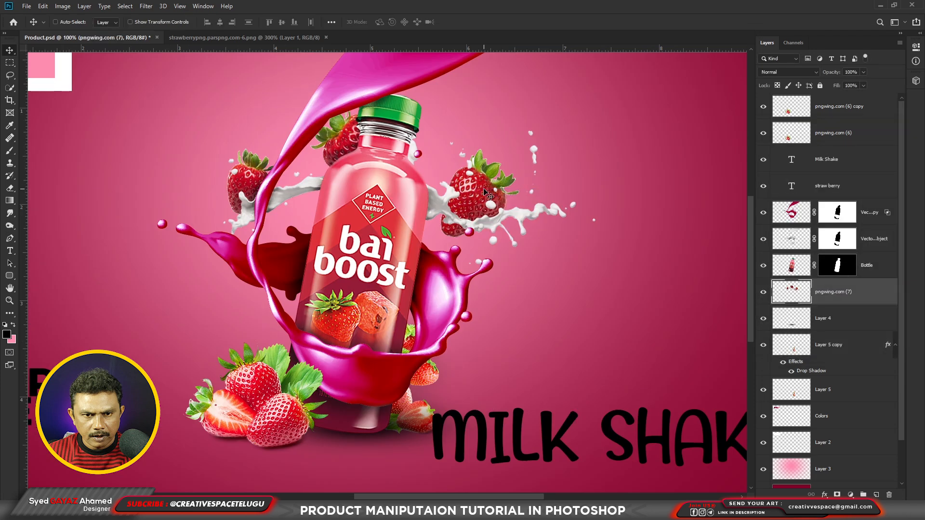
pyautogui.hotkey('alt', 'i')
pyautogui.press('j')
pyautogui.press('s')
pyautogui.moveTo(689, 256)
pyautogui.mouseDown()
pyautogui.moveTo(682, 259)
pyautogui.moveTo(687, 248)
pyautogui.mouseUp()
pyautogui.moveTo(690, 278); pyautogui.dragTo(672, 279)
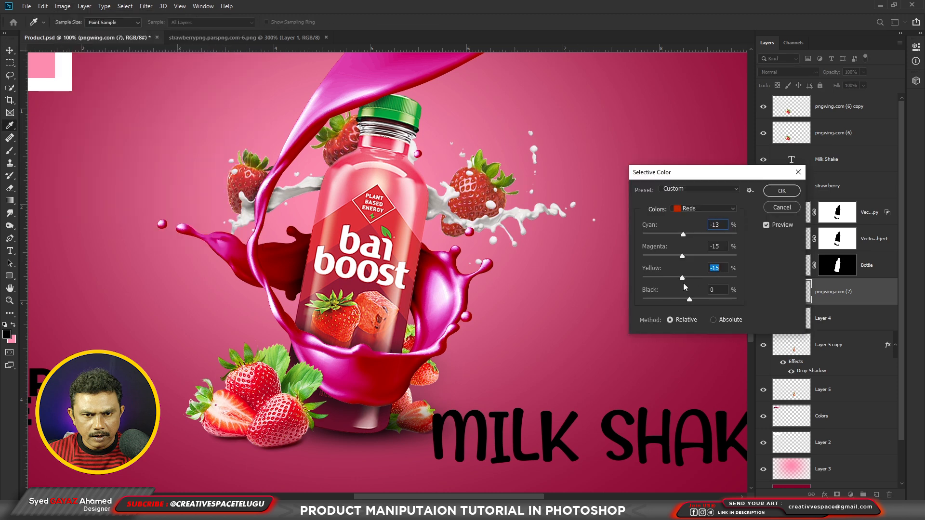
pyautogui.moveTo(687, 257); pyautogui.dragTo(687, 258)
pyautogui.click(781, 191)
# Step: Paste a whole strawberry cut out from pngwing.com (5).png, bring it to the front and place it right of the bottle
pyautogui.press('v')
pyautogui.hotkey('ctrl', '-')
pyautogui.hotkey('ctrl', '-')
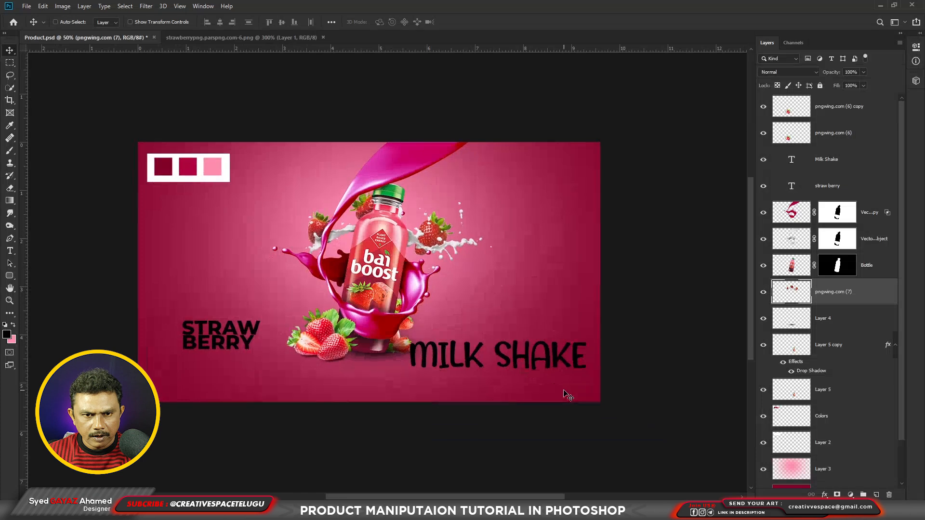
pyautogui.hotkey('ctrl', '+')
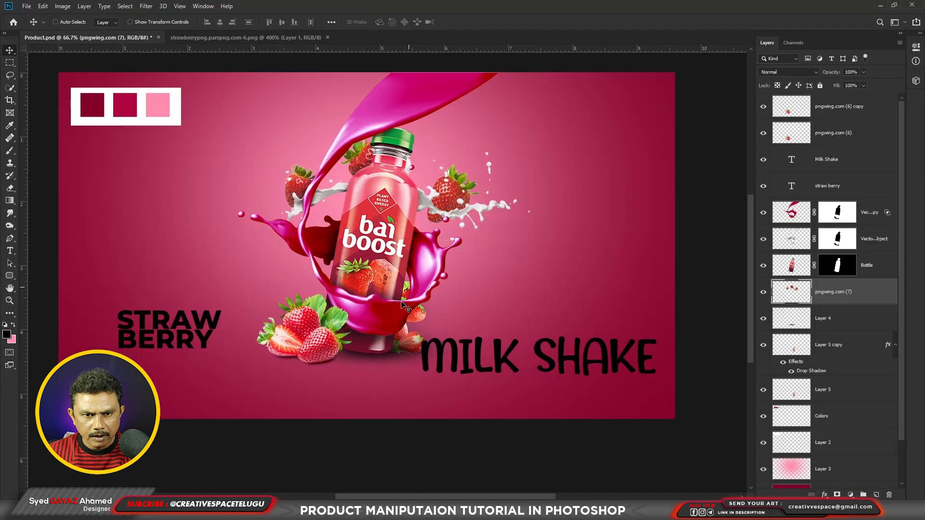
pyautogui.press('l')
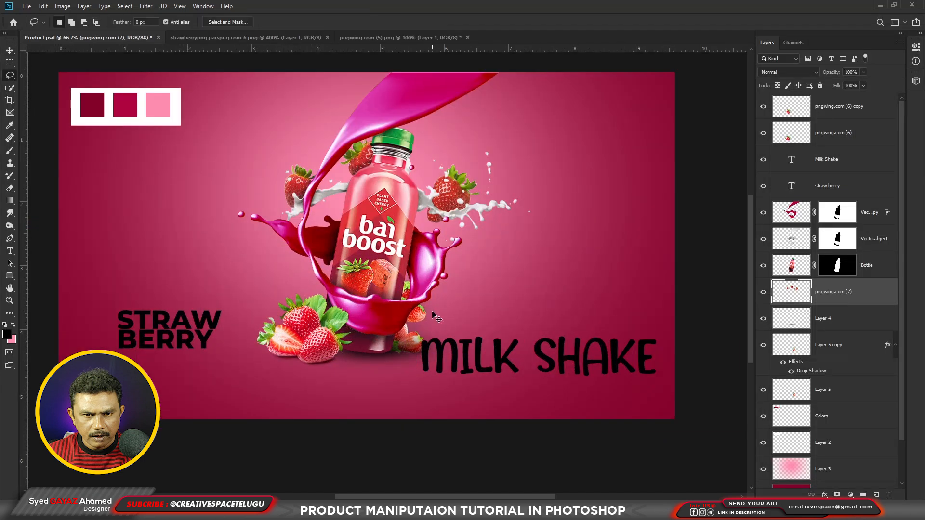
pyautogui.hotkey('ctrl', 'v')
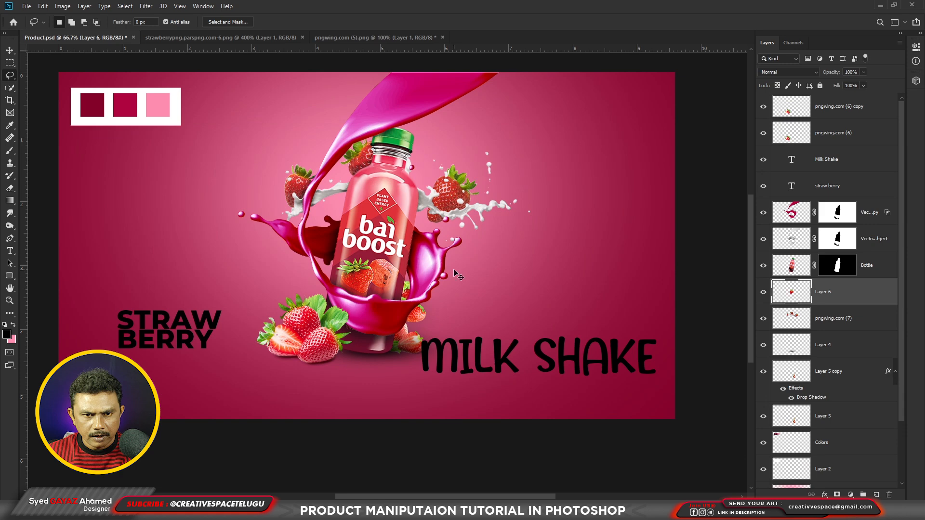
pyautogui.hotkey('ctrl', 'shift', ']')
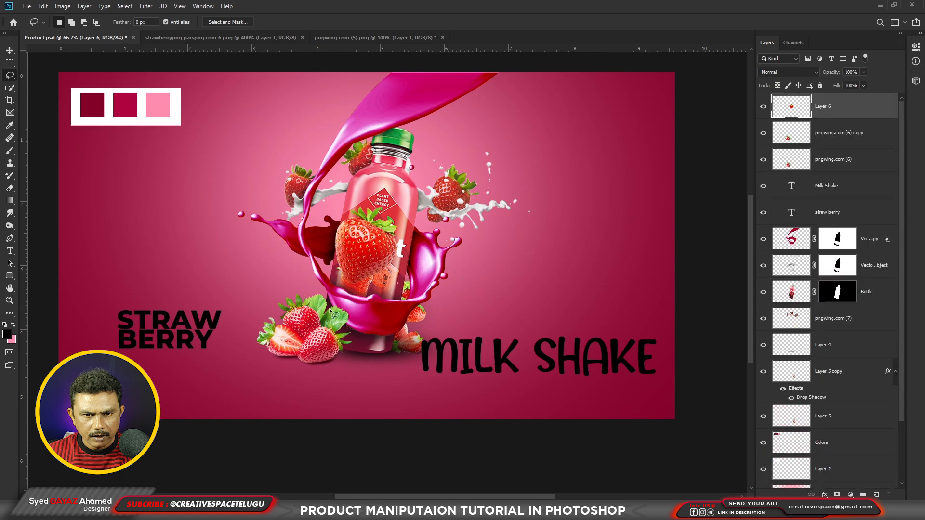
pyautogui.press('v')
pyautogui.moveTo(375, 249)
pyautogui.mouseDown()
pyautogui.moveTo(423, 271)
pyautogui.moveTo(522, 291)
pyautogui.mouseUp()
# Step: Paste a halved strawberry, rotate it about -13° and seat it in the splash at the bottle's right edge
pyautogui.hotkey('ctrl', 'v')
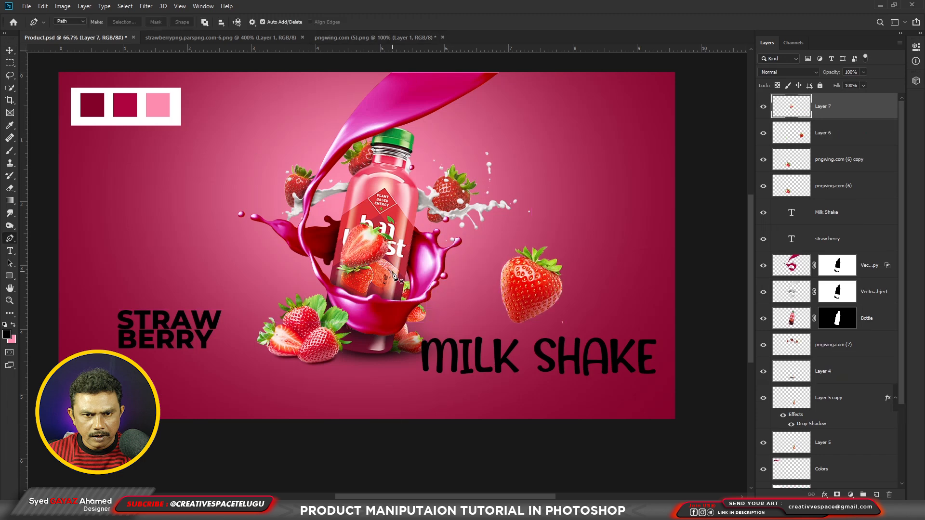
pyautogui.moveTo(366, 246); pyautogui.dragTo(451, 255)
pyautogui.keyDown('ctrl'); pyautogui.click(431, 273); pyautogui.keyUp('ctrl')
pyautogui.keyDown('ctrl'); pyautogui.click(431, 272); pyautogui.keyUp('ctrl')
pyautogui.keyDown('ctrl'); pyautogui.click(431, 273); pyautogui.keyUp('ctrl')
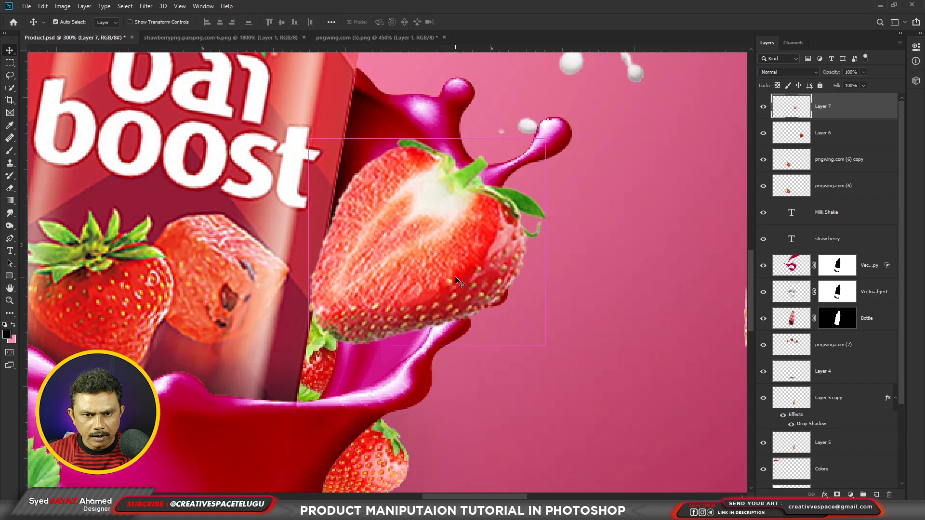
pyautogui.hotkey('ctrl', 't')
pyautogui.moveTo(550, 347); pyautogui.dragTo(562, 313)
pyautogui.moveTo(454, 279); pyautogui.dragTo(406, 330)
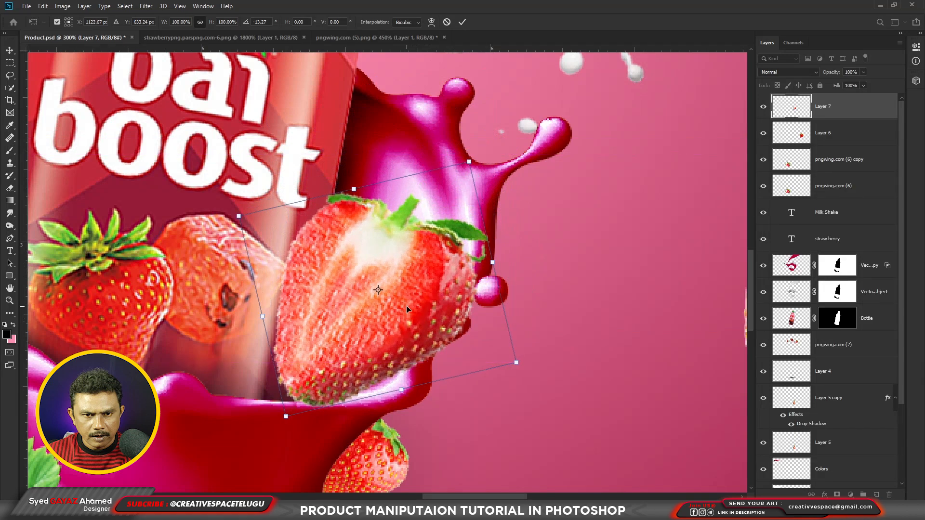
pyautogui.press('Return')
# Step: Load the bottle's outline as a selection, erase the part of the Layer 7 strawberry overlapping the bottle and deselect
pyautogui.hotkey('ctrl', '-')
pyautogui.keyDown('ctrl'); pyautogui.click(791, 328); pyautogui.keyUp('ctrl')
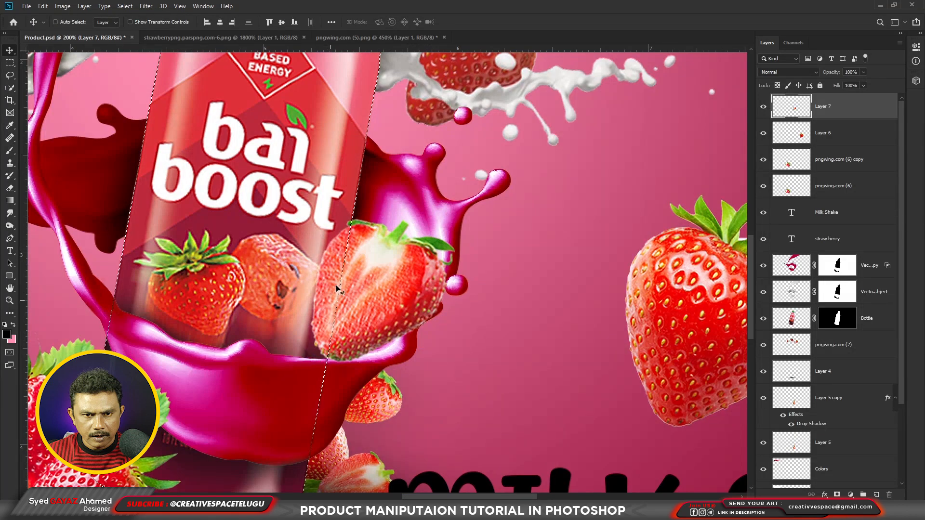
pyautogui.press('e')
pyautogui.moveTo(343, 226); pyautogui.dragTo(328, 356)
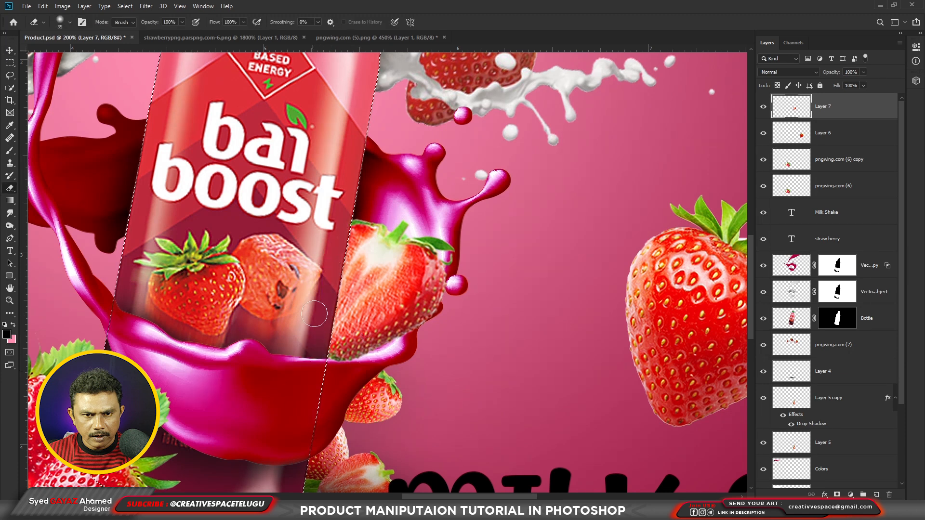
pyautogui.hotkey('ctrl', 'd')
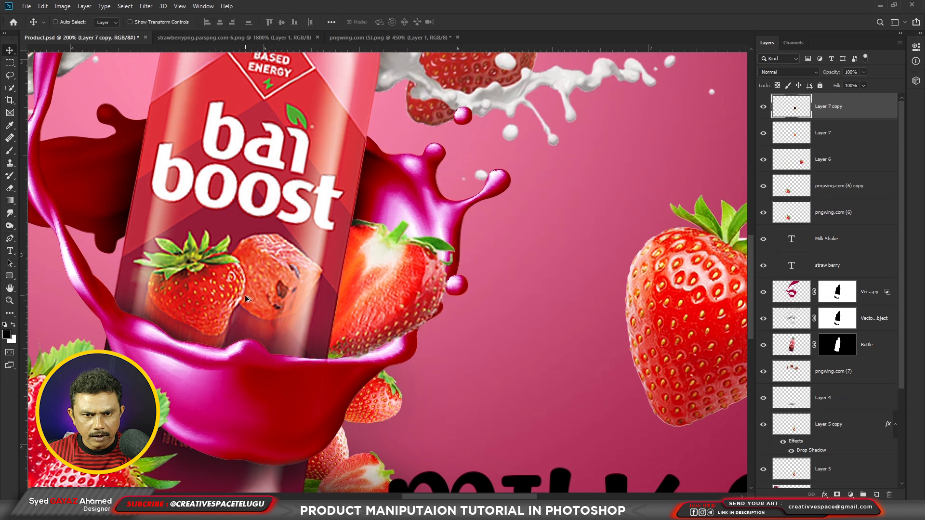
# Step: Fill Layer 7 copy with black, softly erase it down to a shadow beside the bottle and set it to Multiply
pyautogui.hotkey('alt', 'shift', 'BackSpace')
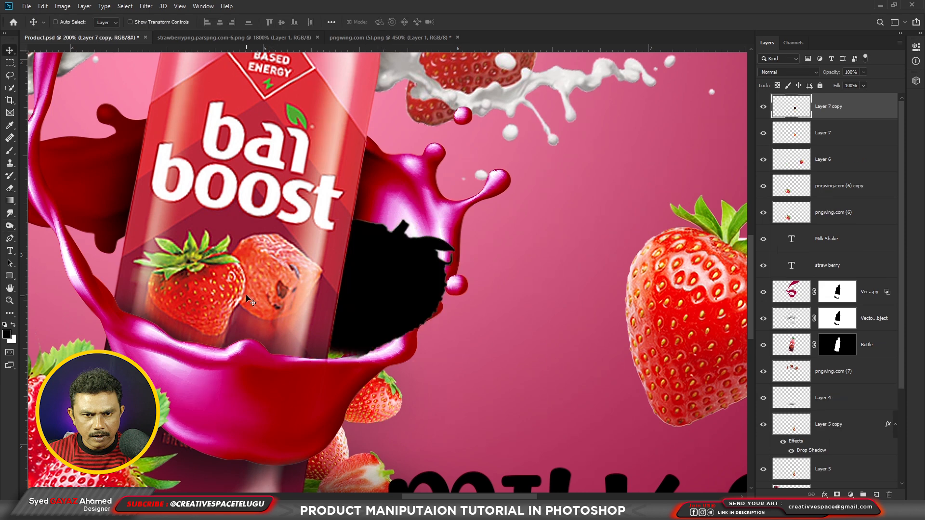
pyautogui.press('e')
pyautogui.moveTo(433, 262)
pyautogui.mouseDown()
pyautogui.moveTo(417, 238)
pyautogui.moveTo(448, 271)
pyautogui.moveTo(465, 205)
pyautogui.mouseUp()
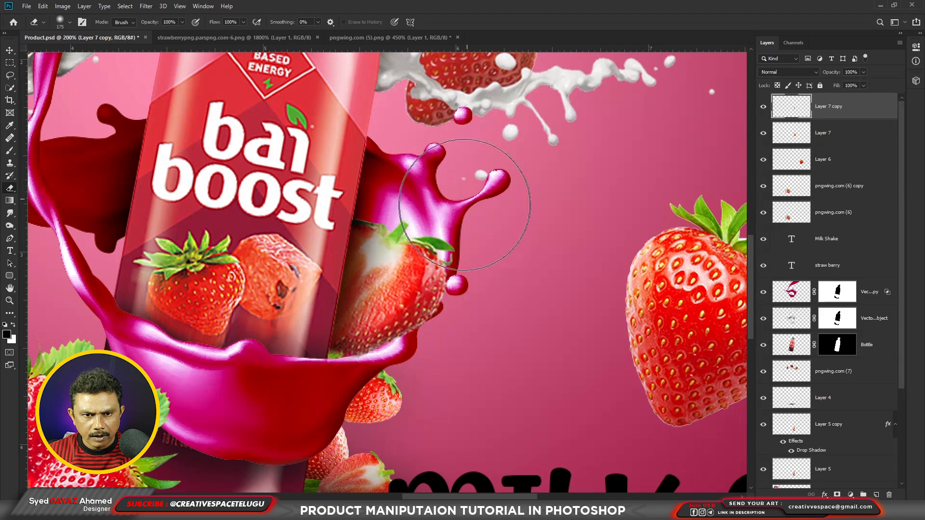
pyautogui.click(789, 72)
pyautogui.click(781, 141)
pyautogui.hotkey('ctrl', '-')
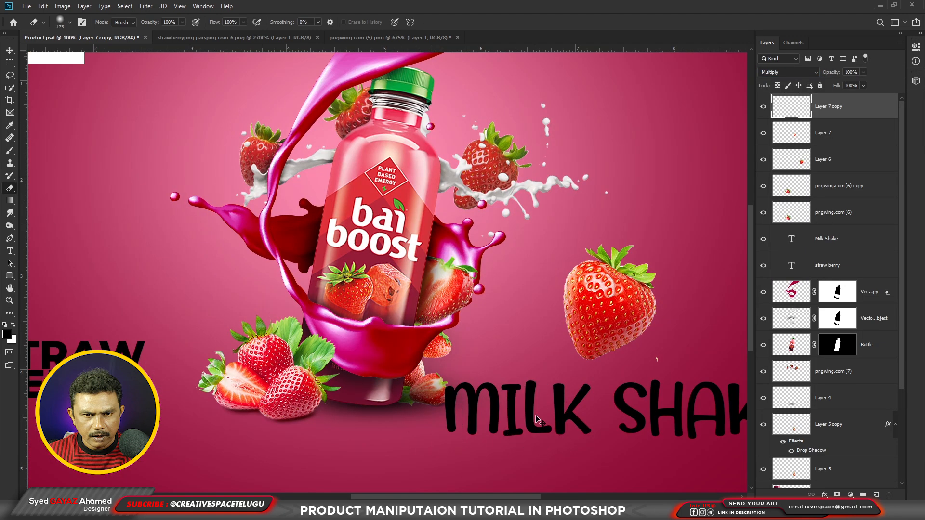
# Step: Move the two pasted strawberry halves on Layer 8 off the bottle to its left side
pyautogui.scroll(-6, 535, 415)
pyautogui.scroll(5, 542, 361)
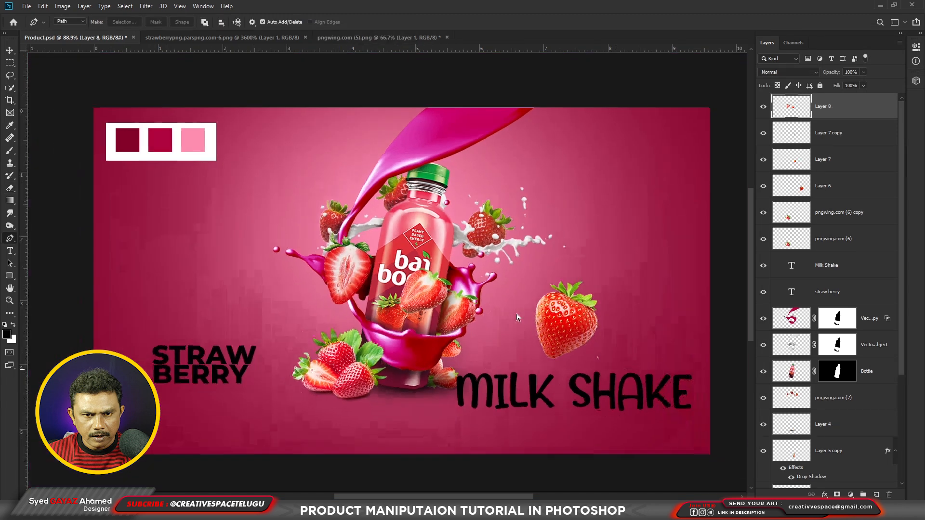
pyautogui.hotkey('ctrl', '-')
pyautogui.hotkey('ctrl', '-')
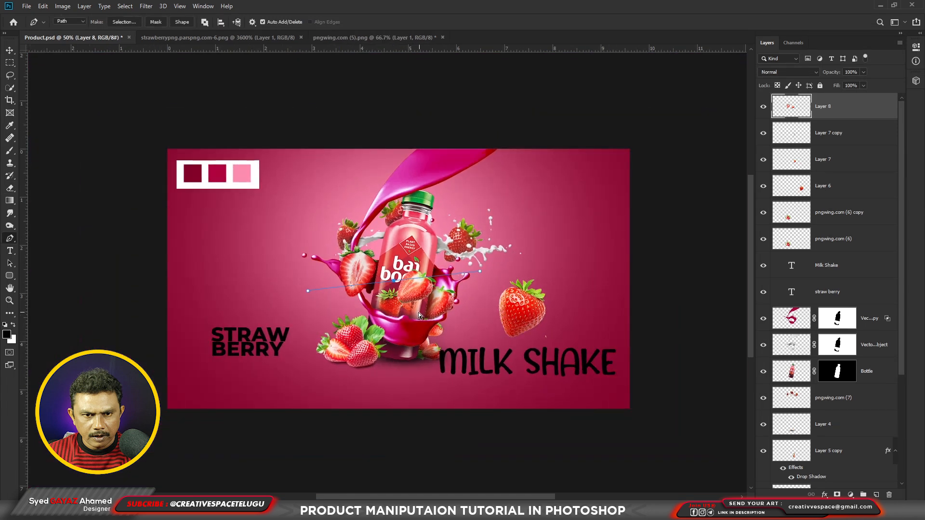
pyautogui.press('v')
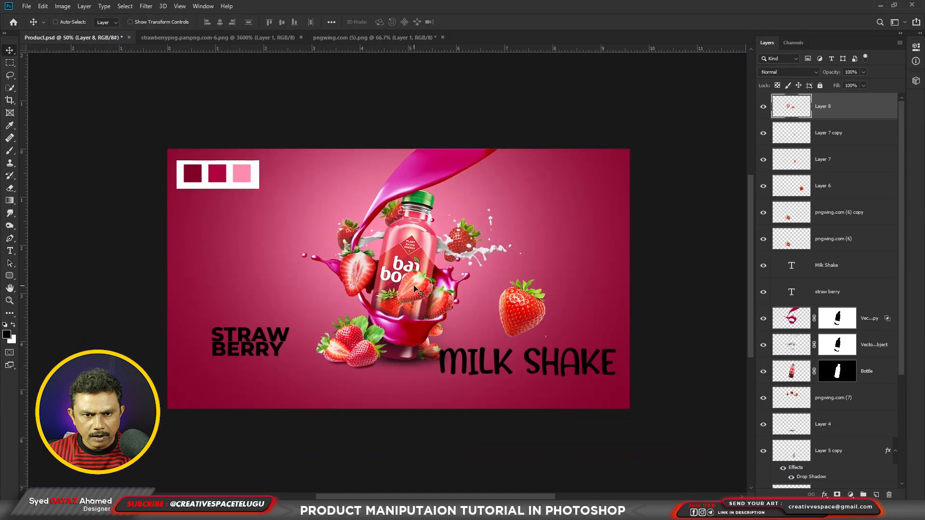
pyautogui.moveTo(416, 288); pyautogui.dragTo(335, 301)
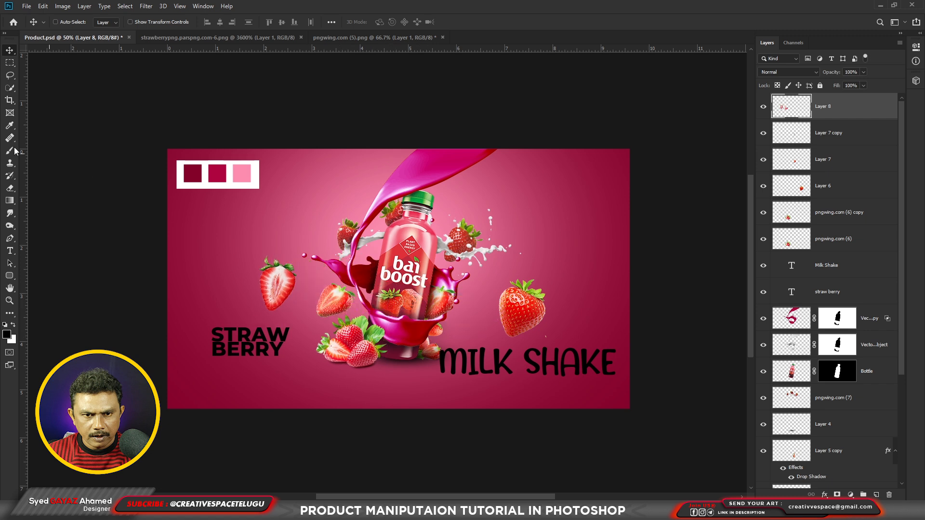
# Step: Select the left strawberry half on Layer 8 with a rectangular marquee and cut and paste it onto its own layer
pyautogui.click(9, 63)
pyautogui.moveTo(243, 246); pyautogui.dragTo(304, 330)
pyautogui.hotkey('ctrl', 'x')
pyautogui.hotkey('ctrl', 'v')
# Step: Place the Layer 9 strawberry half above the STRAW BERRY text, scale it to 65.75% and rotate it counterclockwise
pyautogui.moveTo(399, 280); pyautogui.dragTo(240, 300)
pyautogui.hotkey('ctrl', 't')
pyautogui.moveTo(266, 333); pyautogui.dragTo(277, 317)
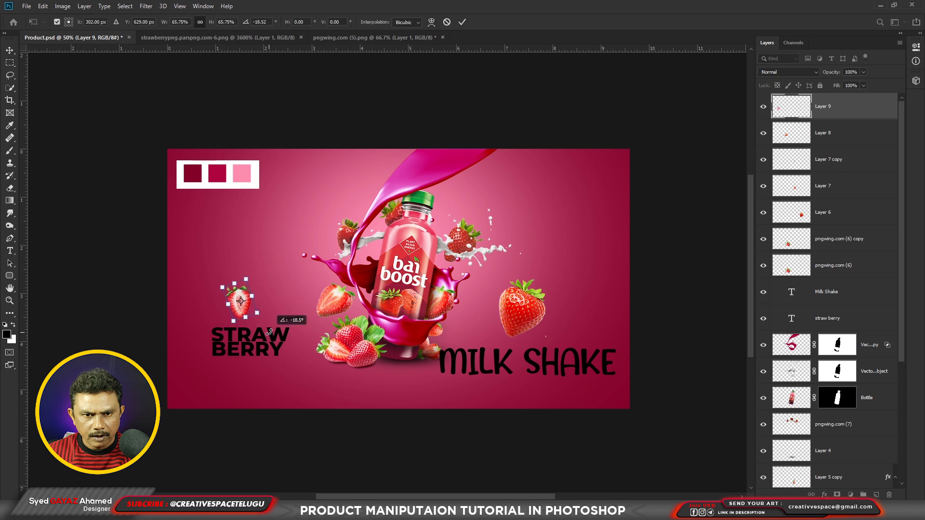
pyautogui.press('Return')
# Step: Move the Layer 8 strawberry half to the bottle's right, and shrink the whole strawberry and place it above the SHAKE text
pyautogui.moveTo(335, 301); pyautogui.dragTo(559, 277)
pyautogui.hotkey('ctrl', 't')
pyautogui.moveTo(592, 315); pyautogui.dragTo(499, 319)
pyautogui.press('Return')
pyautogui.hotkey('ctrl', 't')
pyautogui.moveTo(523, 349); pyautogui.dragTo(511, 333)
pyautogui.press('Return')
pyautogui.moveTo(500, 319); pyautogui.dragTo(590, 341)
# Step: Duplicate the strawberry halves to the canvas's upper right and above the MILK text, and nudge the Layer 8 half up slightly
pyautogui.moveTo(569, 277); pyautogui.dragTo(586, 189)
pyautogui.keyDown('alt'); pyautogui.moveTo(237, 302); pyautogui.dragTo(499, 316); pyautogui.keyUp('alt')
pyautogui.click(588, 286)
pyautogui.moveTo(558, 276); pyautogui.dragTo(582, 267)
# Step: Place a smaller duplicate of the whole strawberry right of the bottle cap and a Layer 8 duplicate below the STRAW BERRY text
pyautogui.keyDown('alt'); pyautogui.moveTo(586, 334); pyautogui.dragTo(512, 196); pyautogui.keyUp('alt')
pyautogui.hotkey('ctrl', 't')
pyautogui.keyDown('alt'); pyautogui.moveTo(583, 267); pyautogui.dragTo(205, 372); pyautogui.keyUp('alt')
pyautogui.click(591, 340)
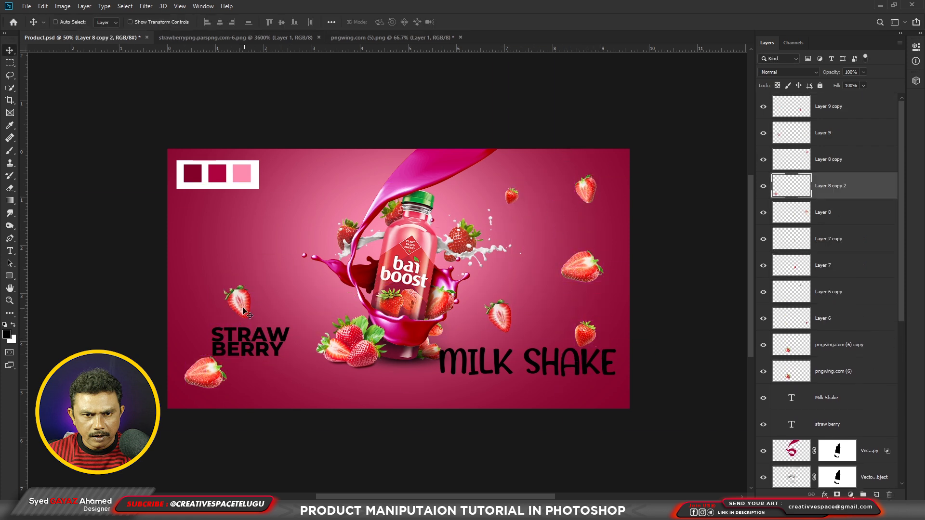
# Step: Duplicate the whole strawberry above SHAKE onto the colour swatches in the canvas's upper-left area and enlarge the copy
pyautogui.hotkey('ctrl', 't')
pyautogui.keyDown('alt'); pyautogui.moveTo(585, 334); pyautogui.dragTo(219, 170); pyautogui.keyUp('alt')
pyautogui.press('Return')
# Step: Duplicate the Layer 8 strawberry half to the area above the STRAW BERRY text, shrink it and change its orientation
pyautogui.keyDown('alt'); pyautogui.moveTo(582, 267); pyautogui.dragTo(202, 265); pyautogui.keyUp('alt')
pyautogui.hotkey('ctrl', 't')
pyautogui.moveTo(223, 249); pyautogui.dragTo(214, 254)
pyautogui.moveTo(223, 288); pyautogui.dragTo(231, 254)
pyautogui.rightClick(229, 248)
pyautogui.click(267, 369)
pyautogui.press('Return')
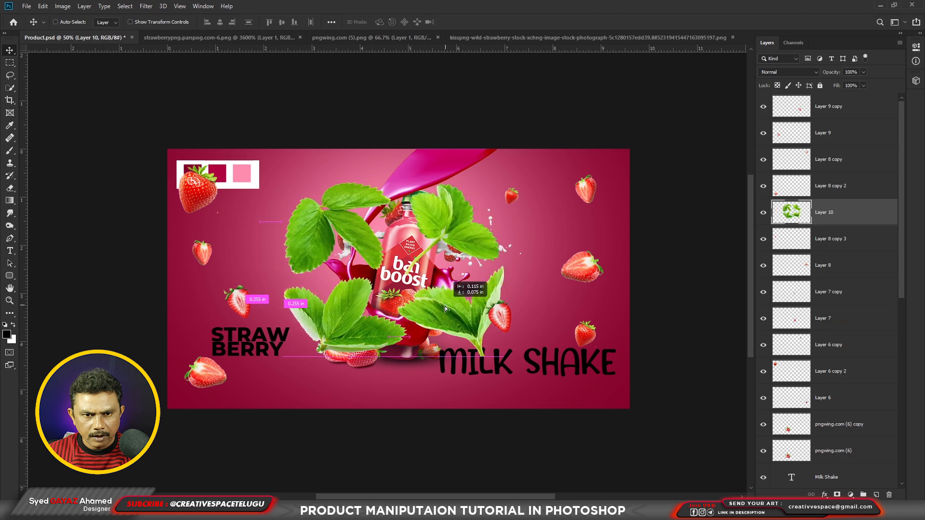
# Step: Cut the upper-left leaf cluster from Layer 10 onto its own layer, scale it to about 70% and place it beside the small strawberry half
pyautogui.moveTo(445, 305); pyautogui.dragTo(493, 327)
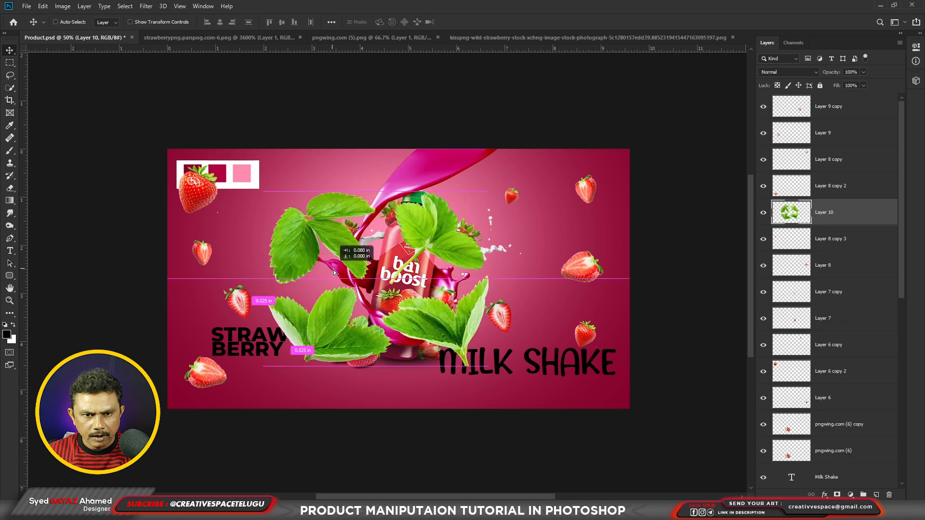
pyautogui.click(10, 63)
pyautogui.moveTo(253, 168); pyautogui.dragTo(227, 256)
pyautogui.hotkey('ctrl', 'x')
pyautogui.hotkey('ctrl', 'v')
pyautogui.hotkey('ctrl', 't')
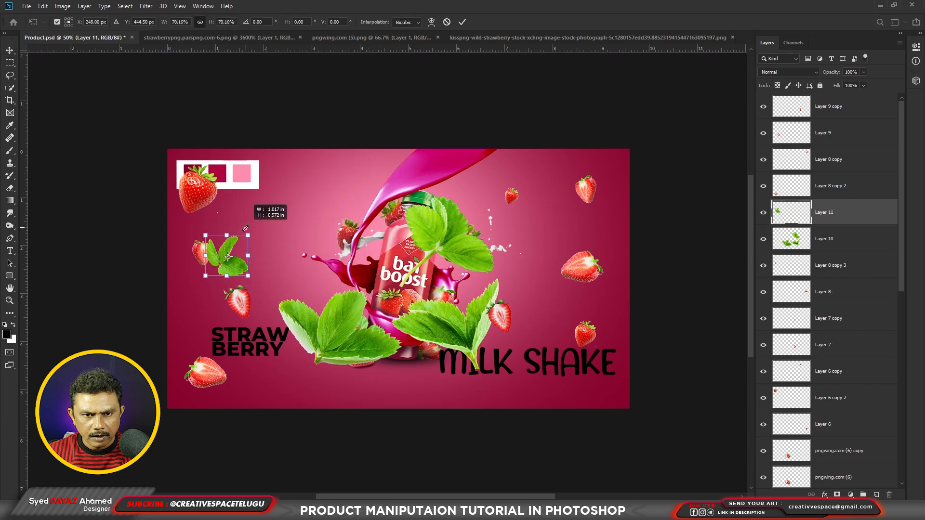
pyautogui.press('Return')
# Step: Cut the lower-left leaf cluster from Layer 10 onto its own layer and place it in the canvas's lower-left corner
pyautogui.press('v')
pyautogui.rightClick(455, 327)
pyautogui.click(466, 331)
pyautogui.moveTo(466, 332); pyautogui.dragTo(489, 295)
pyautogui.press('p')
pyautogui.hotkey('ctrl', 'x')
pyautogui.hotkey('ctrl', 'v')
pyautogui.hotkey('ctrl', 't')
pyautogui.moveTo(399, 278); pyautogui.dragTo(179, 400)
# Step: Cut the long-stemmed leaf cluster out of Layer 10 and paste it onto its own layer
pyautogui.rightClick(486, 295)
pyautogui.click(491, 301)
pyautogui.moveTo(491, 301); pyautogui.dragTo(546, 331)
pyautogui.press('p')
pyautogui.hotkey('ctrl', 'x')
pyautogui.hotkey('ctrl', 'v')
# Step: Shrink the long-stemmed leaves, place them beside the pink splash above the bottle cap and lower their layer behind the splash
pyautogui.hotkey('ctrl', 't')
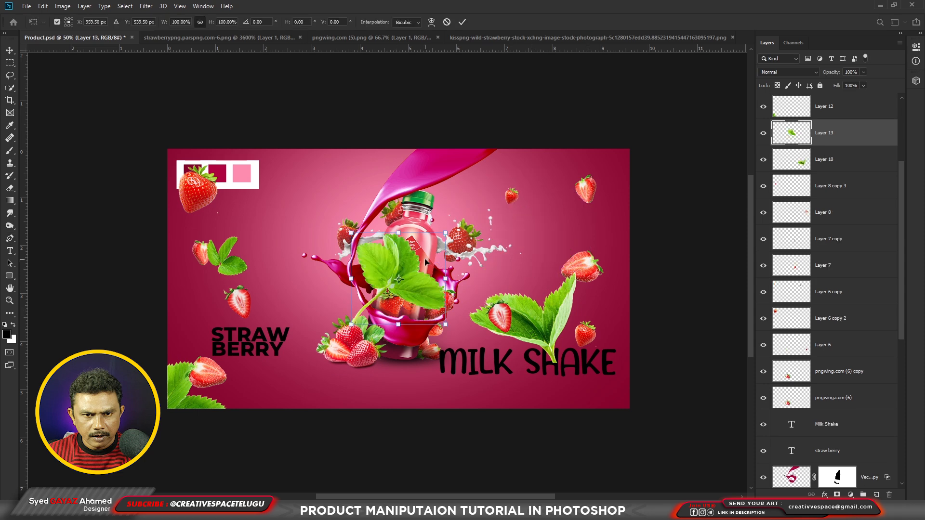
pyautogui.moveTo(446, 233); pyautogui.dragTo(430, 248)
pyautogui.moveTo(408, 273); pyautogui.dragTo(486, 164)
pyautogui.press('Return')
pyautogui.hotkey('ctrl', 'shift', '[')
pyautogui.hotkey('ctrl', ']')
pyautogui.hotkey('ctrl', ']')
pyautogui.hotkey('ctrl', ']')
# Step: Move the remaining Layer 10 leaves to the canvas's right edge
pyautogui.press('v')
pyautogui.moveTo(534, 325); pyautogui.dragTo(648, 310)
# Step: Duplicate the Layer 11 leaves and place the copy behind the strawberry half on the canvas's right side
pyautogui.hotkey('ctrl', '+')
pyautogui.moveTo(139, 237); pyautogui.dragTo(248, 302)
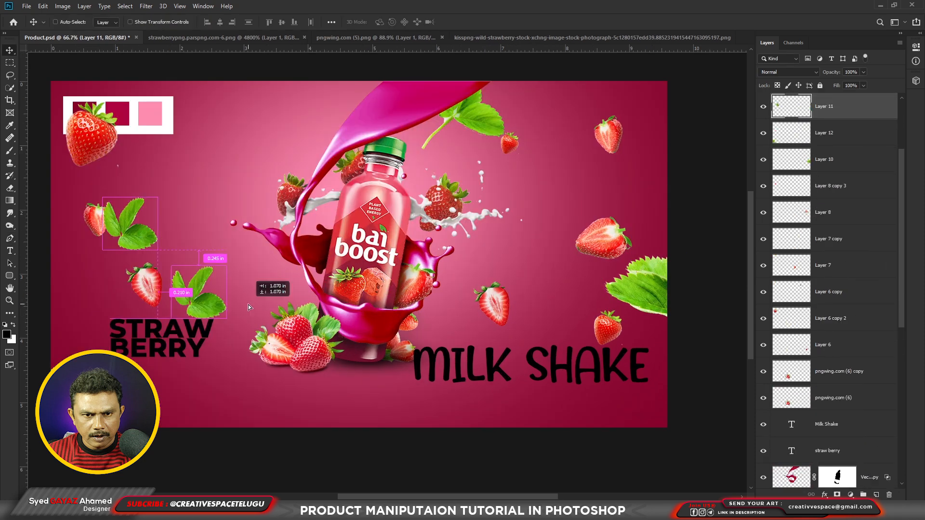
pyautogui.hotkey('ctrl', ']')
pyautogui.hotkey('ctrl', ']')
pyautogui.moveTo(594, 237); pyautogui.dragTo(595, 254)
pyautogui.moveTo(289, 376); pyautogui.dragTo(293, 401)
pyautogui.moveTo(656, 299); pyautogui.dragTo(41, 148)
pyautogui.hotkey('ctrl', 't')
pyautogui.press('Escape')
pyautogui.press('Delete')
# Step: Duplicate the Layer 13 leaves to the canvas's upper-left edge, behind the large whole strawberry
pyautogui.rightClick(474, 137)
pyautogui.click(483, 142)
pyautogui.moveTo(484, 143); pyautogui.dragTo(104, 191)
# Step: Move the Colors swatches aside and hide both the Colors layer and the white rectangle on Layer 2
pyautogui.rightClick(152, 136)
pyautogui.click(165, 141)
pyautogui.moveTo(165, 144); pyautogui.dragTo(233, 146)
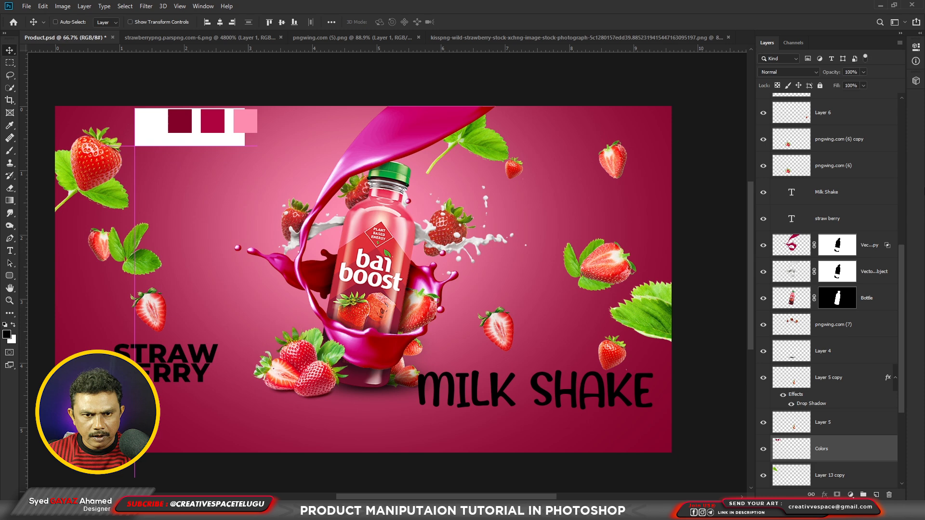
pyautogui.click(764, 449)
pyautogui.rightClick(221, 131)
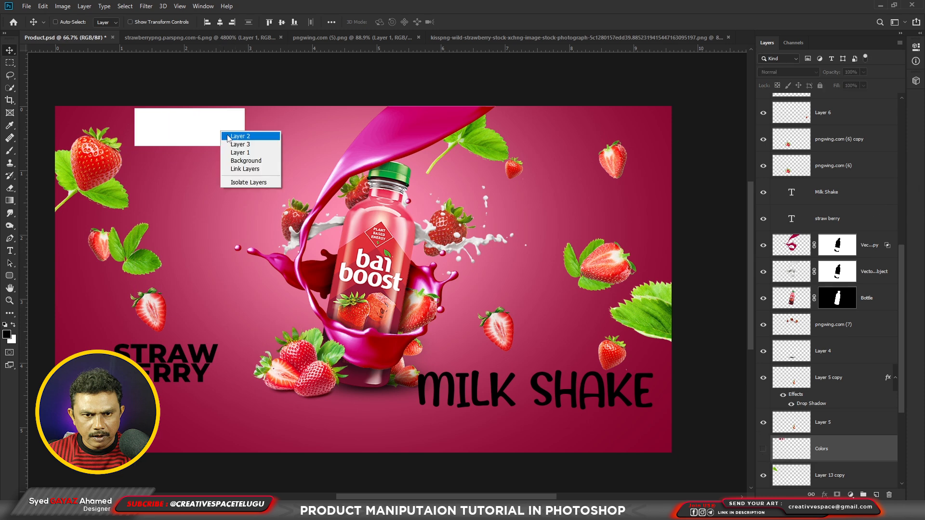
pyautogui.click(236, 134)
pyautogui.click(763, 475)
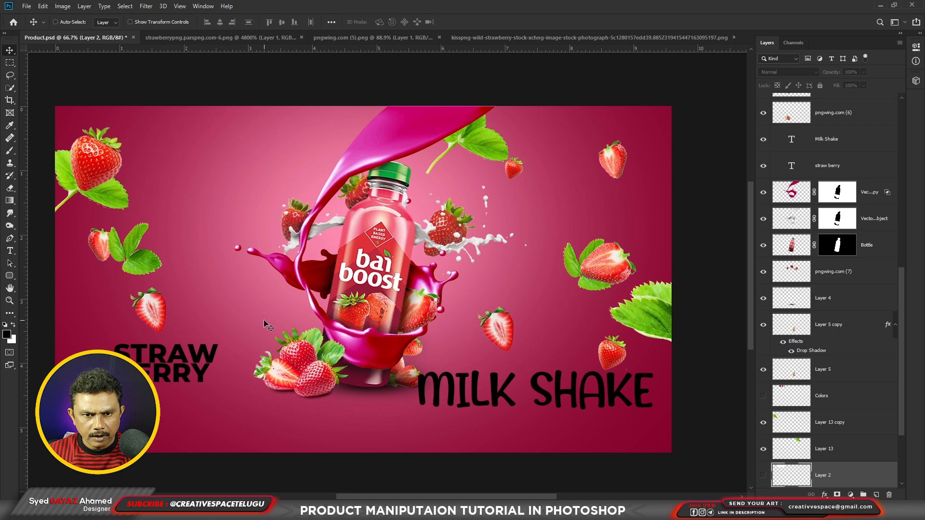
# Step: Send the Layer 11 leaves down the layer stack to just above Layer 1
pyautogui.keyDown('ctrl'); pyautogui.click(135, 266); pyautogui.keyUp('ctrl')
pyautogui.hotkey('ctrl', '[')
pyautogui.hotkey('ctrl', '[')
pyautogui.hotkey('ctrl', '[')
pyautogui.hotkey('ctrl', 'shift', '[')
pyautogui.hotkey('ctrl', ']')
# Step: Trace the lower leaf of Layer 11 with the Pen tool, turn the path into a selection and copy it to a new layer
pyautogui.keyDown('ctrl'); pyautogui.click(134, 272); pyautogui.keyUp('ctrl')
pyautogui.press('p')
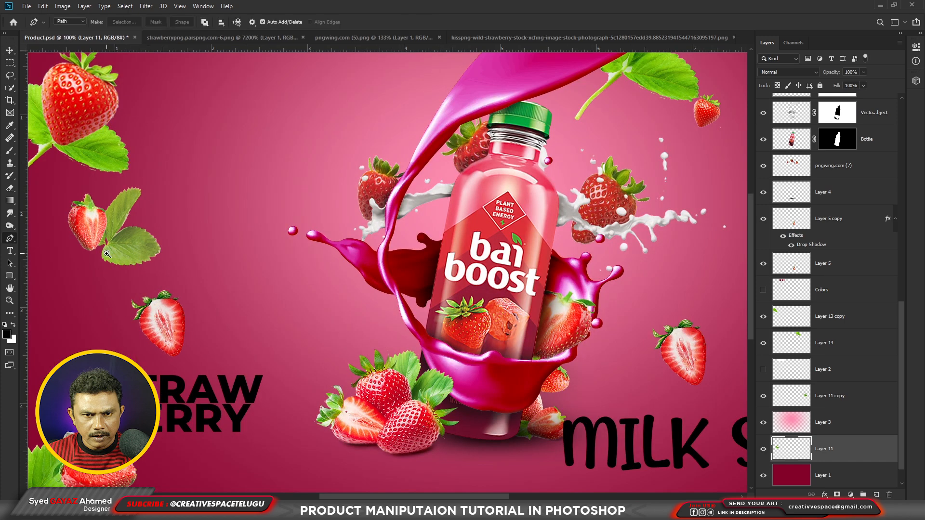
pyautogui.keyDown('ctrl'); pyautogui.click(107, 255); pyautogui.keyUp('ctrl')
pyautogui.click(87, 253)
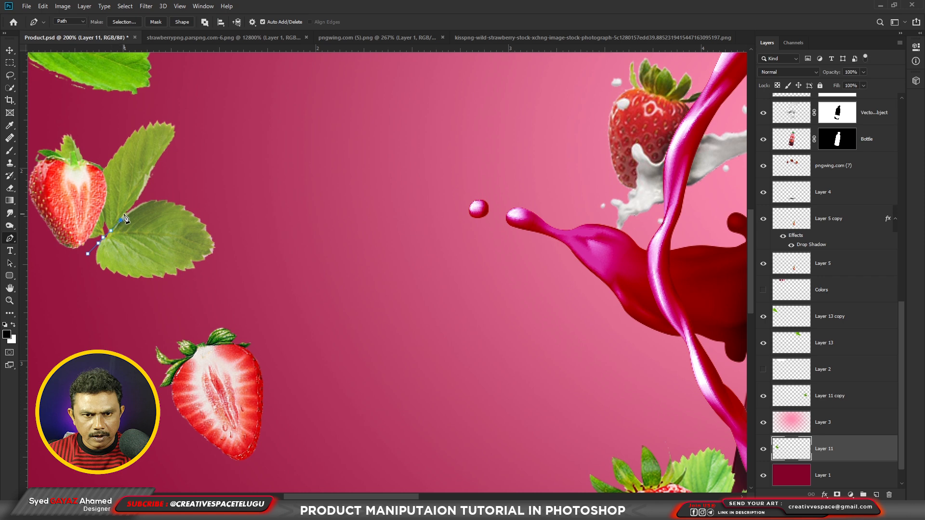
pyautogui.click(159, 193)
pyautogui.moveTo(239, 229); pyautogui.dragTo(240, 238)
pyautogui.moveTo(240, 258); pyautogui.dragTo(237, 267)
pyautogui.click(97, 293)
pyautogui.hotkey('ctrl', 'Return')
pyautogui.hotkey('ctrl', 'j')
pyautogui.press('v')
# Step: Place the single leaf beside the strawberry half above STRAW BERRY and put a duplicate below the strawberries at the bottle's base
pyautogui.moveTo(151, 263); pyautogui.dragTo(364, 423)
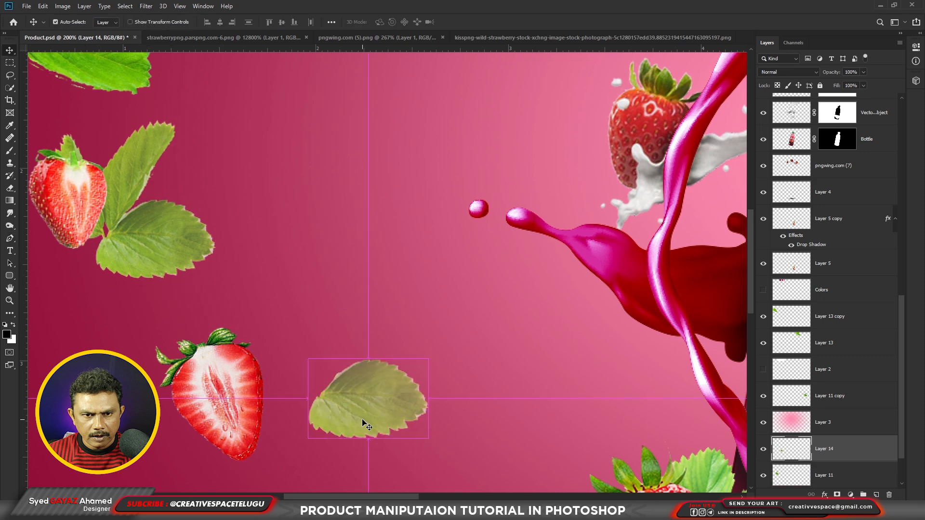
pyautogui.hotkey('ctrl', '-')
pyautogui.hotkey('ctrl', '-')
pyautogui.hotkey('ctrl', '-')
pyautogui.moveTo(409, 312); pyautogui.dragTo(389, 318)
pyautogui.keyDown('alt'); pyautogui.moveTo(393, 315); pyautogui.dragTo(525, 380); pyautogui.keyUp('alt')
pyautogui.keyDown('ctrl'); pyautogui.click(534, 392); pyautogui.keyUp('ctrl')
# Step: Shrink the Layer 10 leaves and reposition them at the canvas's right edge, and shift the STRAW BERRY text right toward the strawberries
pyautogui.moveTo(542, 294); pyautogui.dragTo(442, 327)
pyautogui.rightClick(697, 314)
pyautogui.click(694, 306)
pyautogui.hotkey('ctrl', 't')
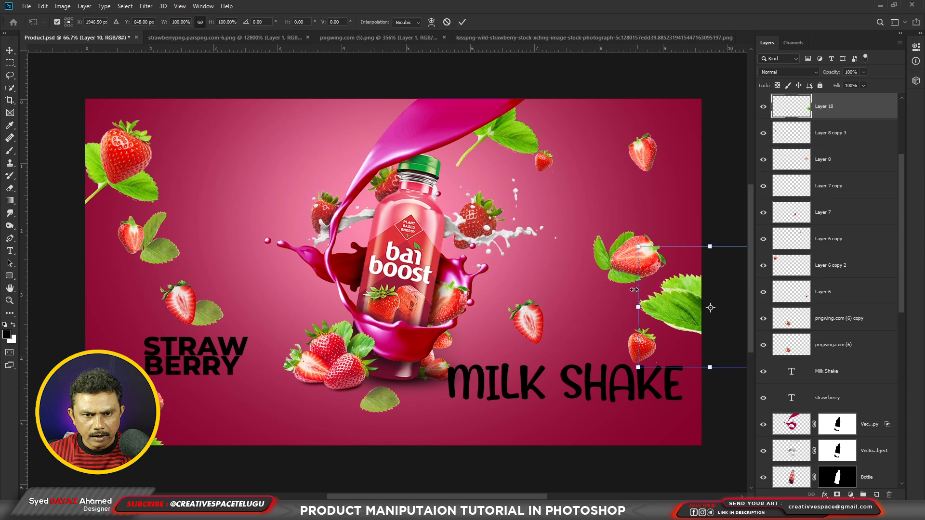
pyautogui.moveTo(639, 367); pyautogui.dragTo(657, 350)
pyautogui.moveTo(711, 311); pyautogui.dragTo(690, 314)
pyautogui.press('Return')
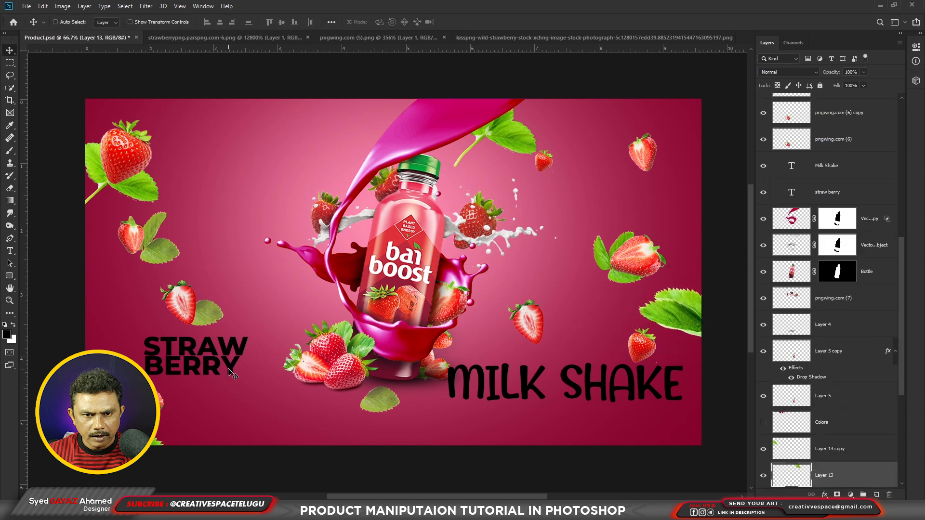
pyautogui.moveTo(231, 374); pyautogui.dragTo(264, 374)
# Step: Duplicate the leaf below the strawberries and apply a Path Blur to the lower copy with 83% speed and 3% taper
pyautogui.rightClick(388, 400)
pyautogui.click(405, 412)
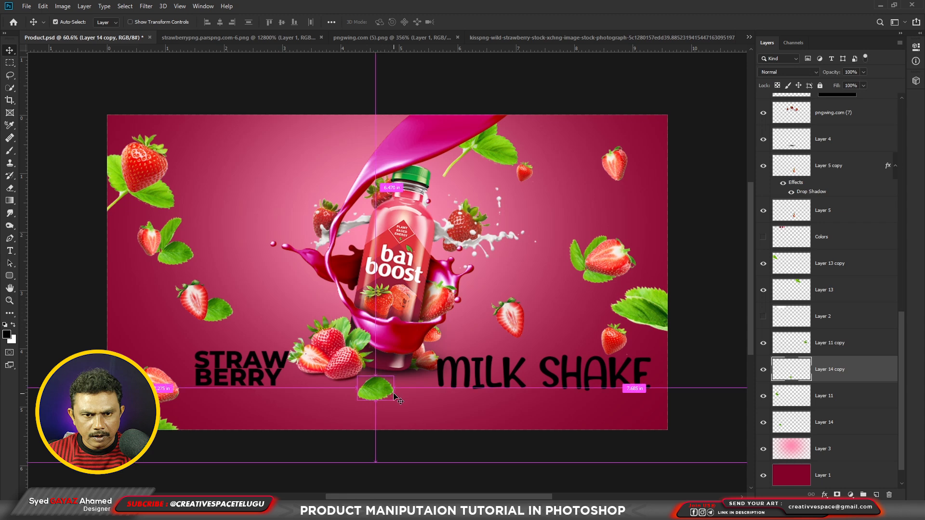
pyautogui.hotkey('ctrl', 'j')
pyautogui.click(833, 398)
pyautogui.click(154, 6)
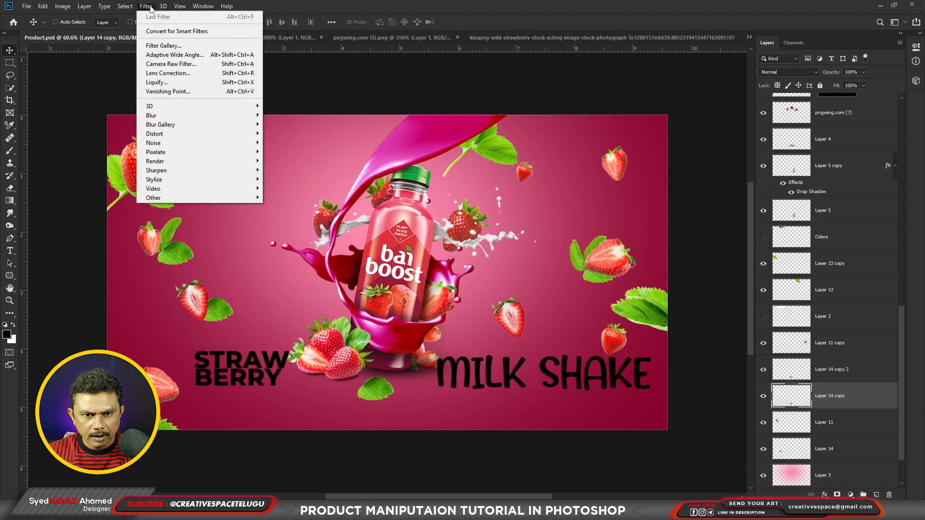
pyautogui.moveTo(175, 127)
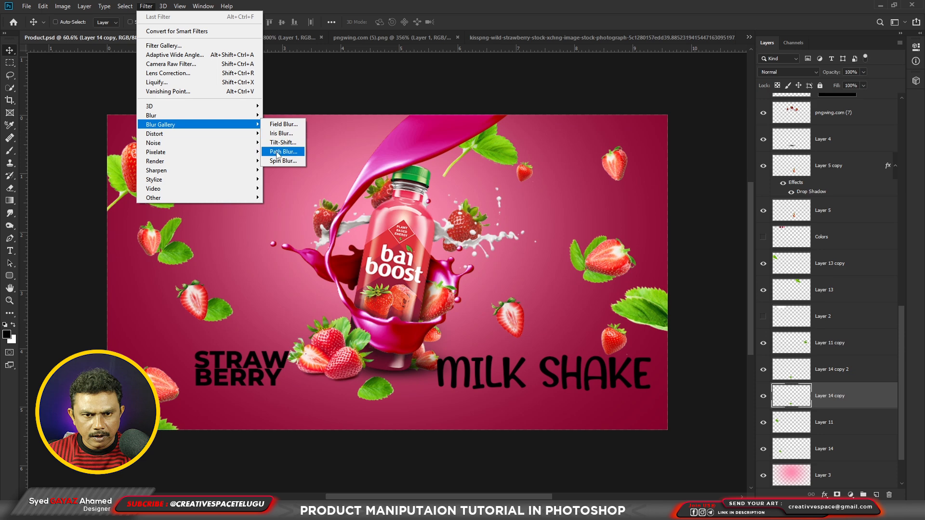
pyautogui.click(291, 151)
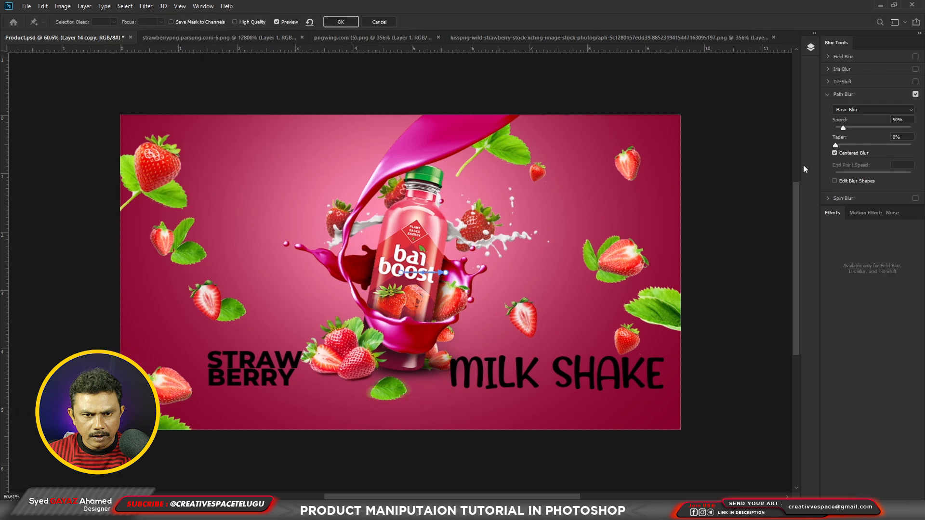
pyautogui.moveTo(843, 128); pyautogui.dragTo(839, 145)
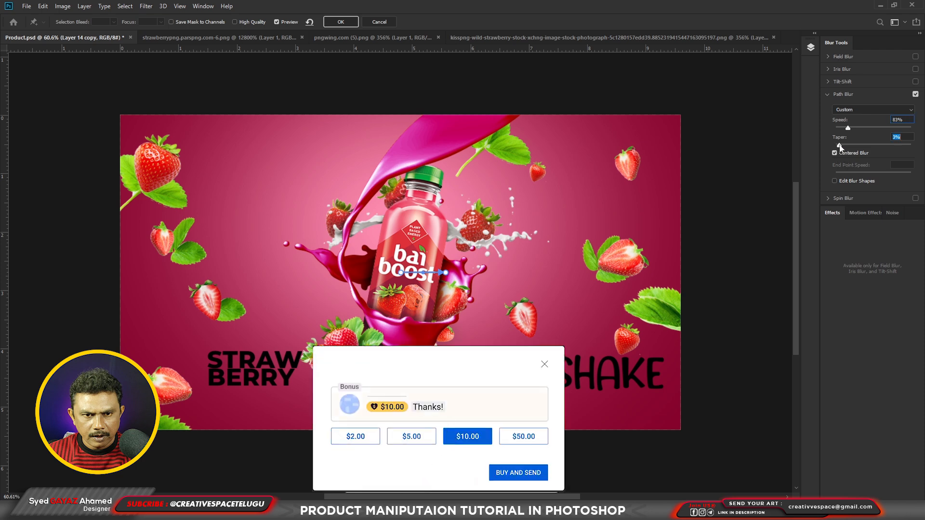
pyautogui.click(340, 22)
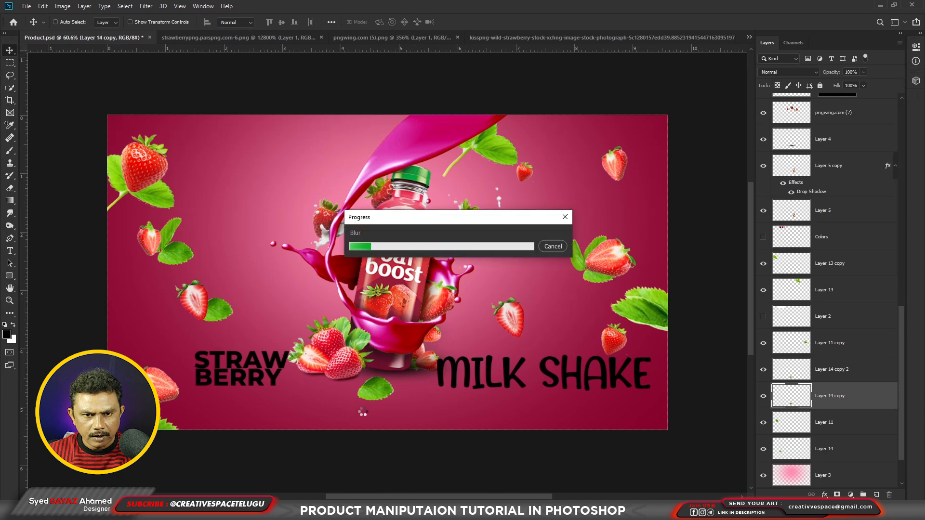
# Step: Duplicate the Layer 9 strawberry half, reapply the Path Blur to the copy and place it beneath the original layer
pyautogui.keyDown('ctrl'); pyautogui.click(177, 250); pyautogui.keyUp('ctrl')
pyautogui.keyDown('ctrl'); pyautogui.click(194, 301); pyautogui.keyUp('ctrl')
pyautogui.hotkey('ctrl', 'j')
pyautogui.click(140, 7)
pyautogui.click(157, 17)
pyautogui.hotkey('ctrl', '[')
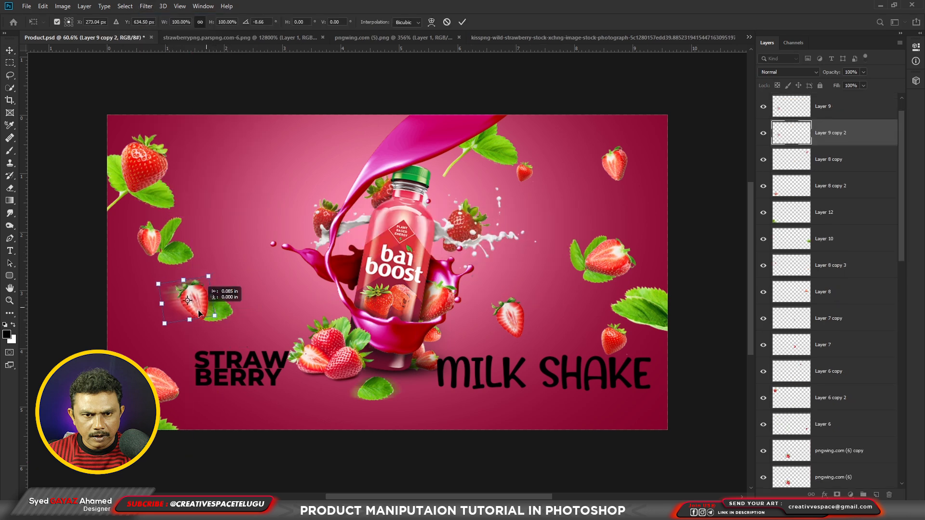
# Step: Add a drop shadow to the Layer 13 copy leaves behind the large upper-left strawberry
pyautogui.keyDown('ctrl'); pyautogui.click(164, 203); pyautogui.keyUp('ctrl')
pyautogui.keyDown('ctrl'); pyautogui.click(162, 203); pyautogui.keyUp('ctrl')
pyautogui.click(825, 494)
pyautogui.click(837, 491)
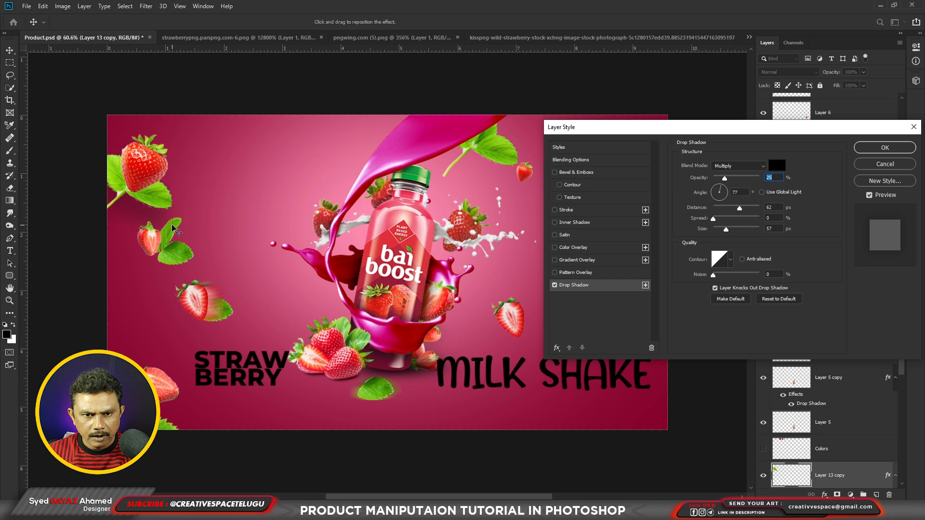
pyautogui.click(885, 148)
# Step: Duplicate the large upper-left strawberry, place the copy beneath it and apply a Path Blur at 146% speed
pyautogui.keyDown('ctrl'); pyautogui.click(146, 163); pyautogui.keyUp('ctrl')
pyautogui.hotkey('ctrl', 'j')
pyautogui.hotkey('ctrl', '[')
pyautogui.click(147, 6)
pyautogui.click(152, 17)
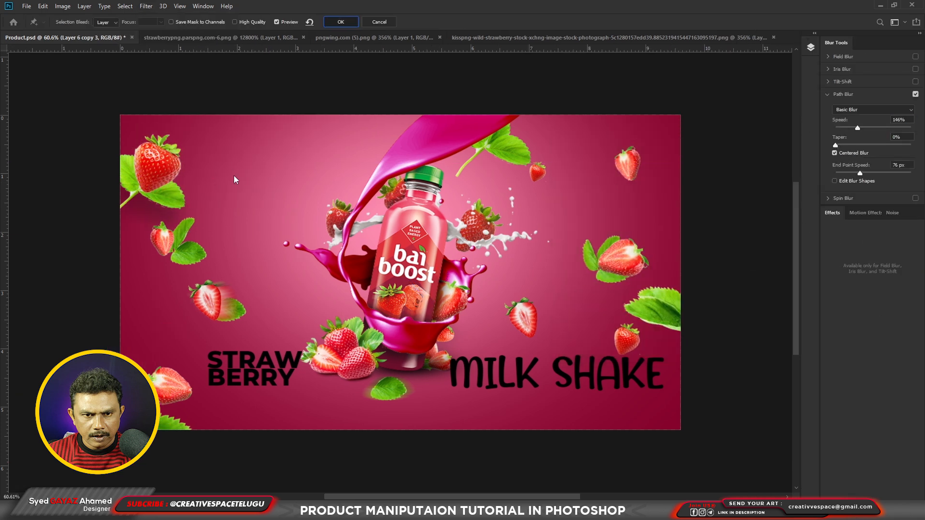
pyautogui.click(341, 22)
# Step: Move the Layer 13 leaves near the bottle cap slightly right and reapply the Path Blur to them
pyautogui.moveTo(496, 142); pyautogui.dragTo(513, 147)
pyautogui.click(146, 7)
pyautogui.click(152, 17)
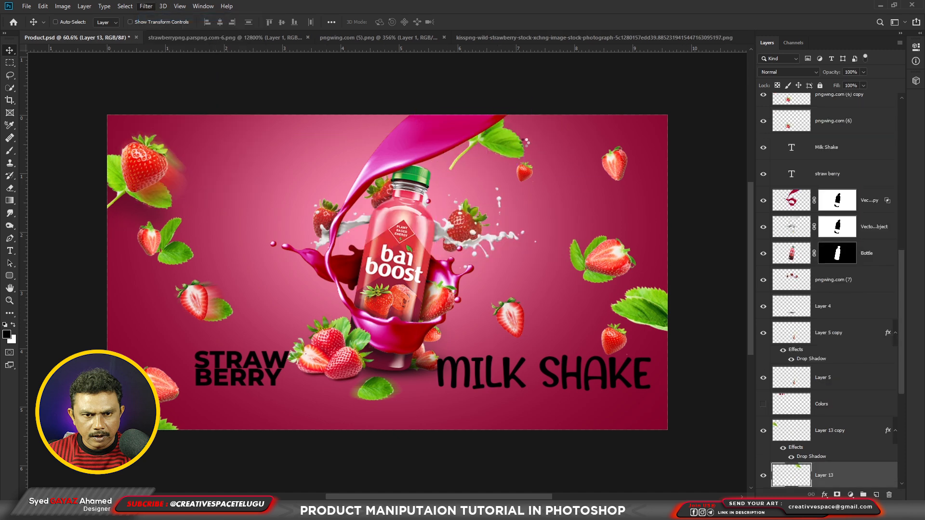
# Step: Duplicate the Layer 8 strawberry half, reapply the Path Blur to the lower layer and shift the blurred strawberry slightly left
pyautogui.keyDown('ctrl'); pyautogui.click(610, 260); pyautogui.keyUp('ctrl')
pyautogui.hotkey('ctrl', 'j')
pyautogui.click(836, 133)
pyautogui.click(146, 6)
pyautogui.click(155, 17)
pyautogui.moveTo(632, 268); pyautogui.dragTo(622, 275)
pyautogui.keyDown('ctrl'); pyautogui.click(610, 260); pyautogui.keyUp('ctrl')
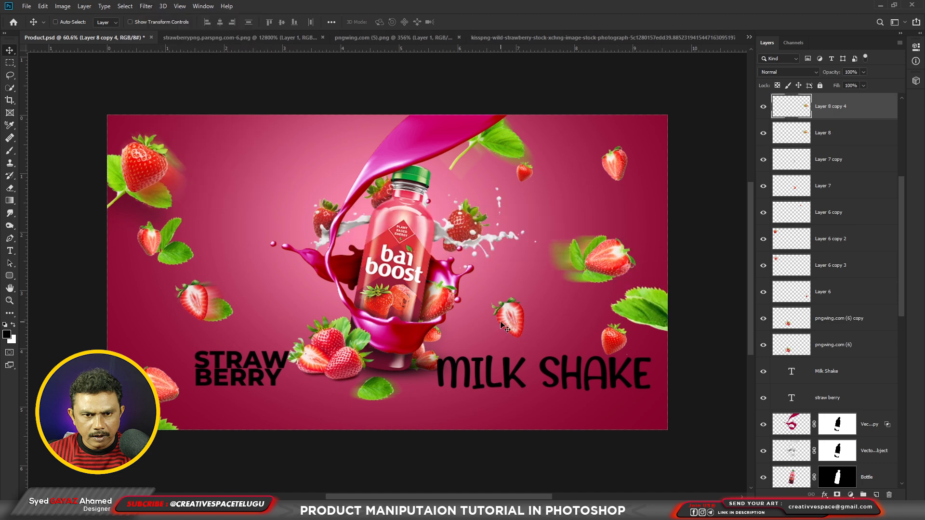
# Step: Add a drop shadow to the lower-left strawberry half with 54% opacity, 120° angle, 57 px distance and 51 px size
pyautogui.keyDown('ctrl'); pyautogui.click(509, 320); pyautogui.keyUp('ctrl')
pyautogui.keyDown('ctrl'); pyautogui.click(166, 385); pyautogui.keyUp('ctrl')
pyautogui.click(824, 495)
pyautogui.click(841, 489)
pyautogui.moveTo(724, 230); pyautogui.dragTo(719, 230)
pyautogui.moveTo(725, 178); pyautogui.dragTo(737, 178)
pyautogui.moveTo(719, 230); pyautogui.dragTo(724, 230)
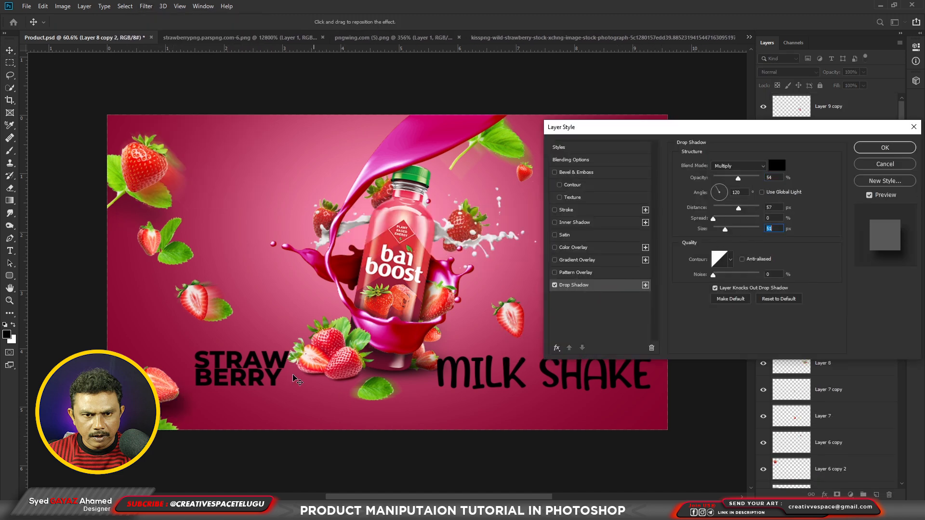
pyautogui.click(885, 148)
# Step: Add a drop shadow to the strawberry half between the bottle and the SHAKE text
pyautogui.keyDown('ctrl'); pyautogui.click(510, 320); pyautogui.keyUp('ctrl')
pyautogui.click(825, 495)
pyautogui.click(841, 488)
pyautogui.click(885, 147)
# Step: Add a drop shadow to the whole strawberry directly above the SHAKE text
pyautogui.keyDown('ctrl'); pyautogui.click(614, 340); pyautogui.keyUp('ctrl')
pyautogui.click(825, 495)
pyautogui.click(839, 491)
pyautogui.moveTo(818, 129); pyautogui.dragTo(758, 125)
pyautogui.click(824, 143)
# Step: Add a drop shadow to the strawberry half in the artwork's upper-right area with 54% opacity, 157° angle, 28 px distance and 51 px size
pyautogui.keyDown('ctrl'); pyautogui.click(615, 164); pyautogui.keyUp('ctrl')
pyautogui.click(825, 495)
pyautogui.click(840, 491)
pyautogui.moveTo(647, 121); pyautogui.dragTo(376, 243)
pyautogui.moveTo(409, 325); pyautogui.dragTo(398, 326)
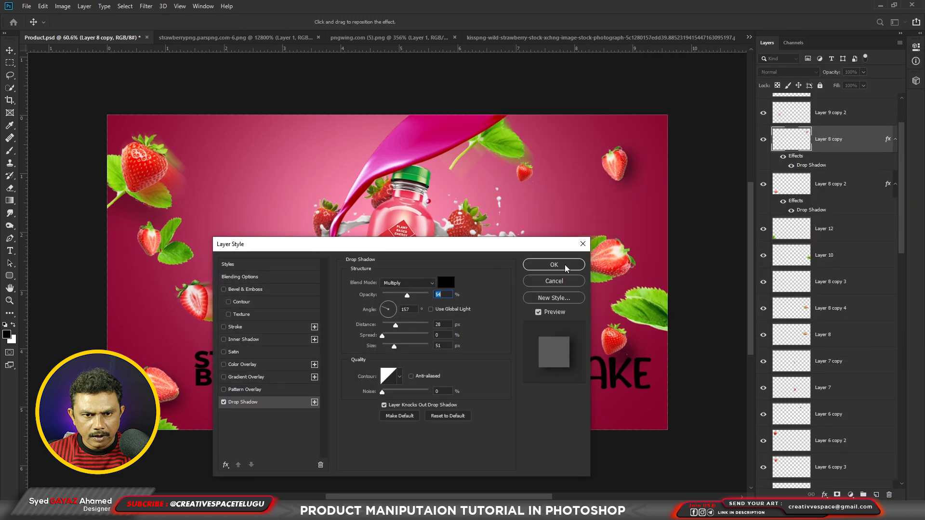
pyautogui.click(559, 266)
# Step: Shift the large green leaf at the artwork's lower right and the MILK SHAKE text slightly up and left
pyautogui.moveTo(657, 419); pyautogui.dragTo(641, 378)
pyautogui.moveTo(569, 373); pyautogui.dragTo(558, 354)
pyautogui.moveTo(187, 251)
pyautogui.mouseDown()
pyautogui.moveTo(191, 261)
pyautogui.moveTo(187, 254)
pyautogui.mouseUp()
# Step: Add drop shadows to the strawberry half at mid-left of the artwork and to the leaf beside it
pyautogui.keyDown('ctrl'); pyautogui.click(189, 293); pyautogui.keyUp('ctrl')
pyautogui.click(824, 495)
pyautogui.click(839, 490)
pyautogui.click(555, 265)
pyautogui.keyDown('ctrl'); pyautogui.click(226, 314); pyautogui.keyUp('ctrl')
pyautogui.click(826, 495)
pyautogui.click(848, 489)
pyautogui.click(658, 215)
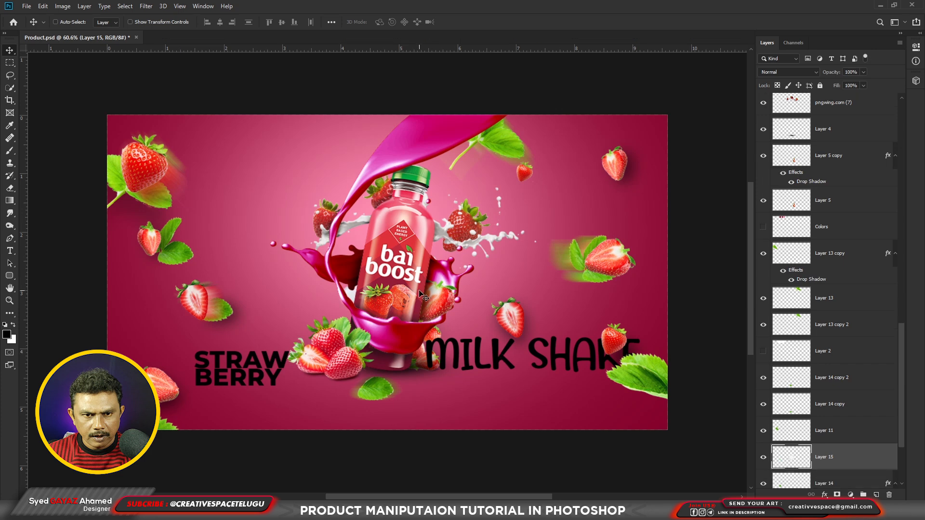
# Step: Position the white milk splash above the blurred strawberry right of the bottle and scale it to about 78%
pyautogui.moveTo(669, 218); pyautogui.dragTo(540, 208)
pyautogui.hotkey('ctrl', 't')
pyautogui.moveTo(613, 123); pyautogui.dragTo(601, 138)
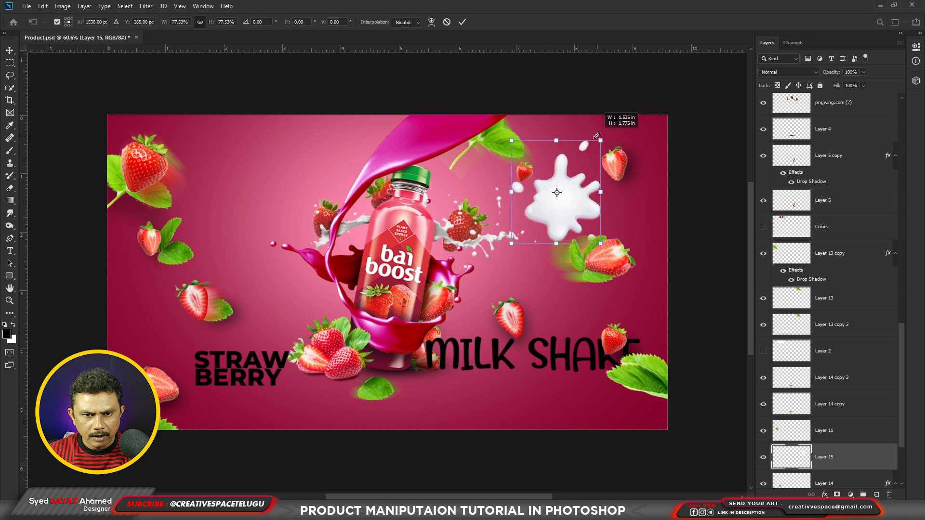
pyautogui.press('Return')
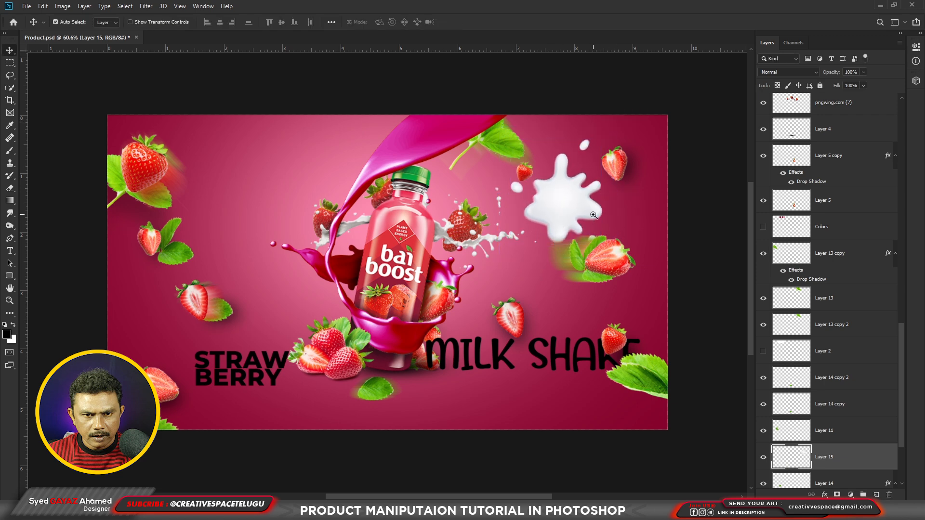
pyautogui.scroll(1, 594, 214)
pyautogui.moveTo(570, 216); pyautogui.dragTo(568, 216)
pyautogui.moveTo(568, 368); pyautogui.dragTo(577, 317)
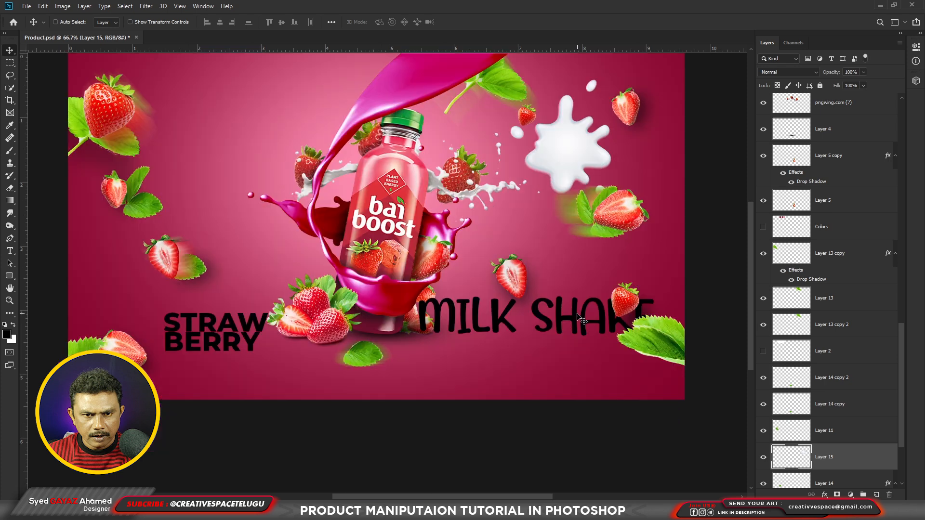
# Step: Place the blue 100% milk lettering on the milk splash and scale it down to fit inside
pyautogui.moveTo(491, 198); pyautogui.dragTo(519, 219)
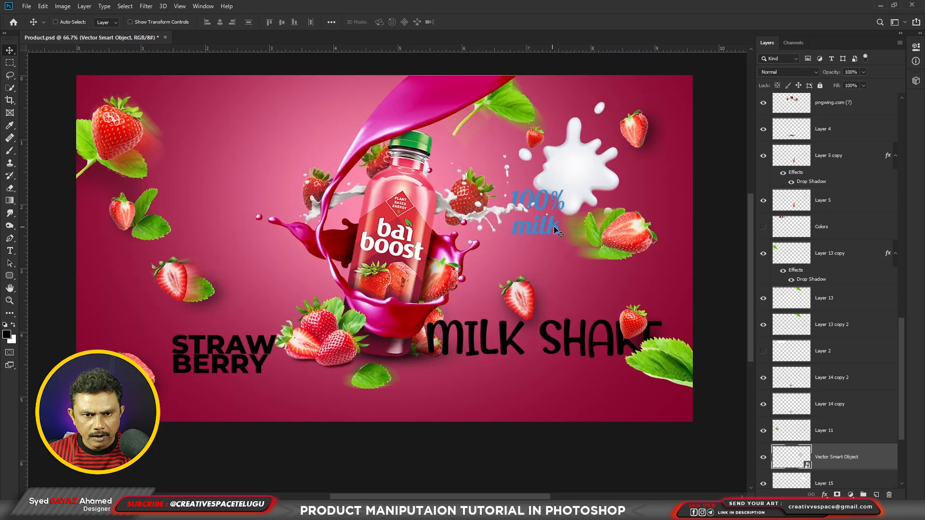
pyautogui.moveTo(555, 231); pyautogui.dragTo(594, 194)
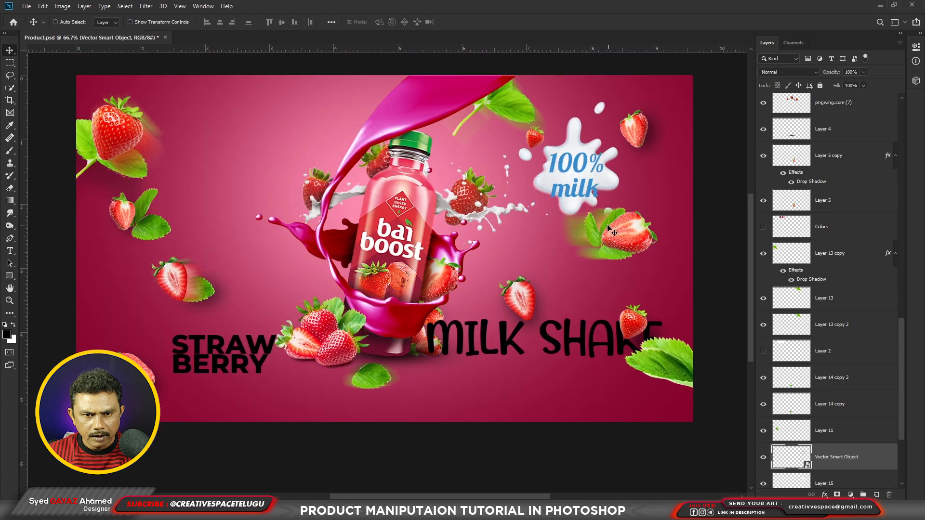
pyautogui.hotkey('ctrl', 't')
pyautogui.moveTo(606, 151); pyautogui.dragTo(595, 157)
pyautogui.press('Return')
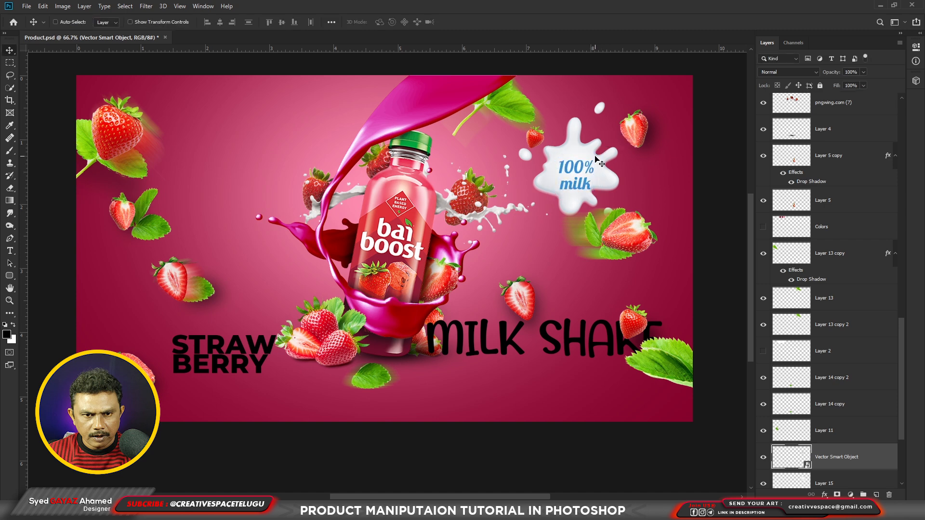
# Step: Nudge the 100% milk lettering slightly up and left to centre it on the splash
pyautogui.press('Up')
pyautogui.press('Up')
pyautogui.press('Up')
pyautogui.press('Up')
pyautogui.press('Up')
pyautogui.press('Up')
pyautogui.press('Up')
pyautogui.press('Up')
pyautogui.press('Up')
pyautogui.press('Left')
pyautogui.press('Left')
pyautogui.press('Left')
pyautogui.press('Left')
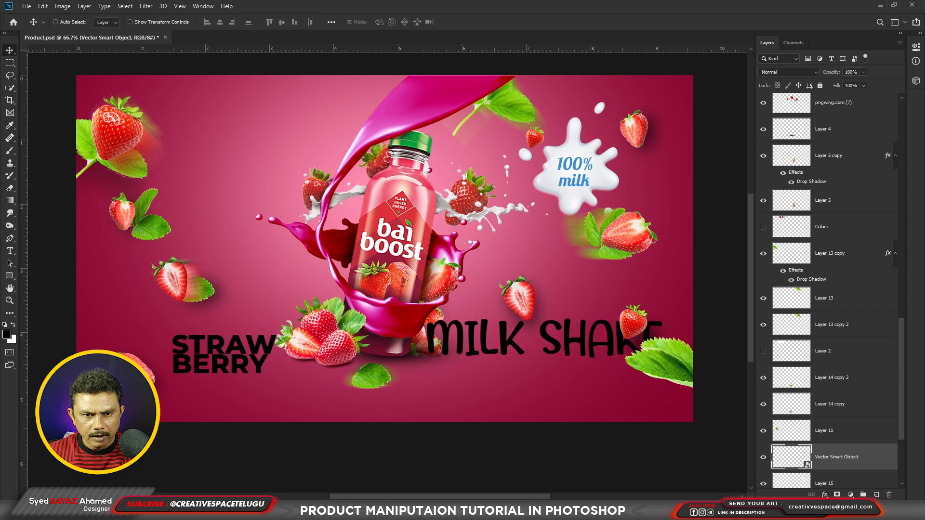
# Step: Fit the white milk drip into the artwork's upper-left corner, scaling it down and shifting it slightly left
pyautogui.moveTo(259, 134)
pyautogui.mouseDown()
pyautogui.moveTo(285, 140)
pyautogui.moveTo(266, 143)
pyautogui.mouseUp()
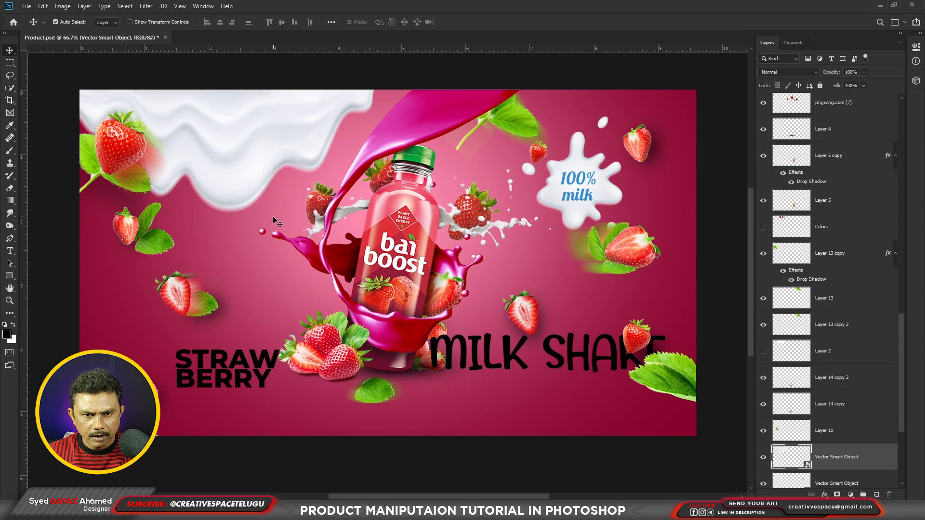
pyautogui.hotkey('ctrl', 't')
pyautogui.moveTo(374, 212); pyautogui.dragTo(330, 179)
pyautogui.press('Return')
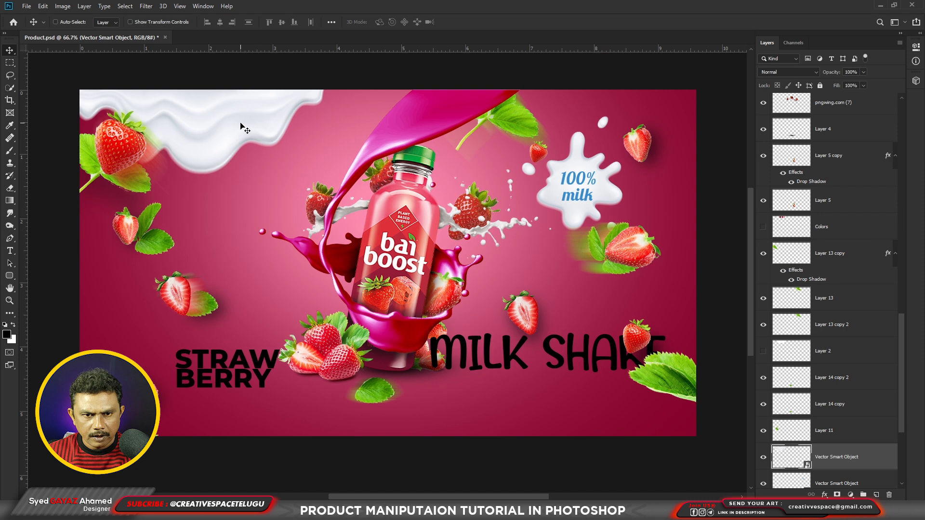
pyautogui.moveTo(239, 113); pyautogui.dragTo(235, 113)
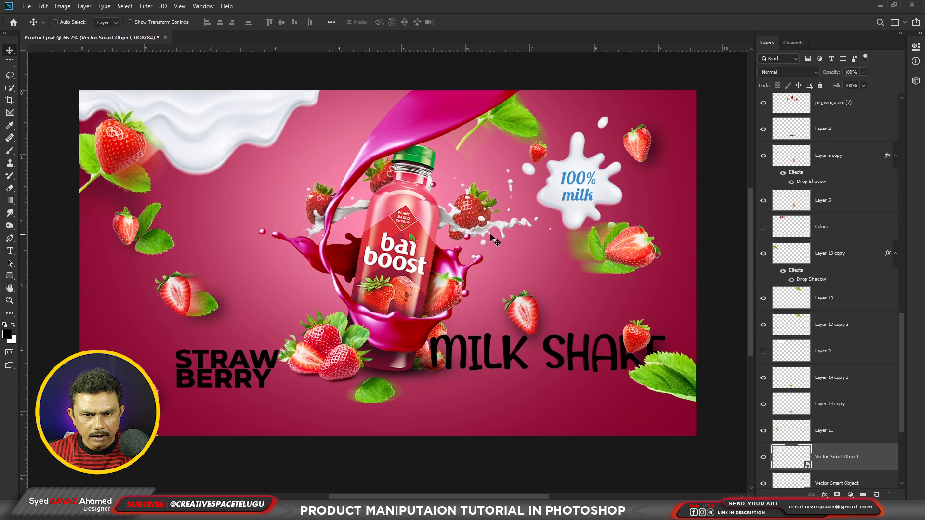
pyautogui.rightClick(670, 376)
pyautogui.click(685, 382)
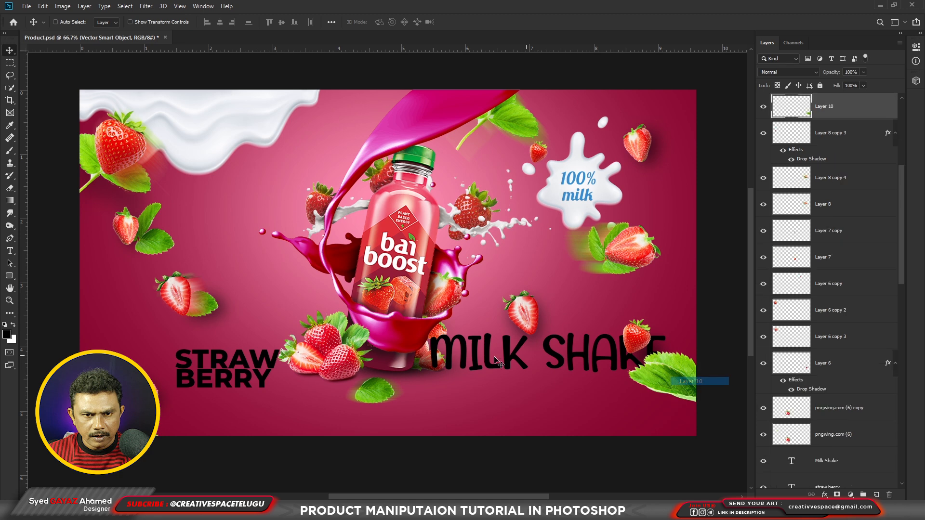
pyautogui.moveTo(529, 332); pyautogui.dragTo(539, 316)
pyautogui.hotkey('ctrl', 'z')
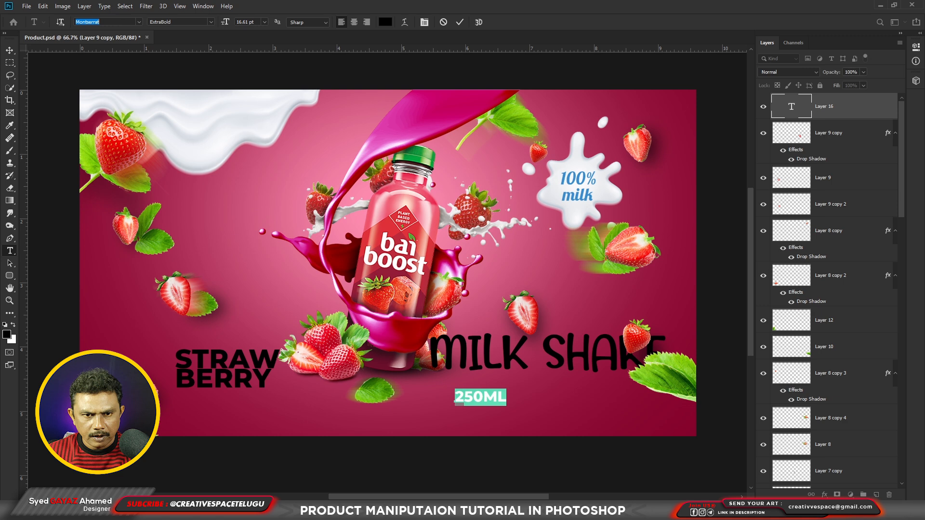
# Step: Set the 250ML text in a Bebas font, place it below MILK SHAKE and lower the MILK SHAKE text slightly
pyautogui.click(139, 22)
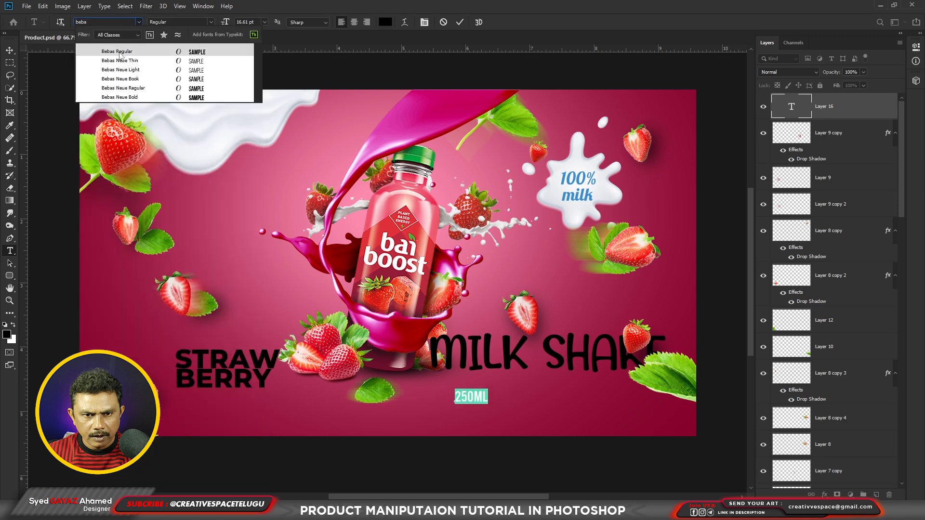
pyautogui.click(10, 50)
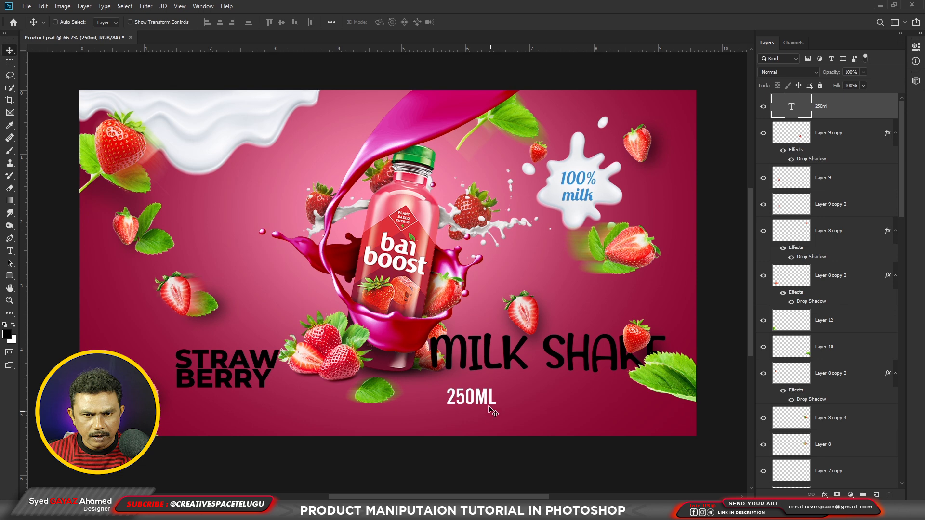
pyautogui.moveTo(496, 421); pyautogui.dragTo(559, 429)
pyautogui.moveTo(481, 354); pyautogui.dragTo(478, 360)
# Step: Move the STRAW BERRY text onto the milk drip in the upper-left corner and scale it down
pyautogui.moveTo(242, 364); pyautogui.dragTo(233, 130)
pyautogui.rightClick(204, 150)
pyautogui.click(209, 154)
pyautogui.hotkey('ctrl', 't')
pyautogui.moveTo(265, 98); pyautogui.dragTo(259, 99)
pyautogui.press('Return')
# Step: Adjust the line spacing of the STRAW BERRY text, nudge it left and fill it with black
pyautogui.doubleClick(241, 118)
pyautogui.hotkey('alt', 'Down')
pyautogui.hotkey('ctrl', 'Return')
pyautogui.moveTo(251, 152); pyautogui.dragTo(244, 151)
pyautogui.hotkey('ctrl', 'BackSpace')
pyautogui.hotkey('alt', 'BackSpace')
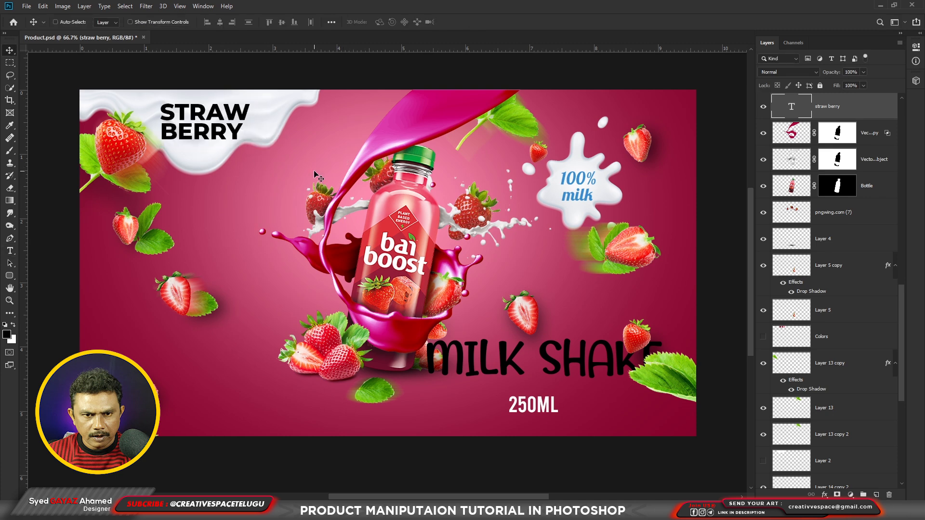
# Step: Duplicate the Milk Shake text, reduce the copy to the letter M and place it left of the bottle
pyautogui.rightClick(616, 371)
pyautogui.click(621, 373)
pyautogui.moveTo(621, 372); pyautogui.dragTo(430, 241)
pyautogui.press('t')
pyautogui.moveTo(354, 265); pyautogui.dragTo(554, 267)
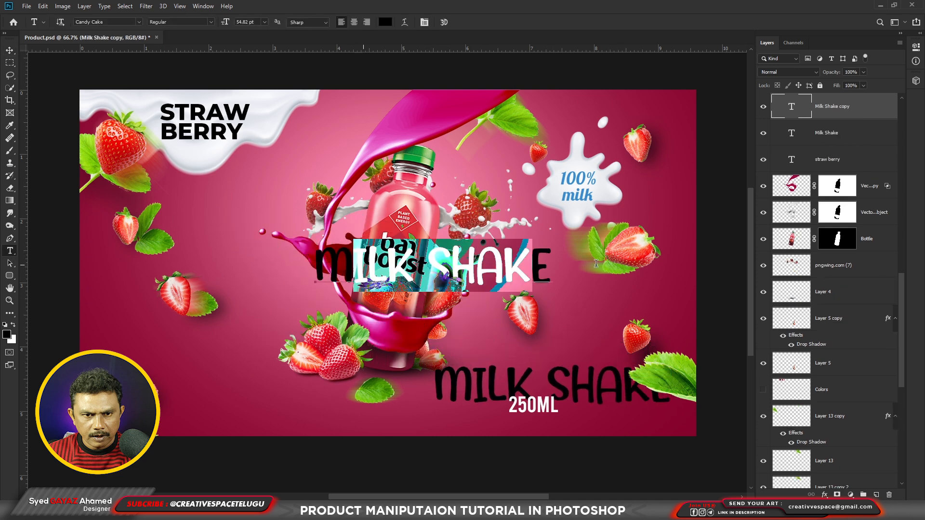
pyautogui.press('BackSpace')
pyautogui.hotkey('ctrl', 'Return')
pyautogui.press('v')
pyautogui.moveTo(433, 278); pyautogui.dragTo(379, 218)
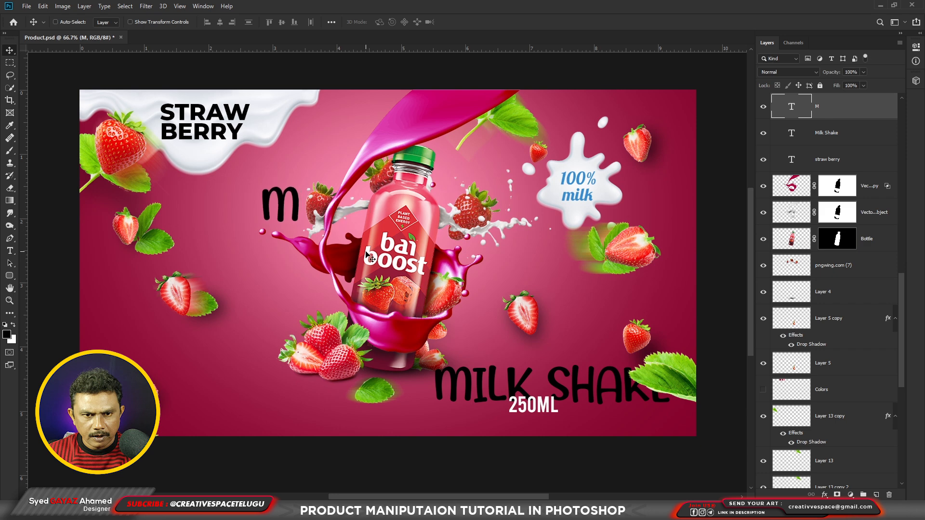
# Step: Make separate I, L and K letters from Milk Shake text copies and arrange them rising from the M towards the bottle cap
pyautogui.hotkey('alt', '[')
pyautogui.hotkey('ctrl', 'j')
pyautogui.moveTo(370, 259); pyautogui.dragTo(370, 217)
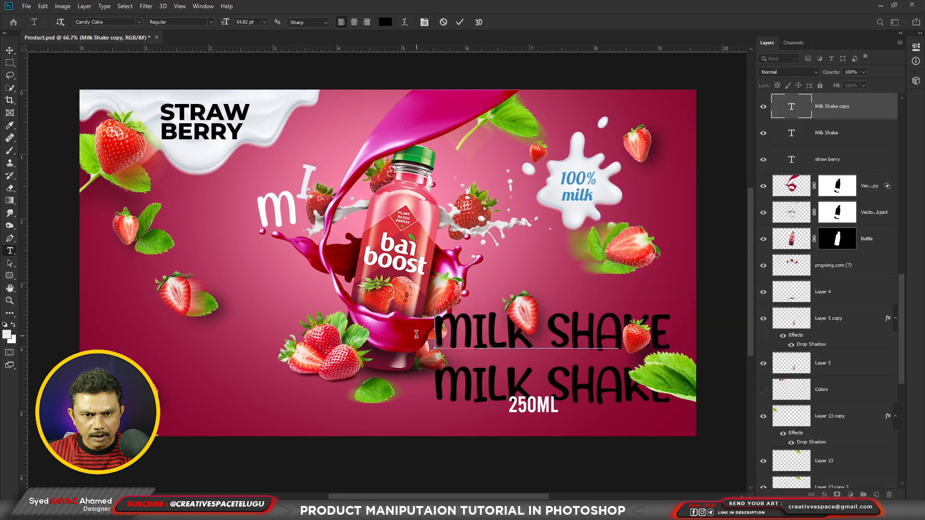
pyautogui.click(484, 341)
pyautogui.hotkey('ctrl', 'Return')
pyautogui.moveTo(458, 333); pyautogui.dragTo(458, 270)
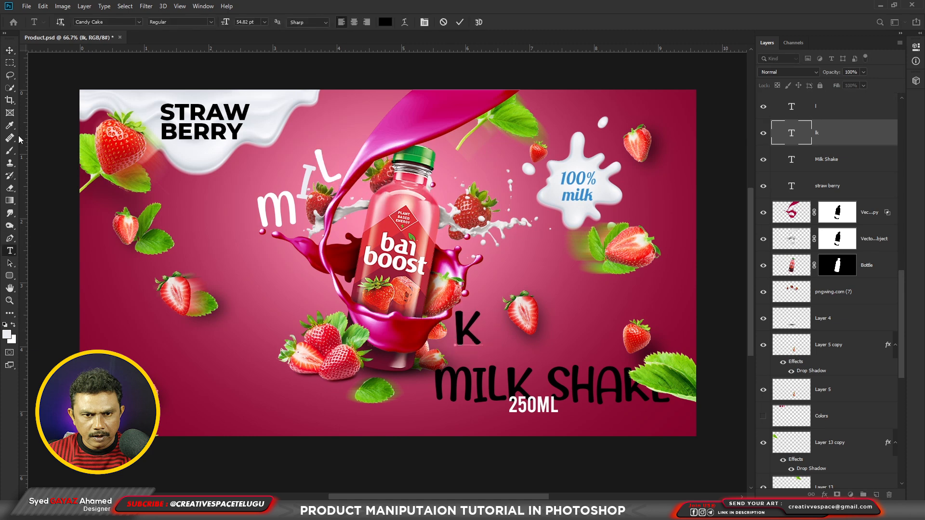
pyautogui.moveTo(458, 337); pyautogui.dragTo(338, 166)
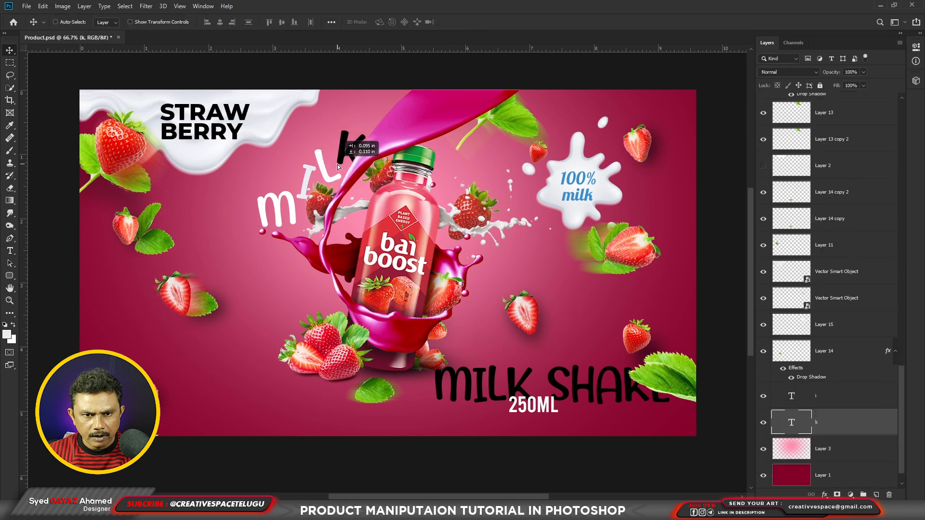
# Step: Arrange the separate white S, H, A and KE letters in a staggered SHAKE at the bottle's lower right
pyautogui.moveTo(406, 345); pyautogui.dragTo(496, 280)
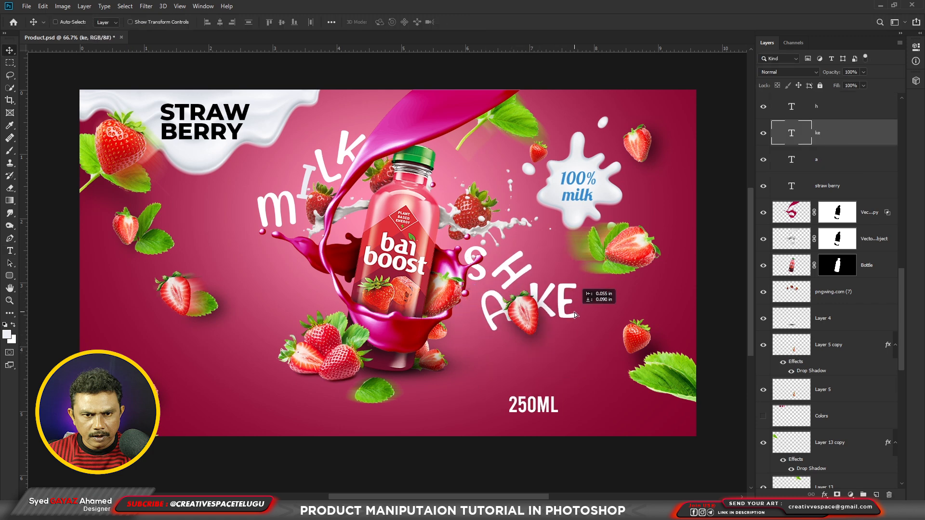
pyautogui.press('Return')
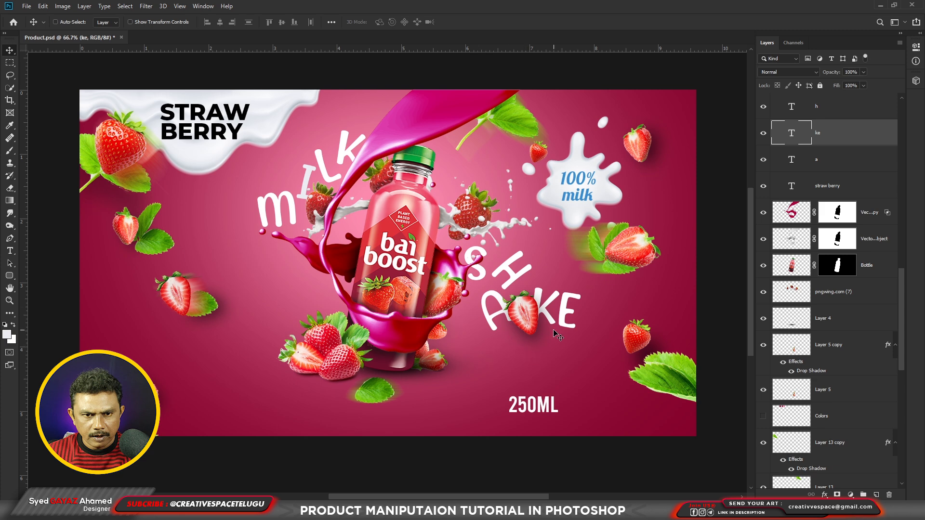
pyautogui.press('Return')
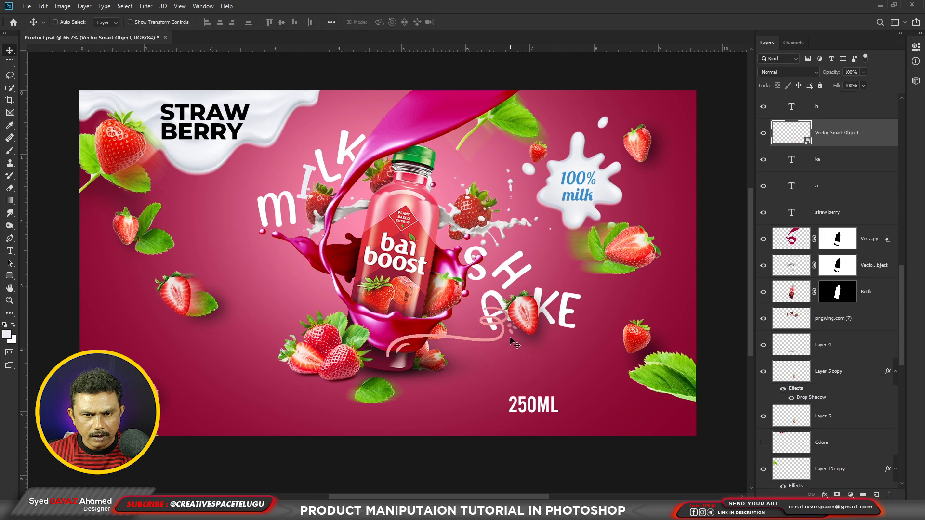
# Step: Place the swirl flourish beneath the SHAKE letters, rasterize its layer and turn it white
pyautogui.moveTo(509, 339); pyautogui.dragTo(554, 358)
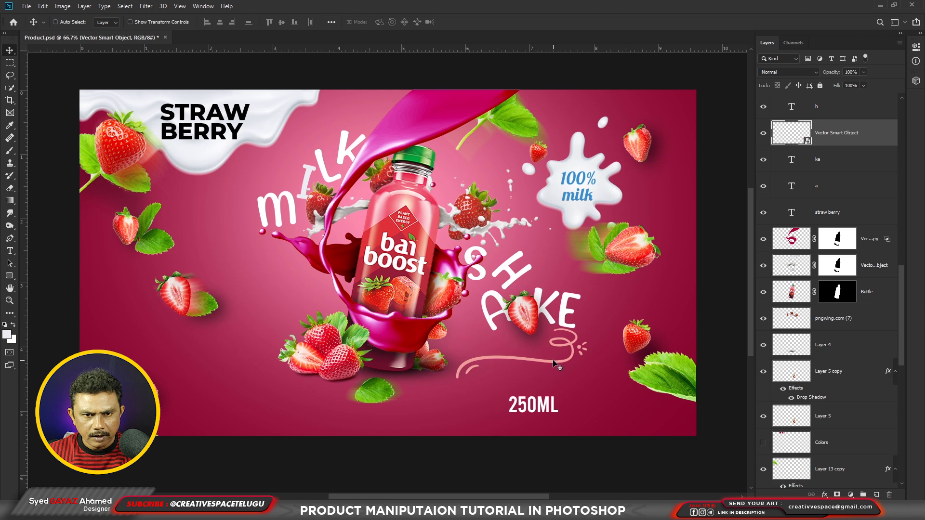
pyautogui.moveTo(557, 366); pyautogui.dragTo(583, 342)
pyautogui.rightClick(840, 132)
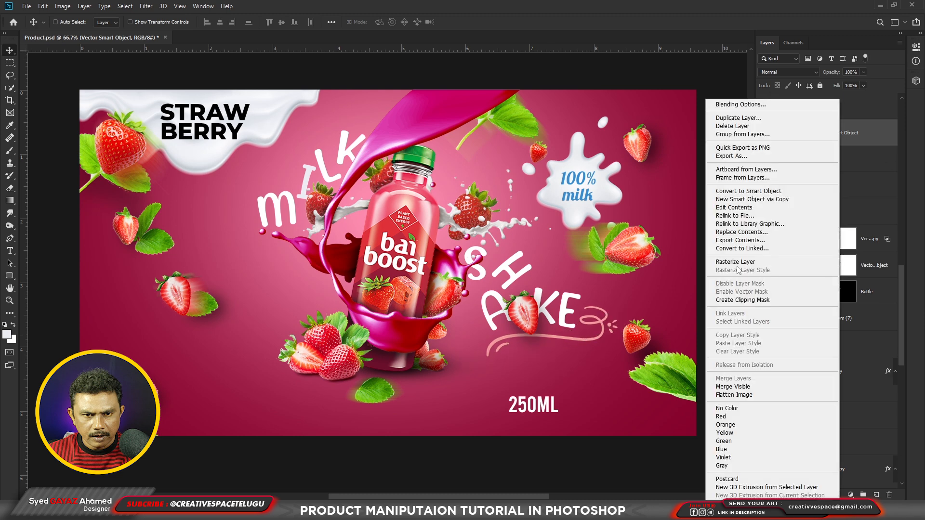
pyautogui.click(738, 263)
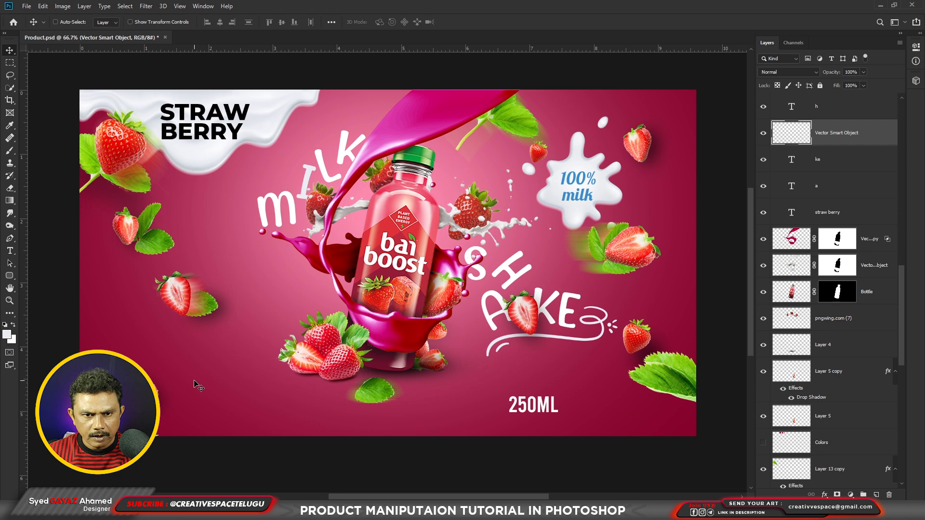
# Step: Paste further doodle strokes, rasterize them and arrange them in white around the SHAKE lettering
pyautogui.hotkey('ctrl', 'v')
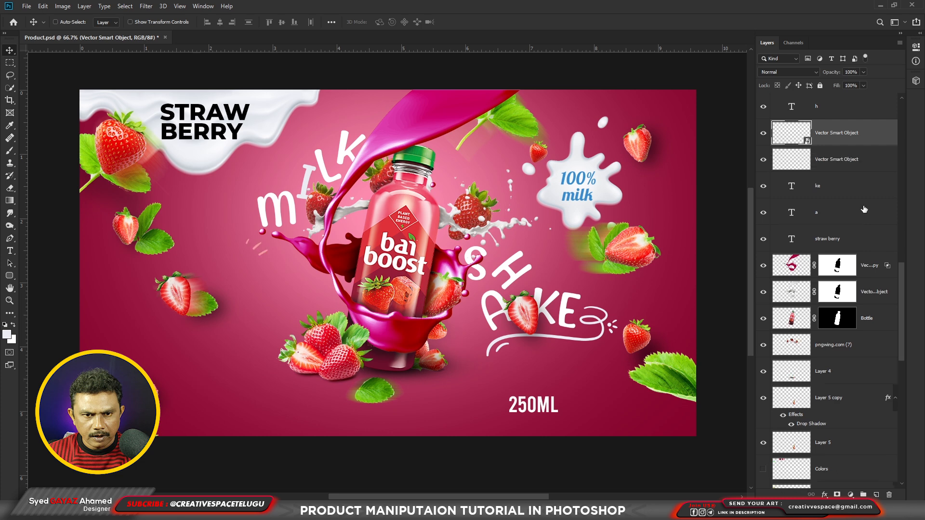
pyautogui.hotkey('ctrl', 'v')
pyautogui.rightClick(853, 133)
pyautogui.click(773, 263)
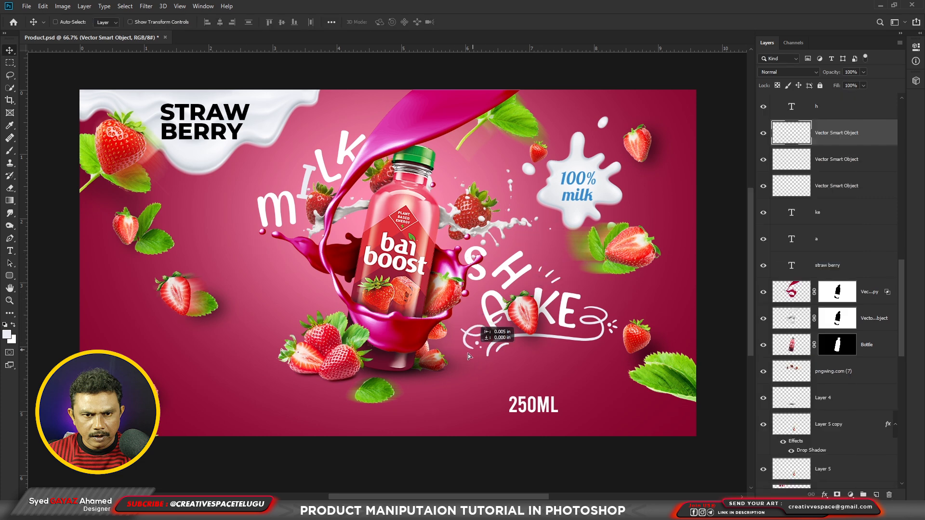
pyautogui.hotkey('ctrl', 'v')
pyautogui.moveTo(544, 249); pyautogui.dragTo(560, 242)
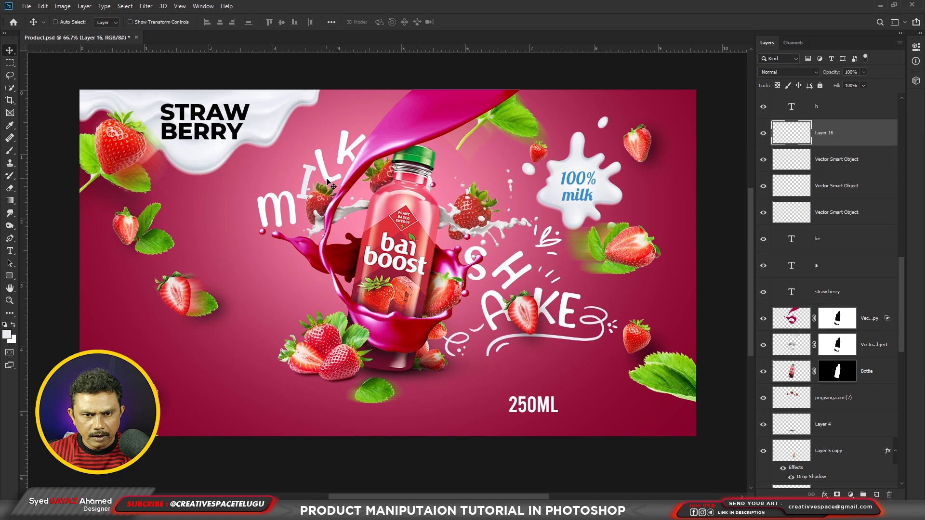
# Step: Rearrange the M, I, L and K letters further left in a staggered row beside the bottle
pyautogui.keyDown('ctrl'); pyautogui.click(303, 179); pyautogui.keyUp('ctrl')
pyautogui.keyDown('ctrl'); pyautogui.click(309, 182); pyautogui.keyUp('ctrl')
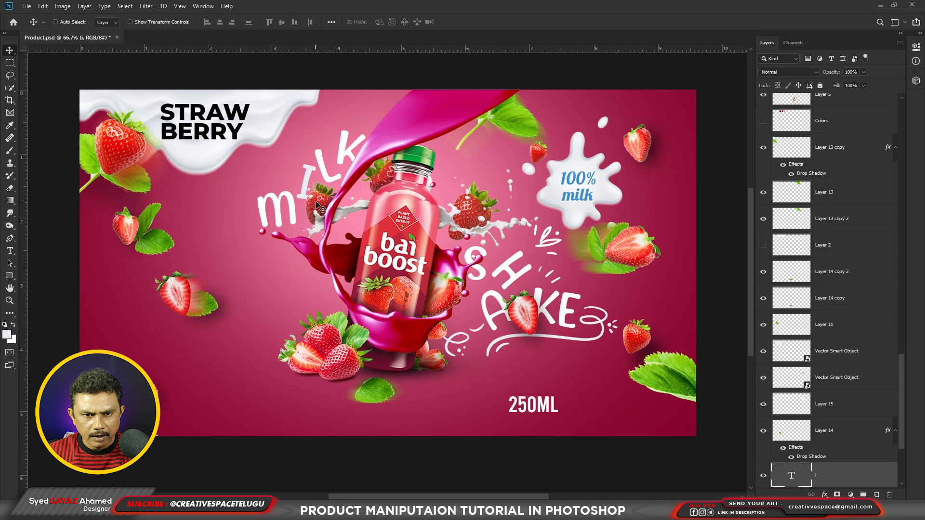
pyautogui.keyDown('ctrl'); pyautogui.moveTo(293, 206); pyautogui.dragTo(266, 184); pyautogui.keyUp('ctrl')
pyautogui.keyDown('ctrl'); pyautogui.moveTo(307, 185); pyautogui.dragTo(284, 209); pyautogui.keyUp('ctrl')
pyautogui.keyDown('ctrl'); pyautogui.moveTo(323, 178); pyautogui.dragTo(296, 192); pyautogui.keyUp('ctrl')
pyautogui.keyDown('ctrl'); pyautogui.click(285, 208); pyautogui.keyUp('ctrl')
pyautogui.keyDown('ctrl'); pyautogui.moveTo(341, 154); pyautogui.dragTo(326, 168); pyautogui.keyUp('ctrl')
# Step: Paste a flourish near the MILK letters, rasterize it, invert it to white and scale it down
pyautogui.hotkey('ctrl', 'v')
pyautogui.moveTo(417, 255); pyautogui.dragTo(287, 177)
pyautogui.rightClick(841, 369)
pyautogui.click(730, 262)
pyautogui.hotkey('ctrl', 'i')
pyautogui.hotkey('ctrl', 't')
pyautogui.moveTo(304, 126); pyautogui.dragTo(295, 135)
pyautogui.press('Return')
# Step: Paste a second flourish, invert it to white and place it under the M and I, moving the first one above the letters
pyautogui.hotkey('ctrl', 'v')
pyautogui.hotkey('ctrl', 'i')
pyautogui.moveTo(269, 284); pyautogui.dragTo(274, 245)
pyautogui.keyDown('ctrl'); pyautogui.moveTo(220, 176); pyautogui.dragTo(350, 94); pyautogui.keyUp('ctrl')
pyautogui.rightClick(218, 233)
pyautogui.click(248, 238)
pyautogui.moveTo(245, 253); pyautogui.dragTo(241, 241)
# Step: Flip the upper flourish, rotate it to about -53° and place it above the I and L of MILK
pyautogui.keyDown('ctrl'); pyautogui.moveTo(365, 138); pyautogui.dragTo(330, 146); pyautogui.keyUp('ctrl')
pyautogui.hotkey('ctrl', 't')
pyautogui.rightClick(329, 146)
pyautogui.click(360, 275)
pyautogui.moveTo(404, 162); pyautogui.dragTo(391, 82)
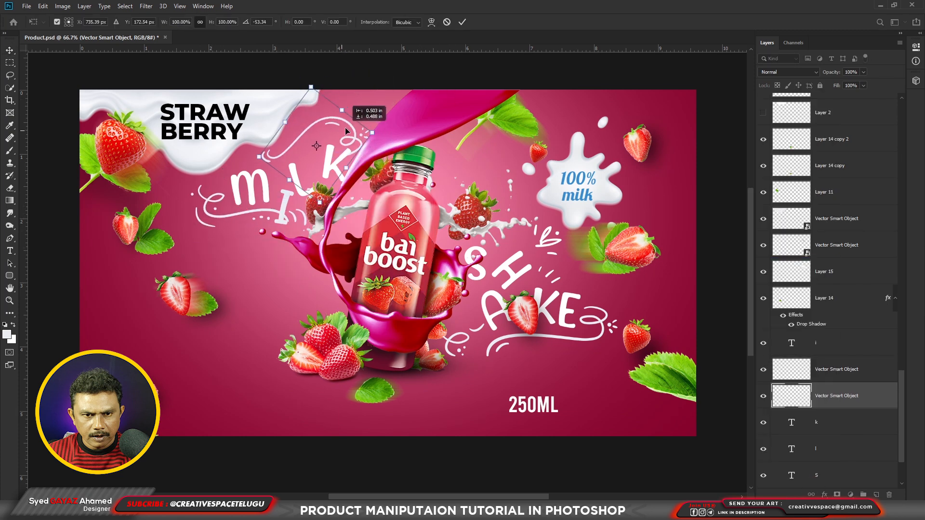
pyautogui.moveTo(348, 138); pyautogui.dragTo(301, 162)
pyautogui.press('Return')
# Step: Scale down the flourish above MILK and move the letter I slightly up
pyautogui.hotkey('ctrl', 't')
pyautogui.moveTo(220, 182); pyautogui.dragTo(247, 169)
pyautogui.keyDown('ctrl'); pyautogui.moveTo(281, 220); pyautogui.dragTo(279, 208); pyautogui.keyUp('ctrl')
# Step: Paste a heart, rasterize it, invert it to white and scatter copies around the MILK and SHAKE lettering
pyautogui.hotkey('ctrl', 'v')
pyautogui.rightClick(838, 343)
pyautogui.click(766, 262)
pyautogui.hotkey('ctrl', 'i')
pyautogui.keyDown('alt'); pyautogui.moveTo(332, 319); pyautogui.dragTo(499, 271); pyautogui.keyUp('alt')
pyautogui.keyDown('alt'); pyautogui.moveTo(499, 271); pyautogui.dragTo(471, 329); pyautogui.keyUp('alt')
pyautogui.keyDown('alt'); pyautogui.moveTo(470, 329); pyautogui.dragTo(293, 165); pyautogui.keyUp('alt')
# Step: Paste a black floral ornament, scale it down, rotate it and place it just after the STRAWBERRY title on the milk drip
pyautogui.hotkey('ctrl', 'v')
pyautogui.moveTo(322, 81); pyautogui.dragTo(286, 101)
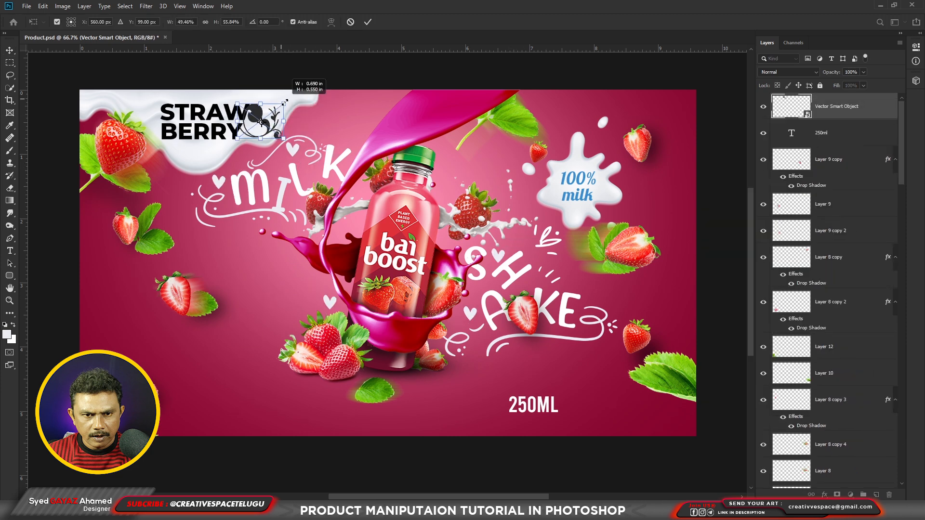
pyautogui.press('Return')
pyautogui.moveTo(244, 141); pyautogui.dragTo(255, 164)
pyautogui.hotkey('ctrl', 't')
pyautogui.moveTo(255, 133)
pyautogui.mouseDown()
pyautogui.moveTo(259, 117)
pyautogui.moveTo(257, 143)
pyautogui.mouseUp()
pyautogui.press('Return')
# Step: Paste a dashed leaf doodle, rasterize it, invert it to white and place it behind the splash beside the bottle
pyautogui.hotkey('ctrl', 'v')
pyautogui.press('Return')
pyautogui.rightClick(840, 106)
pyautogui.click(737, 263)
pyautogui.hotkey('ctrl', 'i')
pyautogui.hotkey('ctrl', 't')
pyautogui.moveTo(225, 319); pyautogui.dragTo(243, 313)
pyautogui.press('Return')
pyautogui.hotkey('ctrl', 'shift', '[')
pyautogui.hotkey('ctrl', ']')
pyautogui.hotkey('ctrl', ']')
# Step: Scale down the group of strawberries behind the bottle
pyautogui.keyDown('ctrl'); pyautogui.click(499, 237); pyautogui.keyUp('ctrl')
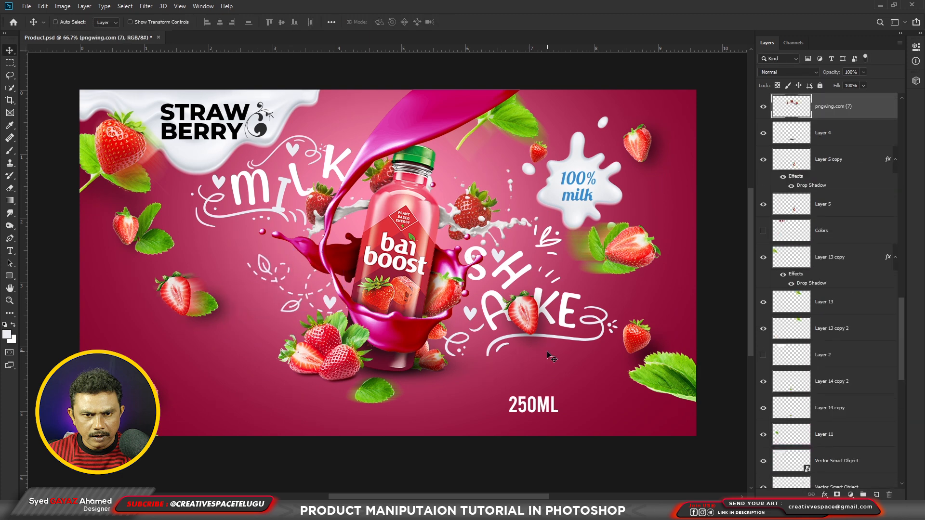
pyautogui.hotkey('ctrl', 't')
pyautogui.keyDown('alt'); pyautogui.moveTo(538, 156); pyautogui.dragTo(528, 152); pyautogui.keyUp('alt')
pyautogui.press('Return')
# Step: Scale down the strawberry cluster on the left of the bottle's base
pyautogui.keyDown('ctrl'); pyautogui.click(341, 359); pyautogui.keyUp('ctrl')
pyautogui.keyDown('ctrl'); pyautogui.keyDown('shift'); pyautogui.click(321, 335); pyautogui.keyUp('shift'); pyautogui.keyUp('ctrl')
pyautogui.hotkey('ctrl', 't')
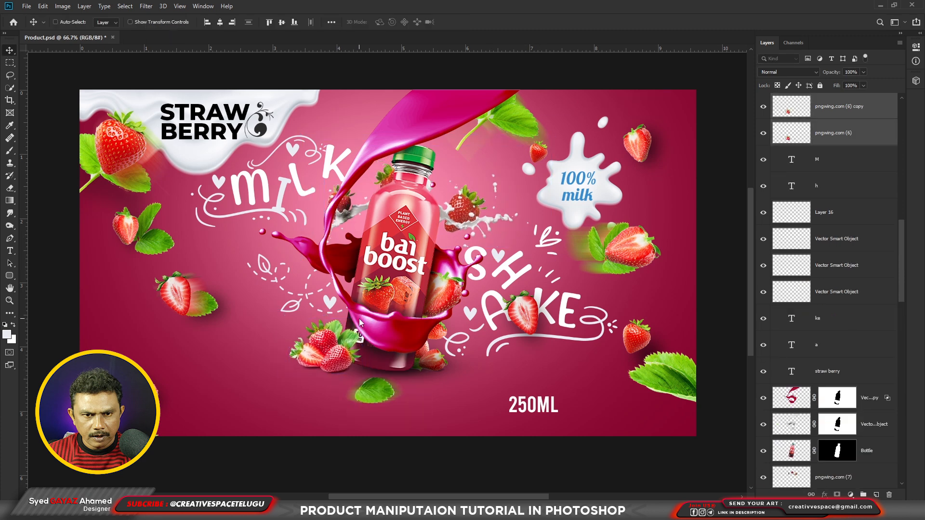
pyautogui.press('Return')
# Step: Scale down the strawberry pair on the right of the bottle's base and shift the strawberries behind the bottle slightly left
pyautogui.rightClick(441, 334)
pyautogui.keyDown('shift'); pyautogui.click(453, 348); pyautogui.keyUp('shift')
pyautogui.hotkey('ctrl', 't')
pyautogui.moveTo(449, 319); pyautogui.dragTo(442, 326)
pyautogui.press('Return')
pyautogui.keyDown('ctrl'); pyautogui.moveTo(468, 204); pyautogui.dragTo(458, 207); pyautogui.keyUp('ctrl')
# Step: Select the sliced strawberry with its leaf at the lower left and scale both down
pyautogui.keyDown('ctrl'); pyautogui.click(177, 293); pyautogui.keyUp('ctrl')
pyautogui.keyDown('ctrl'); pyautogui.keyDown('shift'); pyautogui.click(196, 279); pyautogui.keyUp('shift'); pyautogui.keyUp('ctrl')
pyautogui.moveTo(180, 294); pyautogui.dragTo(212, 276)
pyautogui.hotkey('ctrl', 'z')
pyautogui.keyDown('ctrl'); pyautogui.keyDown('shift'); pyautogui.click(205, 306); pyautogui.keyUp('shift'); pyautogui.keyUp('ctrl')
pyautogui.hotkey('ctrl', 't')
pyautogui.press('Return')
# Step: Scale down the green leaf below the bottle and move it left
pyautogui.keyDown('ctrl'); pyautogui.click(374, 389); pyautogui.keyUp('ctrl')
pyautogui.hotkey('ctrl', 't')
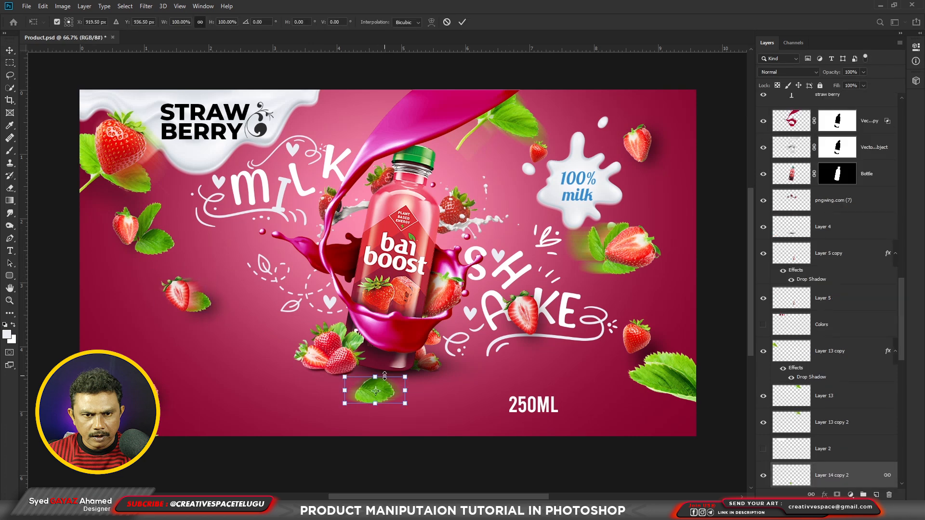
pyautogui.press('Return')
# Step: Scale down the small strawberry and its leaf below the milk drip on the left
pyautogui.keyDown('ctrl'); pyautogui.click(127, 229); pyautogui.keyUp('ctrl')
pyautogui.keyDown('ctrl'); pyautogui.keyDown('shift'); pyautogui.click(153, 241); pyautogui.keyUp('shift'); pyautogui.keyUp('ctrl')
pyautogui.hotkey('ctrl', 't')
pyautogui.keyDown('alt'); pyautogui.moveTo(176, 202); pyautogui.dragTo(164, 211); pyautogui.keyUp('alt')
pyautogui.press('Return')
# Step: Shrink the blurred strawberry on the right and spread the right-side strawberries and the corner leaf outward toward the canvas edges
pyautogui.keyDown('ctrl'); pyautogui.click(631, 248); pyautogui.keyUp('ctrl')
pyautogui.keyDown('ctrl'); pyautogui.keyDown('shift'); pyautogui.click(599, 246); pyautogui.keyUp('shift'); pyautogui.keyUp('ctrl')
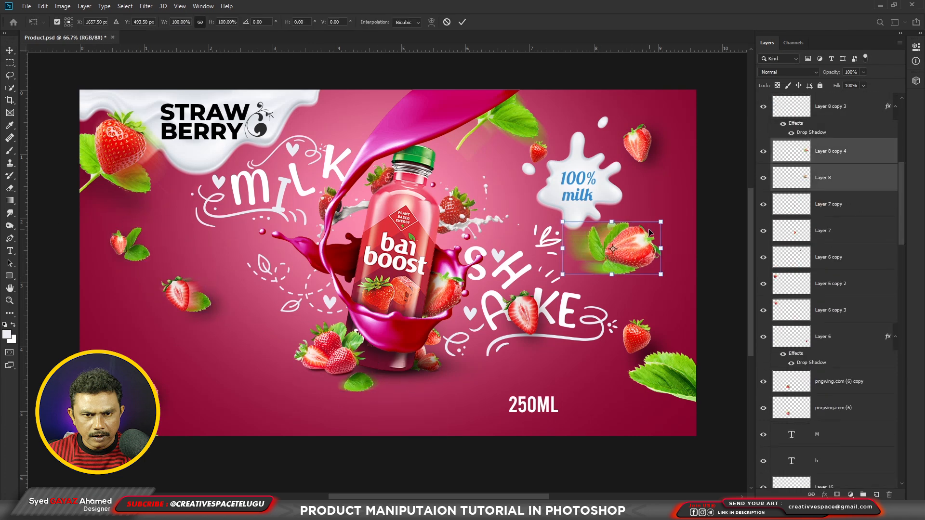
pyautogui.hotkey('ctrl', 't')
pyautogui.keyDown('ctrl'); pyautogui.moveTo(663, 376); pyautogui.dragTo(662, 411); pyautogui.keyUp('ctrl')
pyautogui.keyDown('ctrl'); pyautogui.moveTo(632, 334); pyautogui.dragTo(638, 340); pyautogui.keyUp('ctrl')
pyautogui.keyDown('ctrl'); pyautogui.click(637, 274); pyautogui.keyUp('ctrl')
pyautogui.keyDown('ctrl'); pyautogui.keyDown('shift'); pyautogui.click(611, 277); pyautogui.keyUp('shift'); pyautogui.keyUp('ctrl')
pyautogui.moveTo(611, 277); pyautogui.dragTo(640, 278)
pyautogui.keyDown('ctrl'); pyautogui.moveTo(637, 144); pyautogui.dragTo(661, 126); pyautogui.keyUp('ctrl')
pyautogui.keyDown('ctrl'); pyautogui.moveTo(540, 153); pyautogui.dragTo(544, 152); pyautogui.keyUp('ctrl')
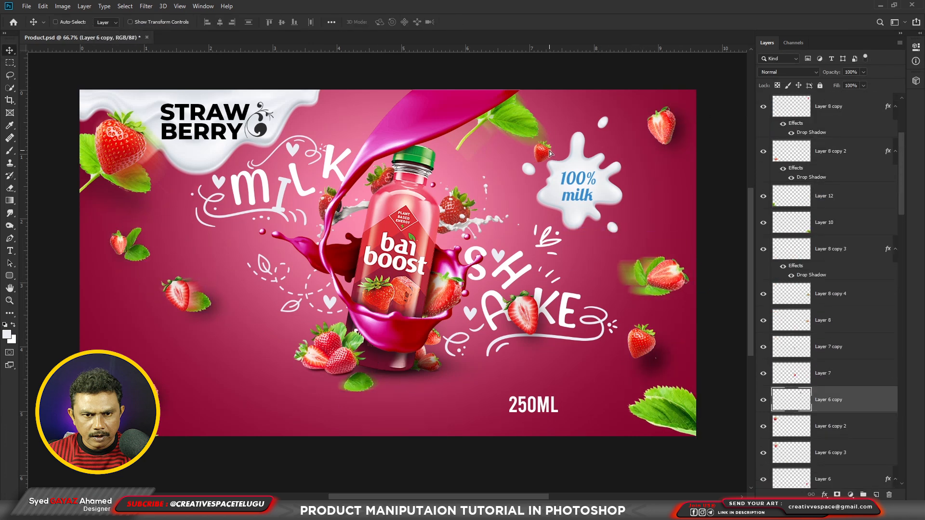
# Step: Scale down the leaf and its blurred copy above the milk splash and move them partly off the top edge
pyautogui.keyDown('ctrl'); pyautogui.click(518, 120); pyautogui.keyUp('ctrl')
pyautogui.keyDown('ctrl'); pyautogui.keyDown('shift'); pyautogui.click(540, 139); pyautogui.keyUp('shift'); pyautogui.keyUp('ctrl')
pyautogui.hotkey('ctrl', 't')
pyautogui.keyDown('alt'); pyautogui.moveTo(549, 68); pyautogui.dragTo(535, 76); pyautogui.keyUp('alt')
pyautogui.moveTo(513, 113); pyautogui.dragTo(545, 82)
pyautogui.press('Return')
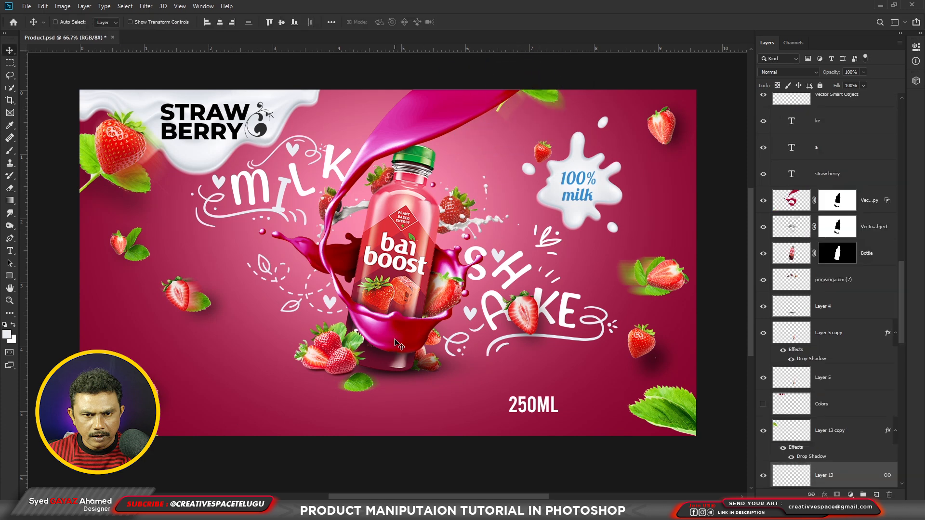
# Step: Select all the MILK SHAKE letter layers, duplicate them and merge the copies into one layer
pyautogui.rightClick(268, 183)
pyautogui.click(290, 189)
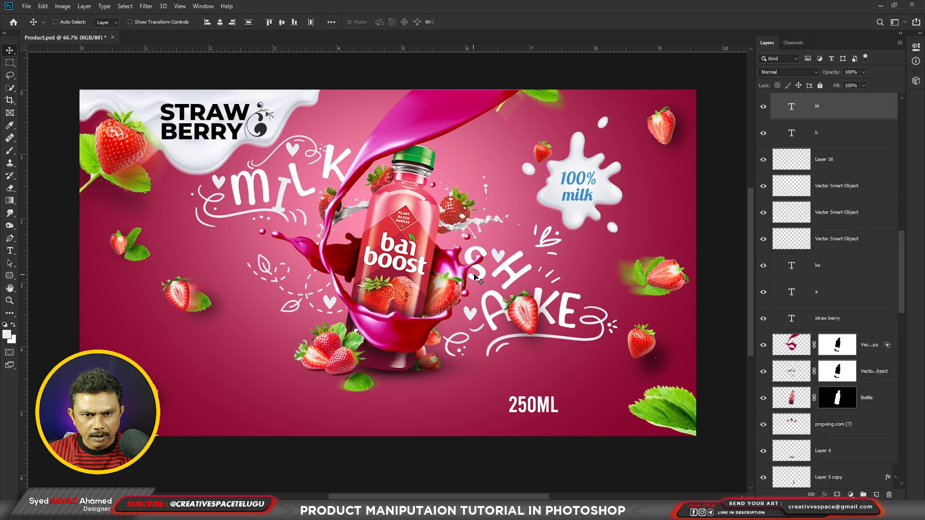
pyautogui.keyDown('ctrl'); pyautogui.keyDown('shift'); pyautogui.click(508, 272); pyautogui.keyUp('shift'); pyautogui.keyUp('ctrl')
pyautogui.keyDown('ctrl'); pyautogui.keyDown('shift'); pyautogui.click(554, 306); pyautogui.keyUp('shift'); pyautogui.keyUp('ctrl')
pyautogui.keyDown('ctrl'); pyautogui.keyDown('shift'); pyautogui.click(566, 319); pyautogui.keyUp('shift'); pyautogui.keyUp('ctrl')
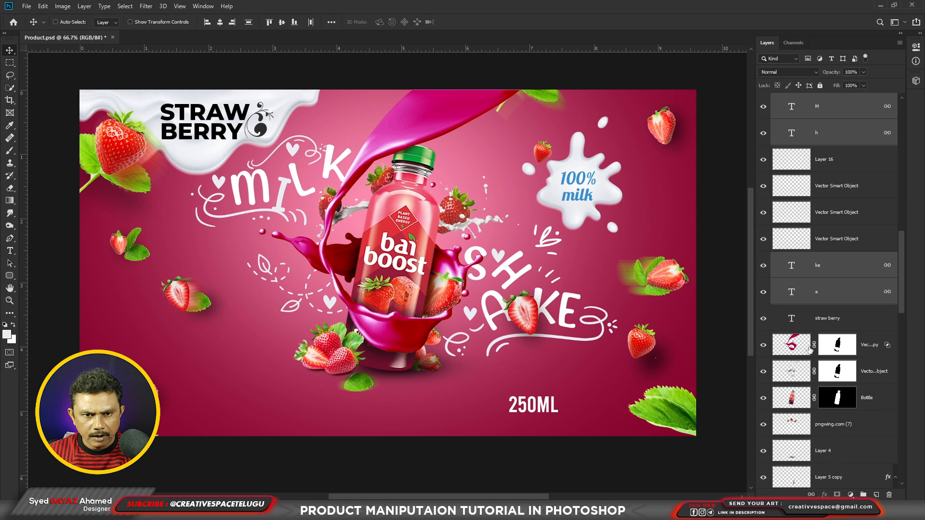
pyautogui.hotkey('ctrl', 'j')
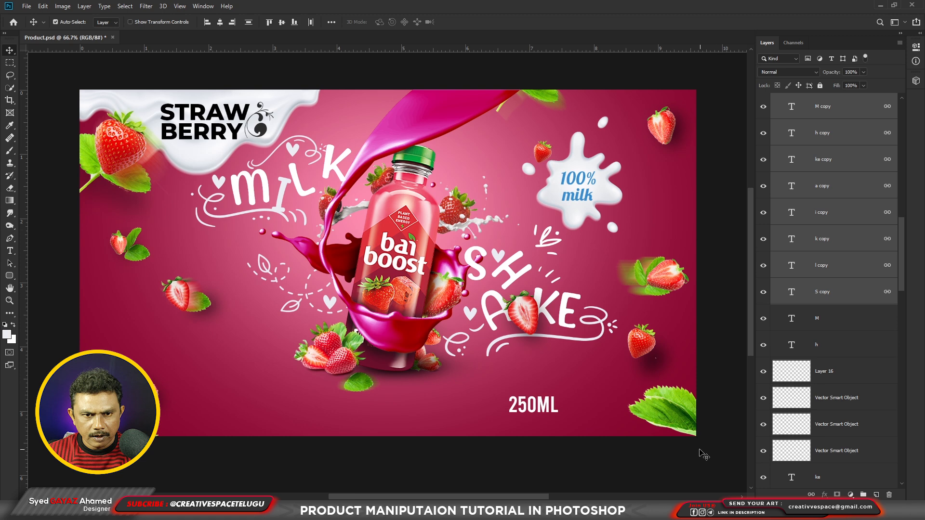
pyautogui.hotkey('ctrl', 'e')
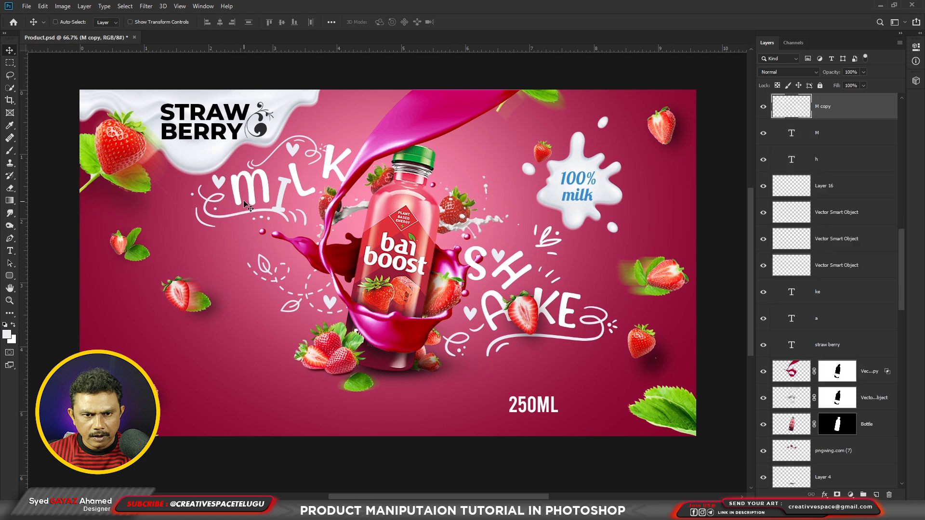
# Step: Select the linked original letter layers and start hiding them, including the I and L of MILK
pyautogui.click(835, 138)
pyautogui.rightClick(864, 134)
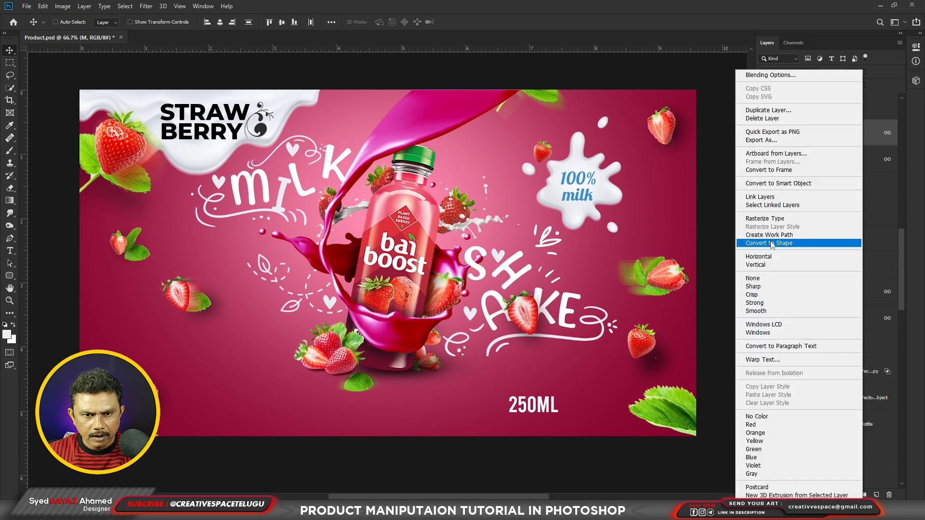
pyautogui.click(780, 206)
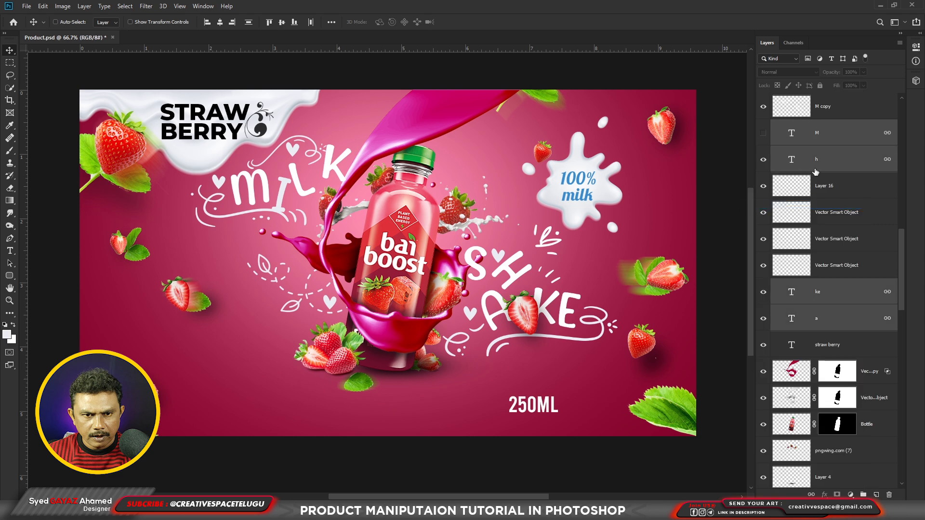
pyautogui.rightClick(278, 201)
pyautogui.click(297, 207)
pyautogui.click(763, 422)
pyautogui.rightClick(280, 197)
pyautogui.click(296, 204)
pyautogui.rightClick(302, 175)
pyautogui.click(312, 180)
pyautogui.click(763, 370)
# Step: Check that the merged lettering moves as one, undo the move, and hide the remaining original S and K letters
pyautogui.moveTo(250, 188); pyautogui.dragTo(226, 235)
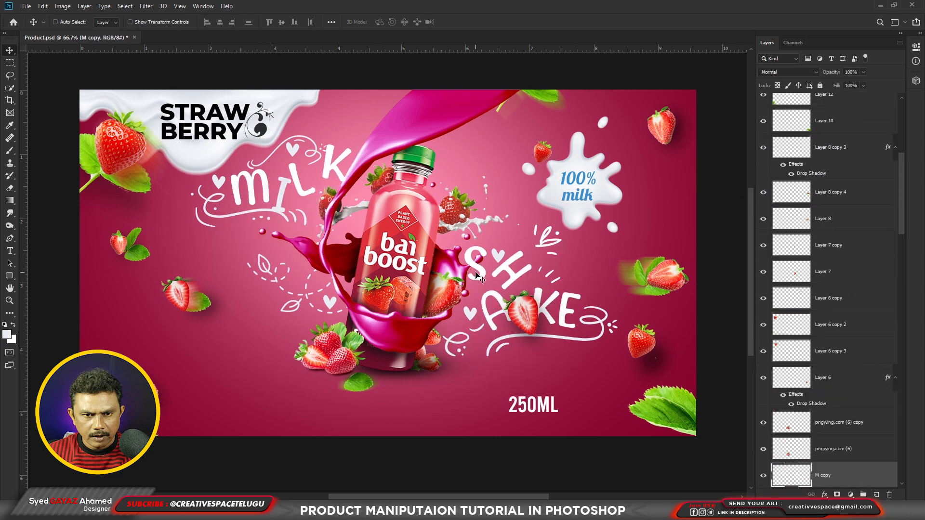
pyautogui.hotkey('ctrl', 'z')
pyautogui.rightClick(476, 264)
pyautogui.click(488, 271)
pyautogui.click(763, 475)
pyautogui.rightClick(335, 166)
pyautogui.click(347, 172)
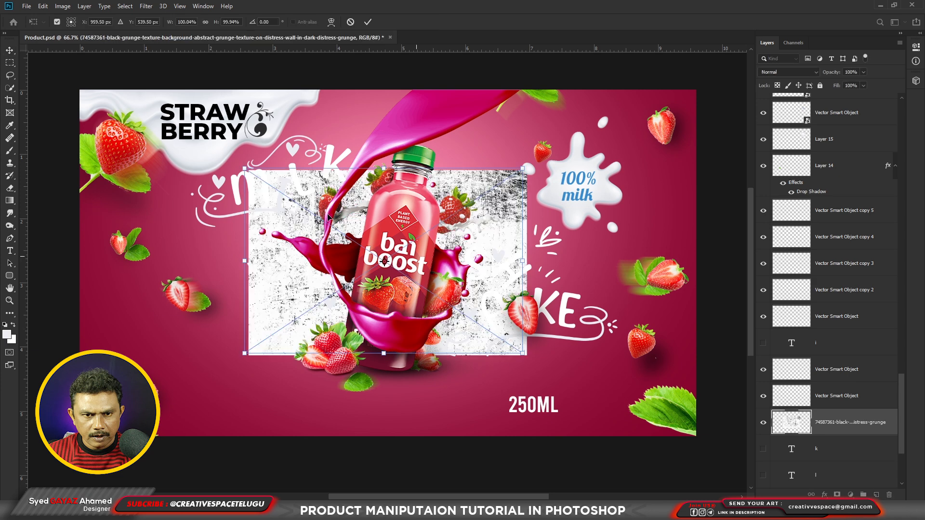
# Step: Place the black grunge texture image over the MILK lettering
pyautogui.moveTo(410, 253); pyautogui.dragTo(311, 203)
pyautogui.press('Return')
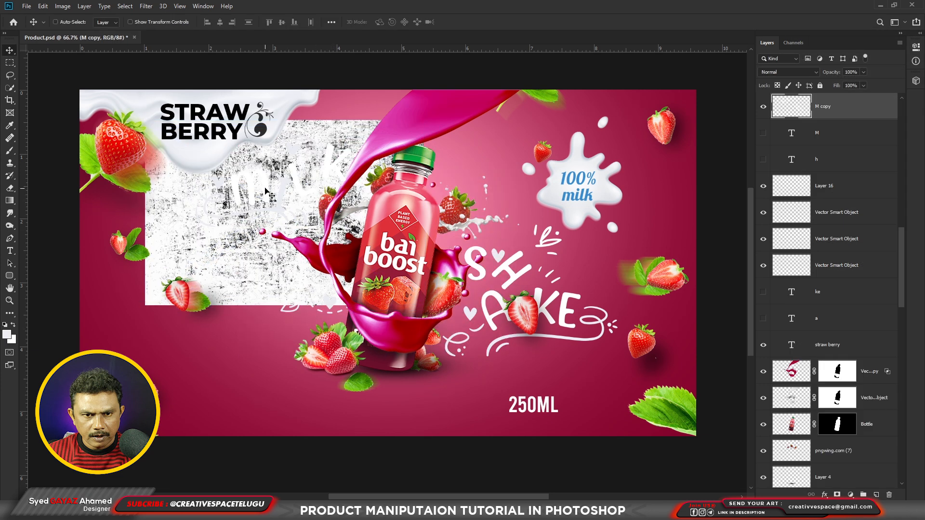
pyautogui.moveTo(270, 194); pyautogui.dragTo(290, 240)
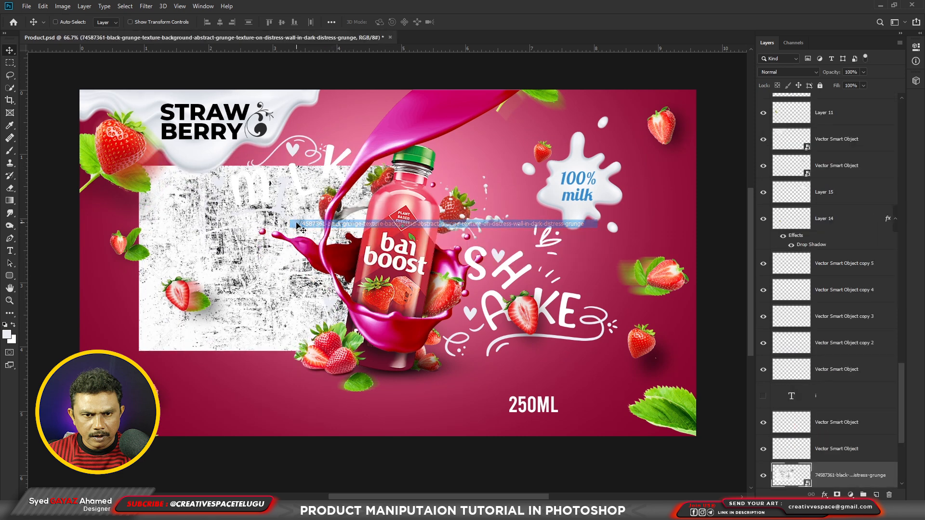
pyautogui.moveTo(296, 225); pyautogui.dragTo(296, 211)
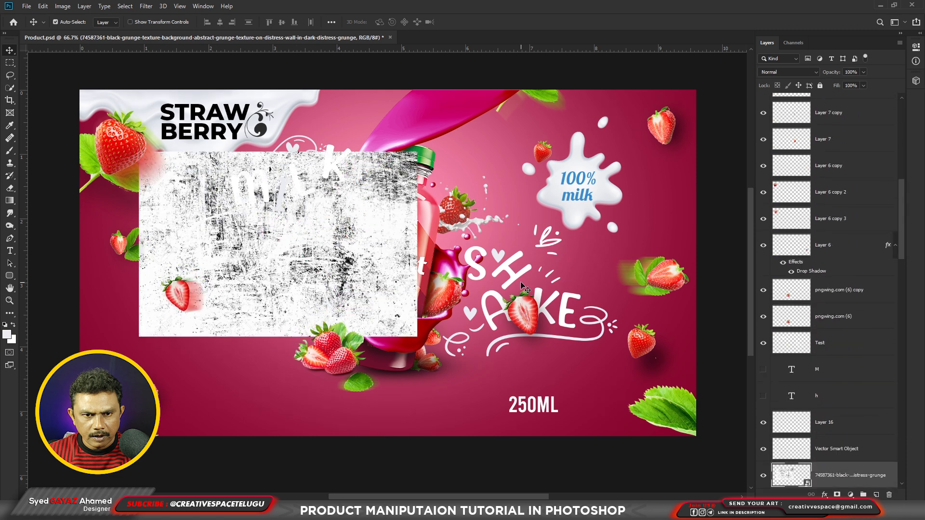
# Step: Bring the grunge texture directly above the merged lettering layer and clip it to the letters
pyautogui.hotkey('ctrl', ']')
pyautogui.hotkey('ctrl', ']')
pyautogui.hotkey('ctrl', ']')
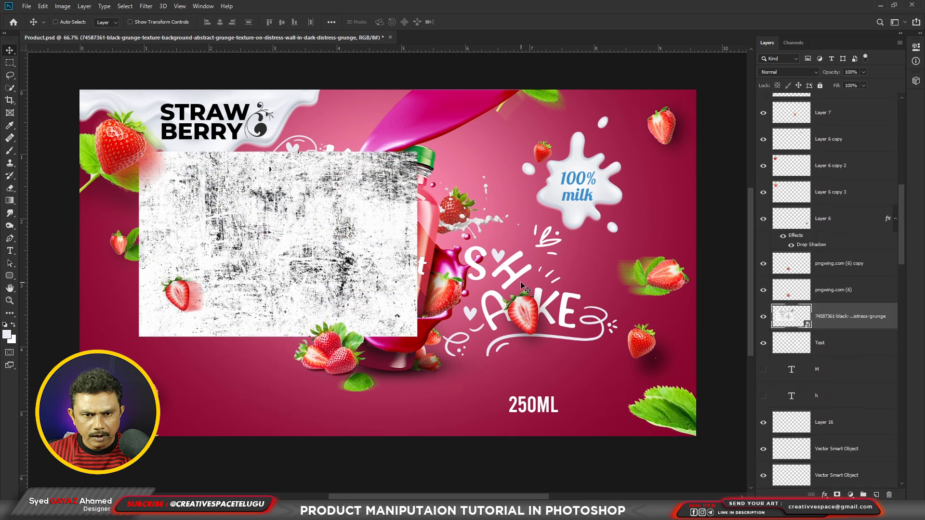
pyautogui.hotkey('ctrl', 'alt', 'g')
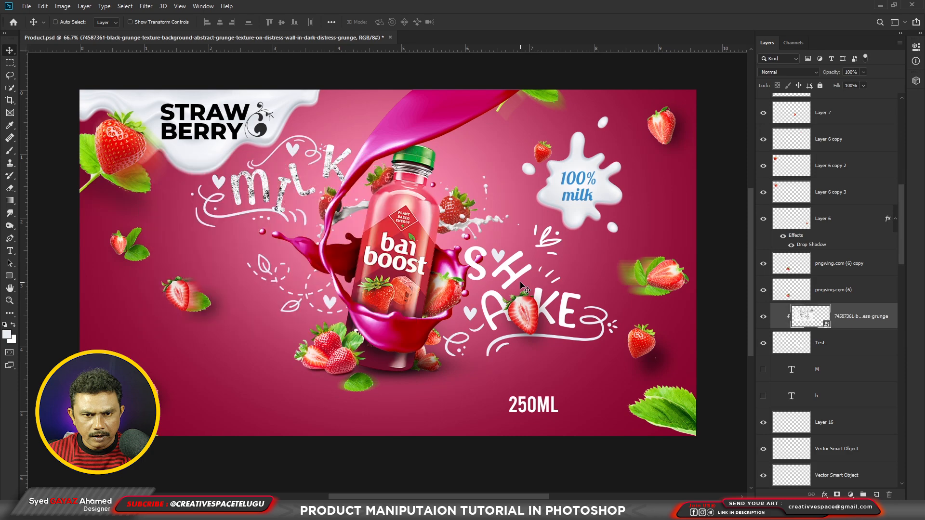
pyautogui.scroll(1, 303, 175)
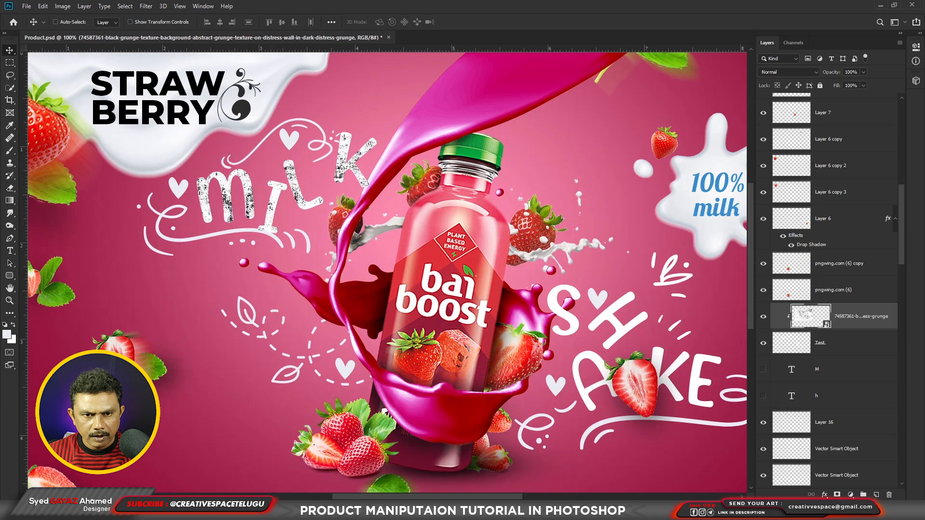
# Step: Rasterize the grunge texture and set the foreground color to the background pink, e9759a
pyautogui.rightClick(844, 316)
pyautogui.click(752, 261)
pyautogui.click(8, 334)
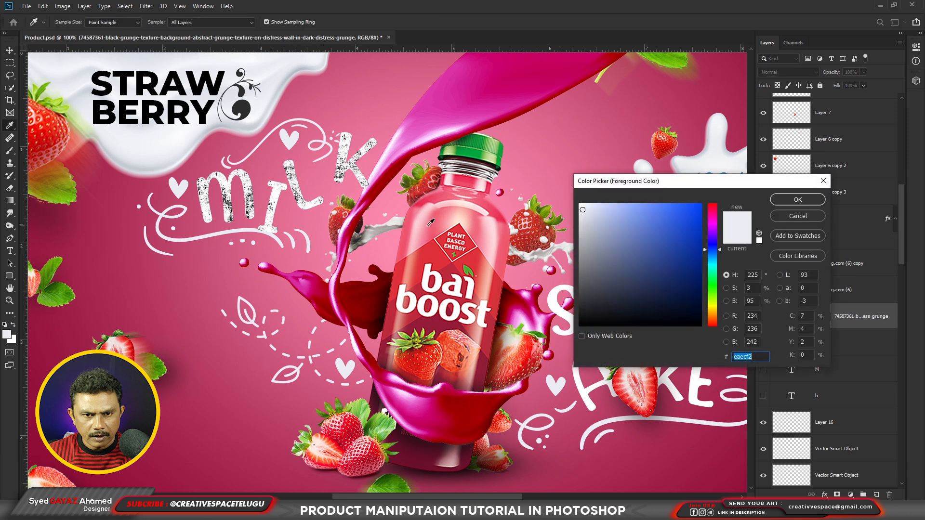
pyautogui.click(319, 184)
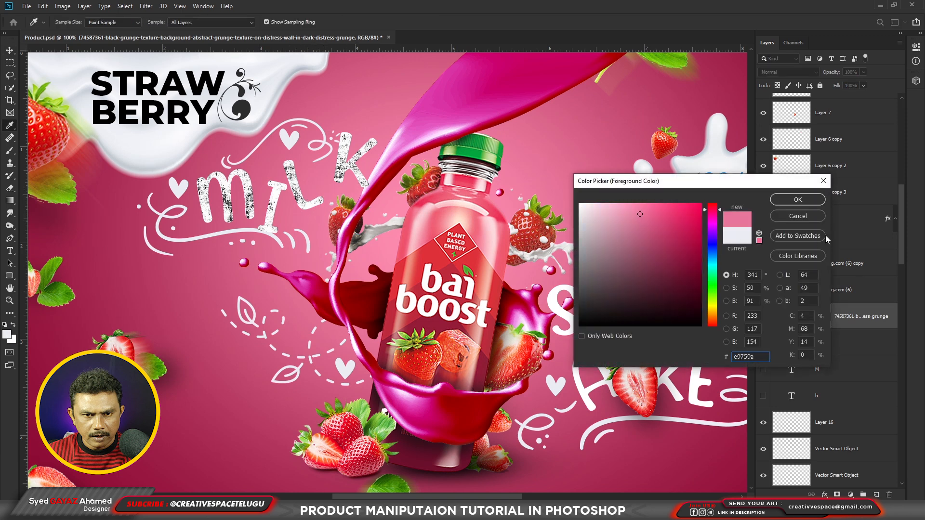
pyautogui.press('v')
pyautogui.click(798, 200)
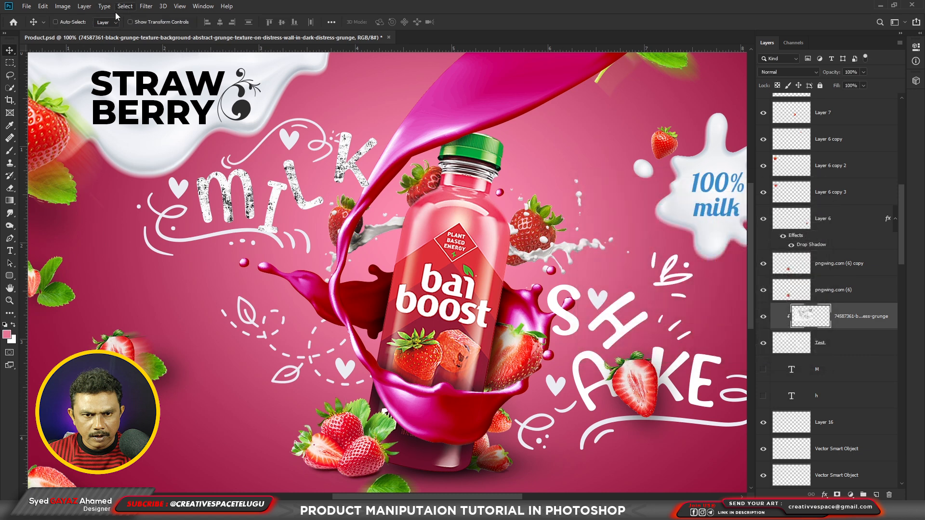
# Step: Apply a pink-to-white Gradient Map to the grunge texture with the pink stop at location 16
pyautogui.click(70, 6)
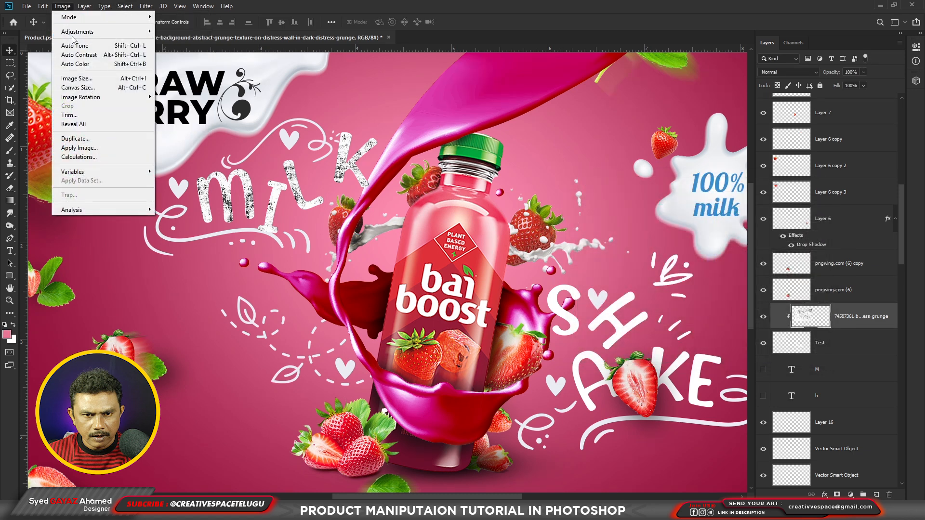
pyautogui.moveTo(77, 32)
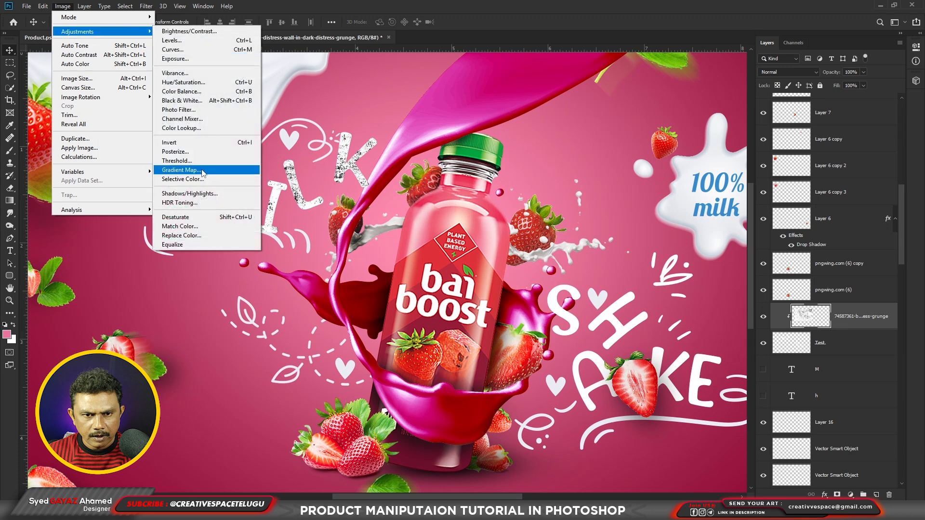
pyautogui.click(182, 170)
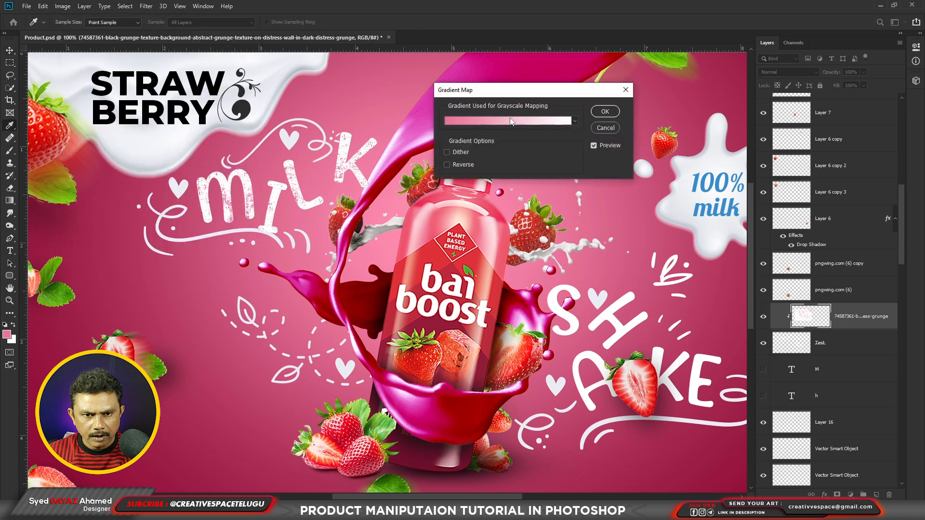
pyautogui.click(489, 126)
pyautogui.click(696, 431)
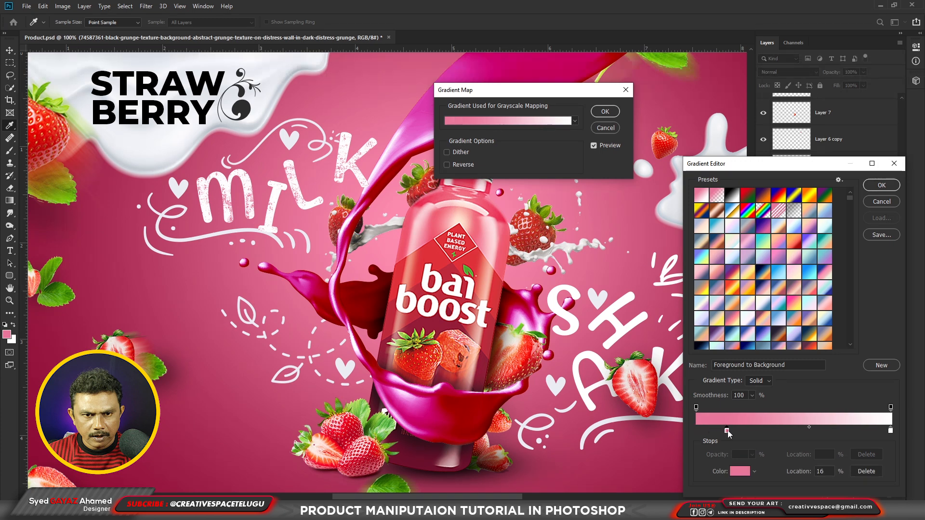
pyautogui.click(882, 185)
pyautogui.click(605, 111)
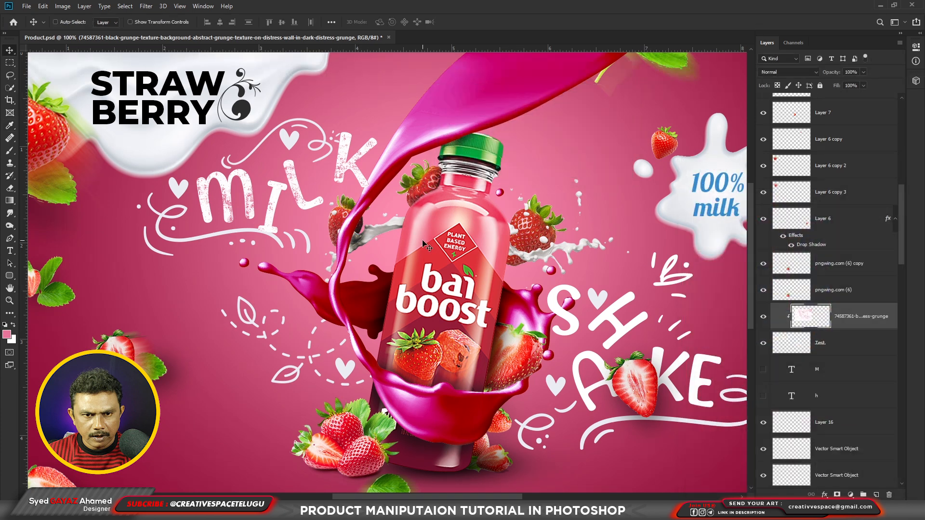
# Step: Adjust the grunge texture's brightness to 12 and contrast to 23 using the legacy mode
pyautogui.hotkey('alt', 'i')
pyautogui.press('j')
pyautogui.press('c')
pyautogui.moveTo(640, 153)
pyautogui.mouseDown()
pyautogui.moveTo(665, 153)
pyautogui.moveTo(638, 157)
pyautogui.moveTo(646, 156)
pyautogui.mouseUp()
pyautogui.moveTo(640, 177)
pyautogui.mouseDown()
pyautogui.moveTo(671, 178)
pyautogui.moveTo(652, 183)
pyautogui.mouseUp()
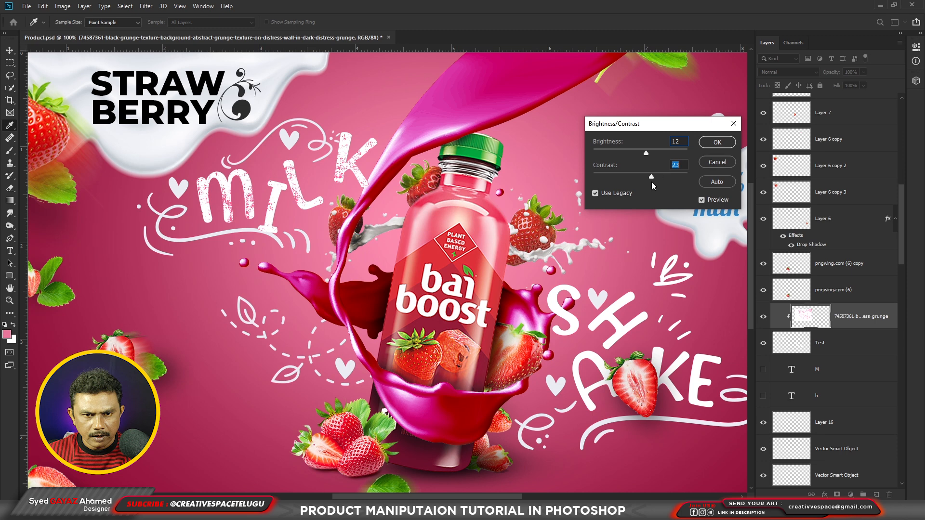
pyautogui.click(717, 142)
# Step: Copy the clipped texture onto SHAKE and move the textured lettering down the layer stack to just above Layer 3
pyautogui.moveTo(297, 193); pyautogui.dragTo(683, 392)
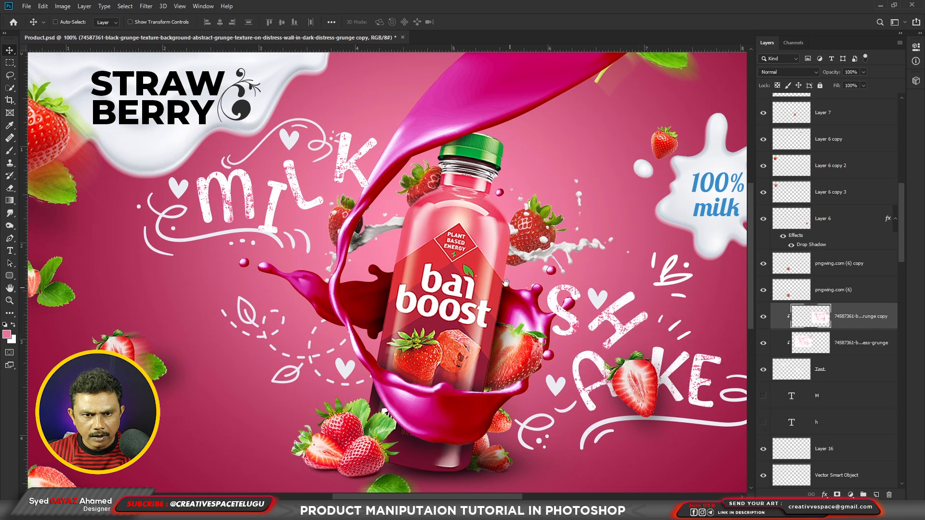
pyautogui.moveTo(510, 288); pyautogui.dragTo(456, 253)
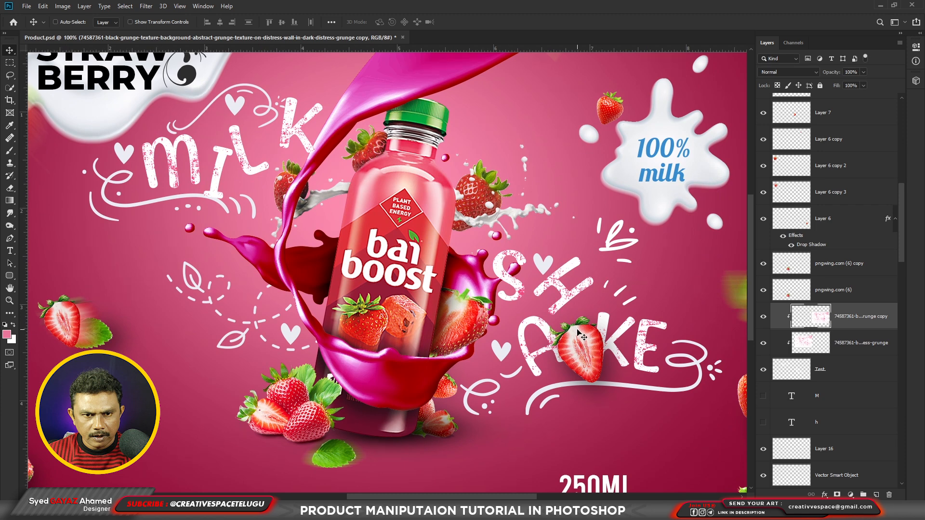
pyautogui.rightClick(576, 274)
pyautogui.click(598, 275)
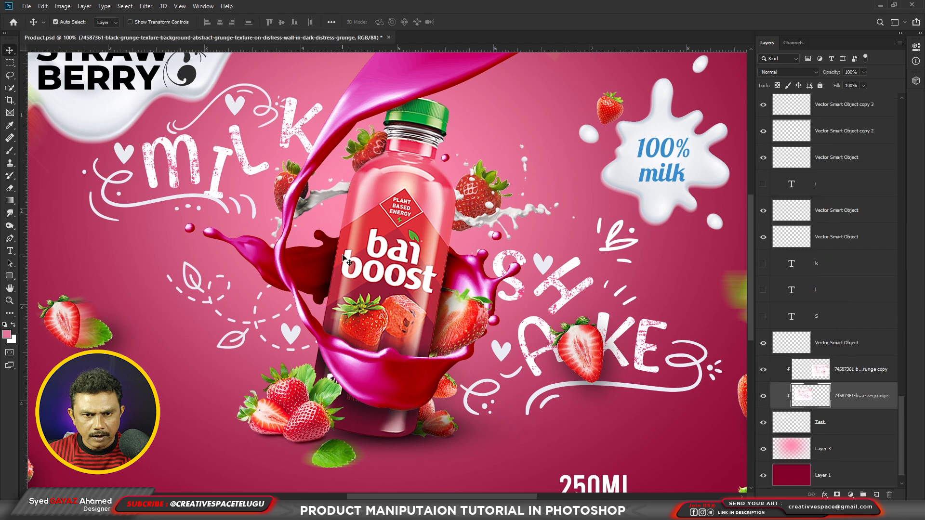
# Step: Move the sliced strawberry with leaf on the left further down and reposition the 100% milk text on the splash
pyautogui.hotkey('ctrl', '-')
pyautogui.moveTo(175, 310); pyautogui.dragTo(212, 380)
pyautogui.rightClick(583, 202)
pyautogui.click(596, 206)
pyautogui.rightClick(576, 207)
pyautogui.click(583, 213)
pyautogui.moveTo(582, 211); pyautogui.dragTo(566, 196)
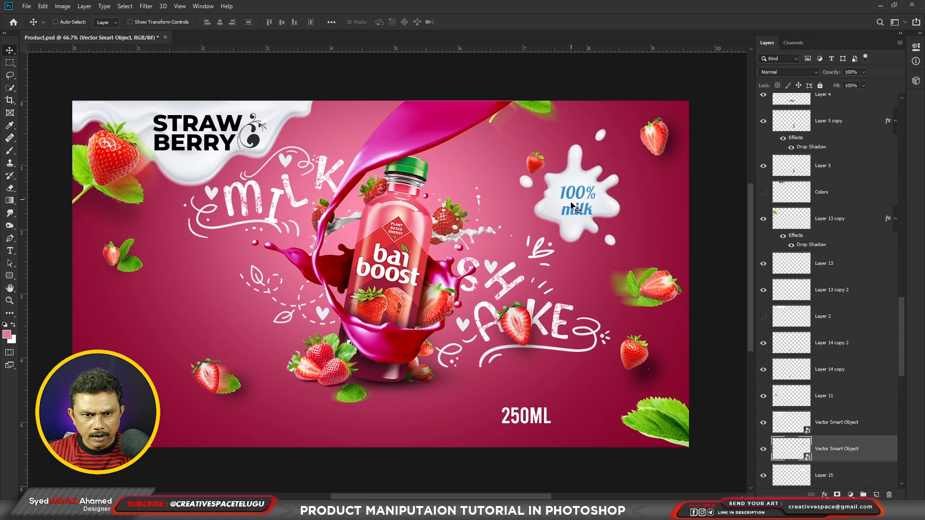
# Step: Rasterize the 100% milk text, fill it with black and nudge it into place on the milk splash
pyautogui.rightClick(851, 449)
pyautogui.click(834, 205)
pyautogui.click(9, 334)
pyautogui.click(582, 322)
pyautogui.click(808, 202)
pyautogui.hotkey('alt', 'shift', 'BackSpace')
pyautogui.moveTo(592, 203); pyautogui.dragTo(593, 199)
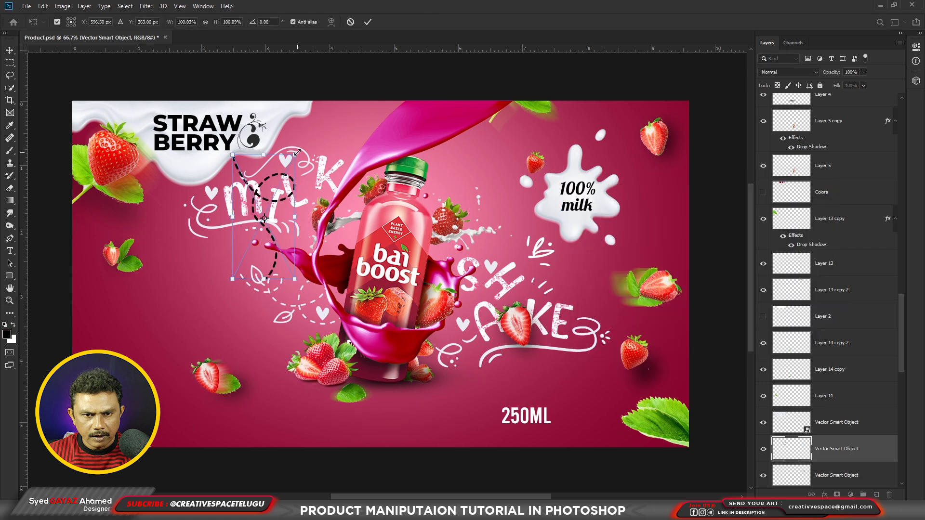
# Step: Scale down the dashed swirl doodle, rasterize it and place it horizontally beneath BERRY on the milk drip, and save the document
pyautogui.moveTo(295, 155); pyautogui.dragTo(282, 191)
pyautogui.press('Return')
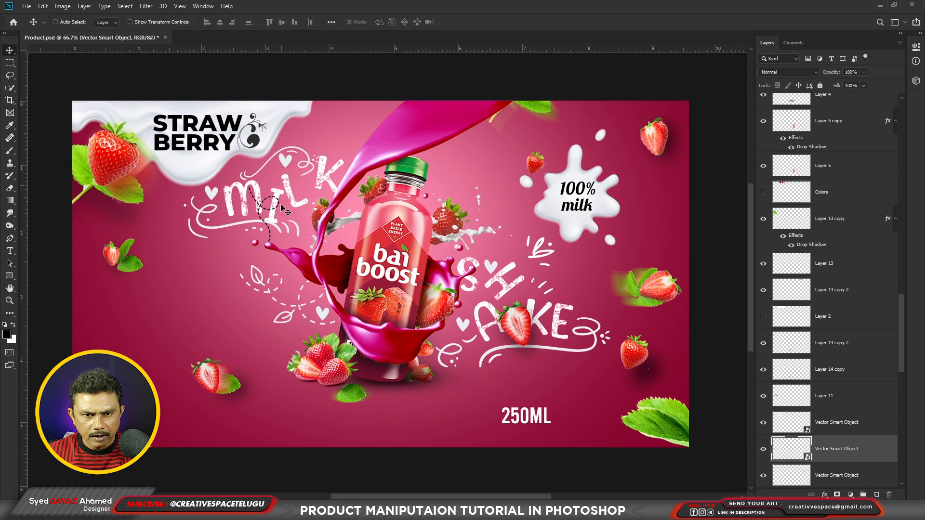
pyautogui.rightClick(847, 453)
pyautogui.click(821, 211)
pyautogui.hotkey('ctrl', 'i')
pyautogui.click(901, 35)
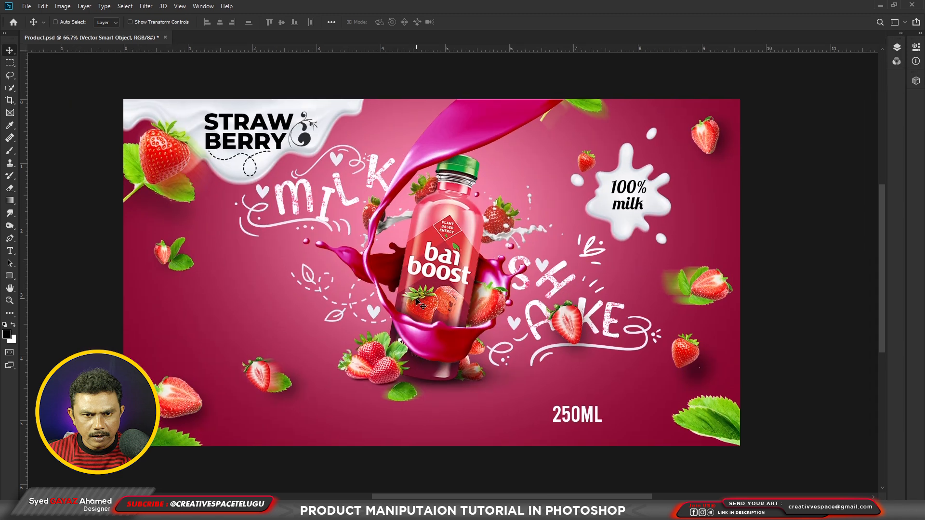
pyautogui.hotkey('ctrl', 's')
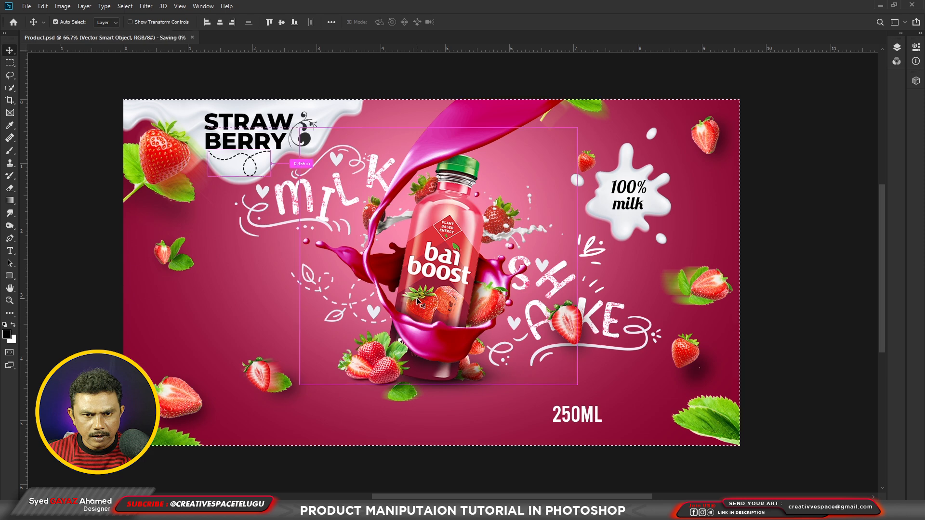
# Step: Create a new layer over the whole canvas in Overlay mode, filled with the overlay-neutral 50% gray
pyautogui.hotkey('ctrl', 'a')
pyautogui.hotkey('ctrl', 'shift', 'n')
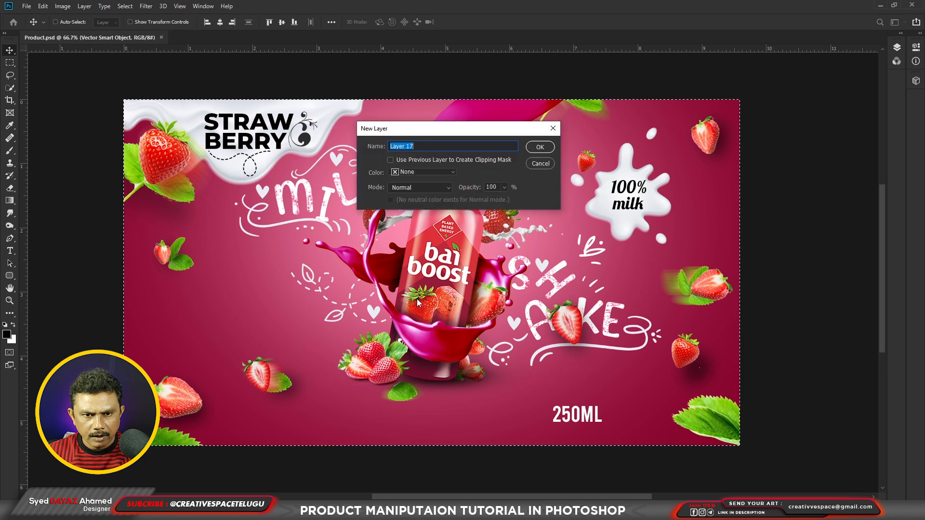
pyautogui.click(396, 191)
pyautogui.click(414, 316)
pyautogui.click(390, 200)
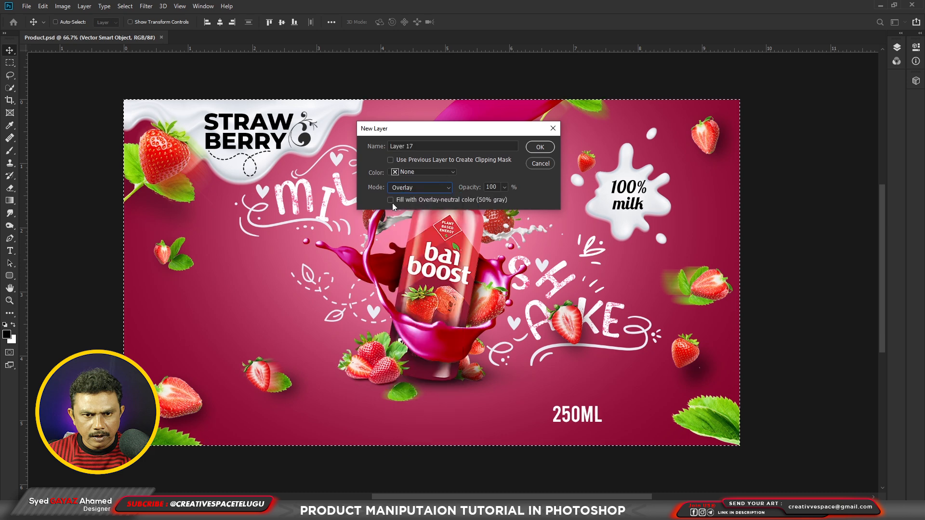
pyautogui.click(540, 147)
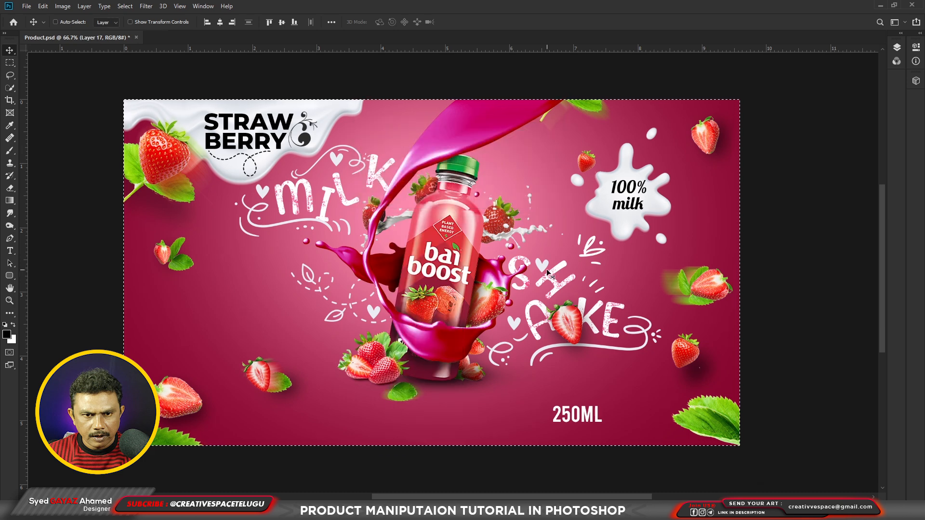
# Step: Convert the gray overlay layer to a smart object and move it down the stack to just above Layer 3
pyautogui.click(897, 46)
pyautogui.rightClick(841, 109)
pyautogui.click(763, 227)
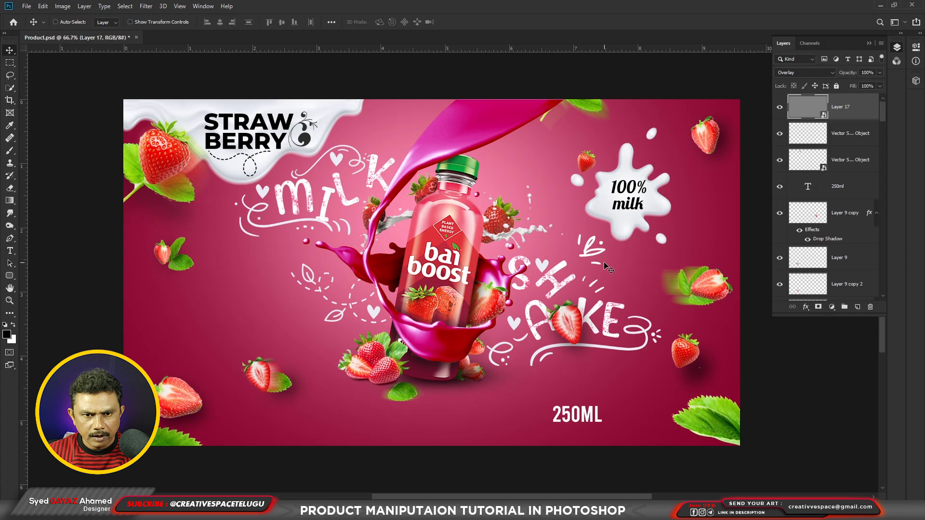
pyautogui.hotkey('ctrl', 'shift', '[')
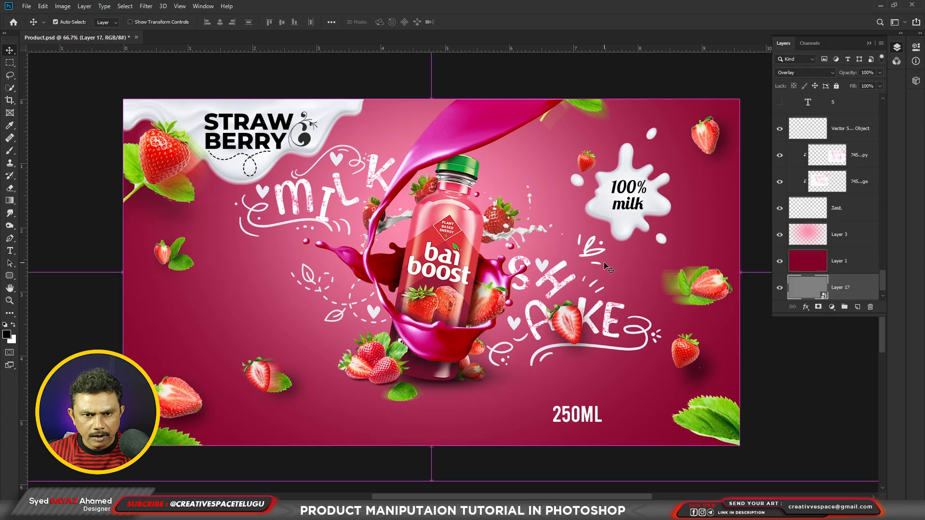
pyautogui.hotkey('ctrl', ']')
pyautogui.hotkey('ctrl', ']')
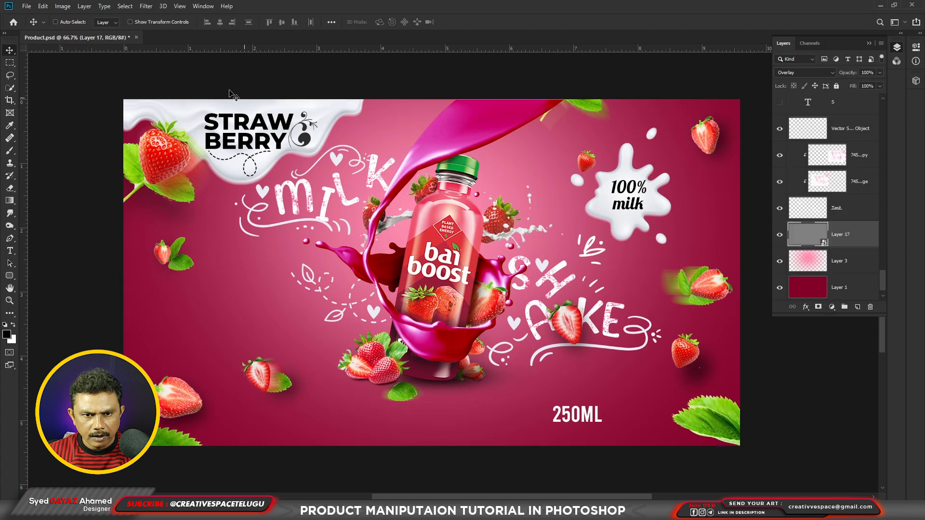
# Step: Add monochromatic Gaussian noise of 8.21% to the gray overlay layer
pyautogui.click(147, 7)
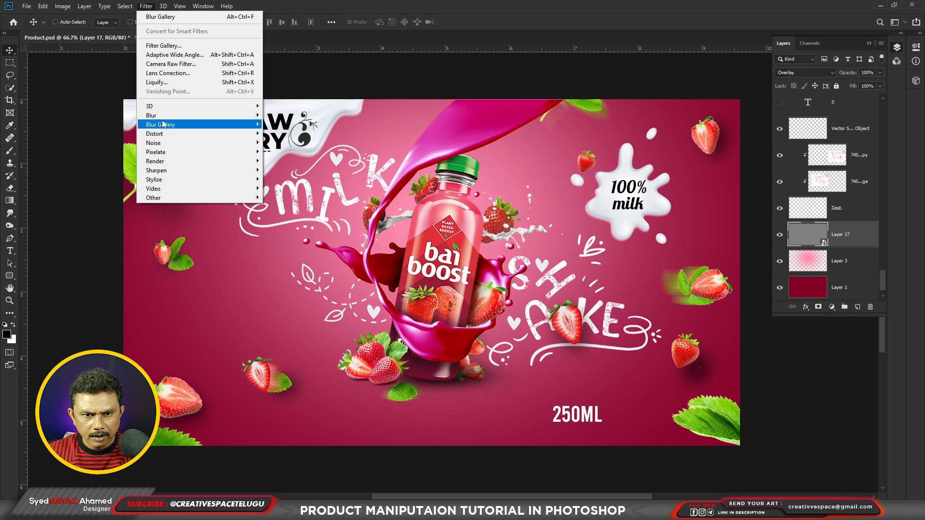
pyautogui.moveTo(164, 143)
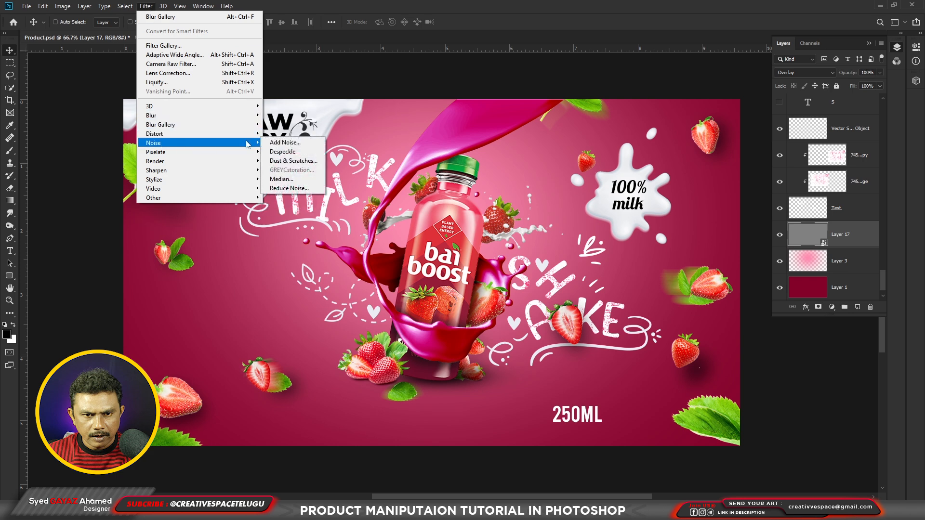
pyautogui.click(294, 143)
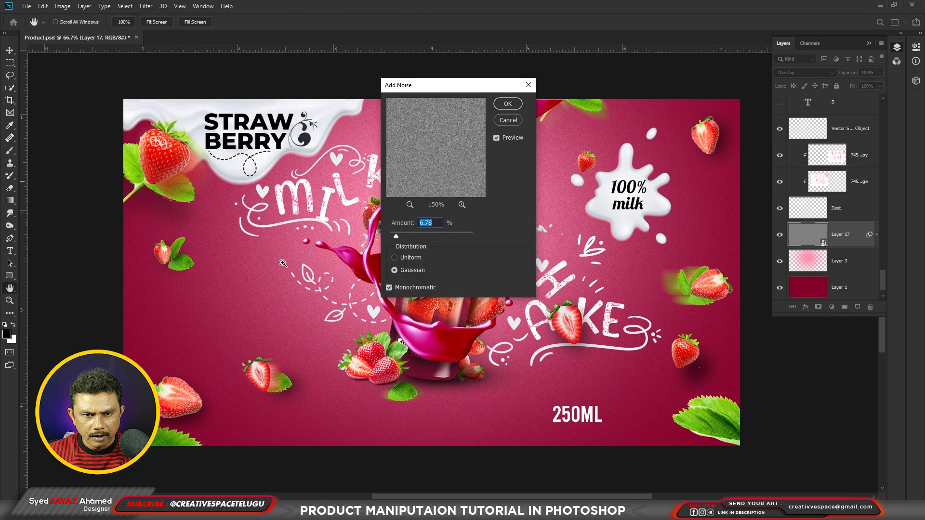
pyautogui.scroll(4, 375, 160)
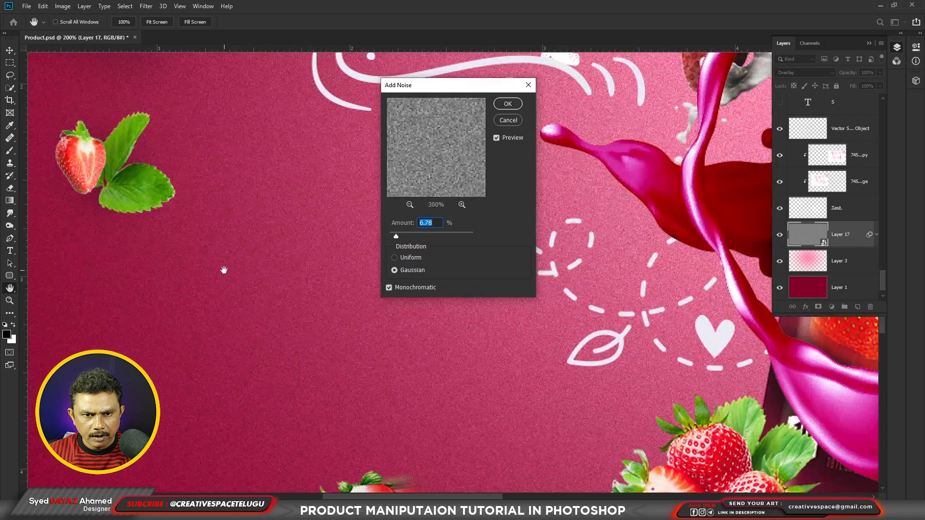
pyautogui.moveTo(116, 302); pyautogui.dragTo(221, 234)
pyautogui.click(406, 270)
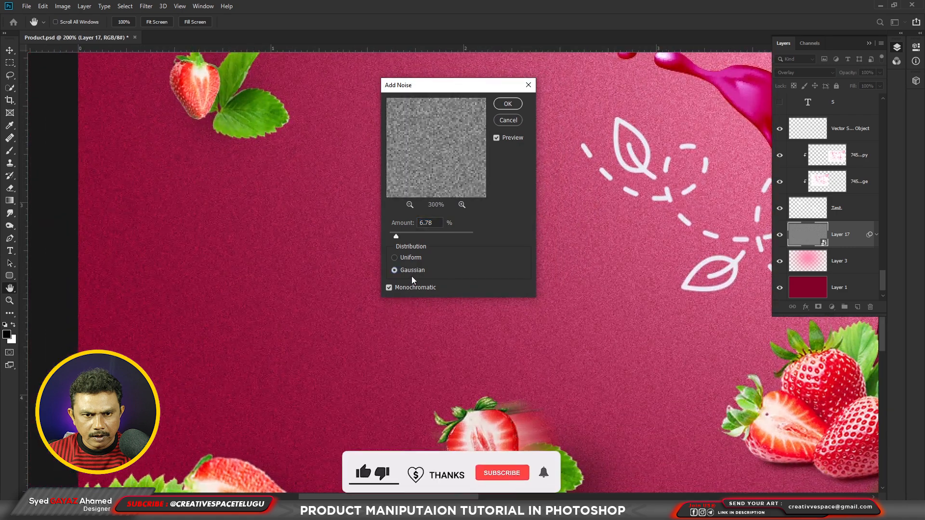
pyautogui.moveTo(396, 237)
pyautogui.mouseDown()
pyautogui.moveTo(417, 236)
pyautogui.moveTo(397, 237)
pyautogui.mouseUp()
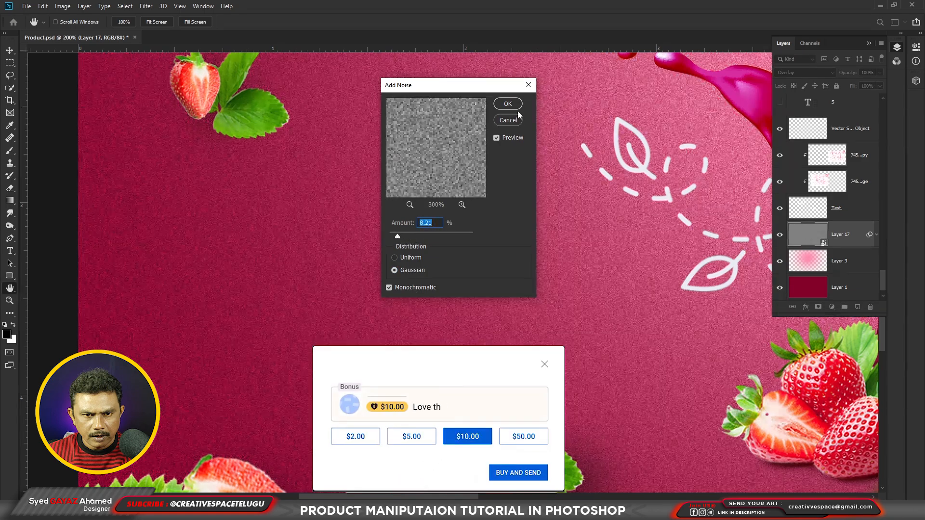
pyautogui.press('Return')
# Step: Compare the background with and without the noise layer, both in full view and close up
pyautogui.hotkey('ctrl', '-')
pyautogui.hotkey('ctrl', '-')
pyautogui.moveTo(617, 258); pyautogui.dragTo(361, 270)
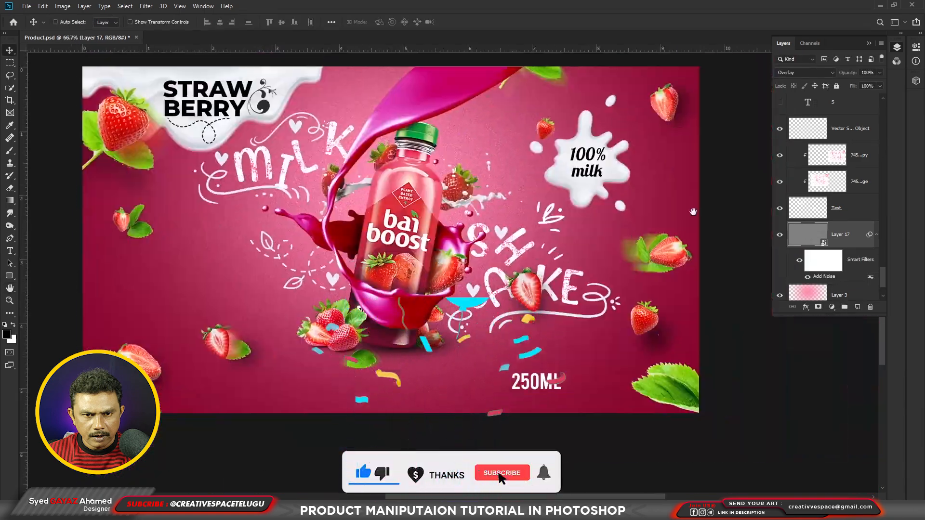
pyautogui.click(780, 235)
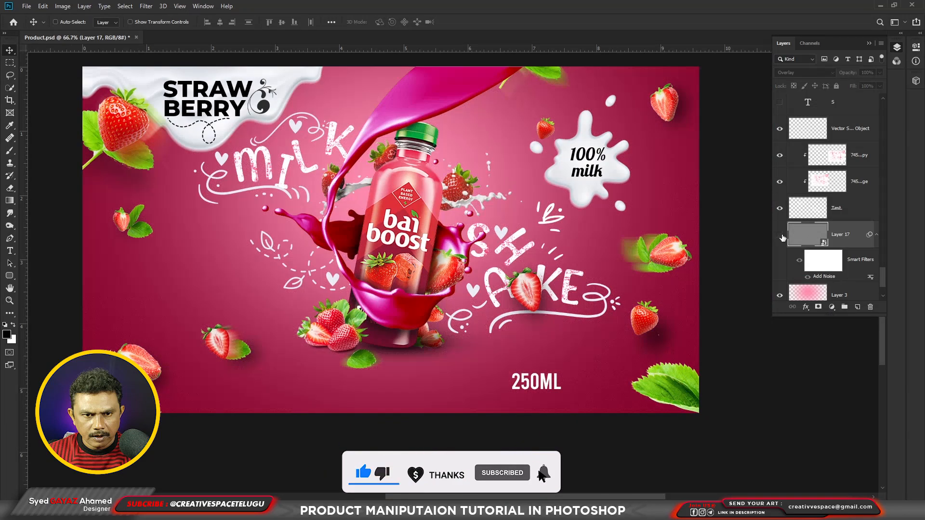
pyautogui.click(780, 235)
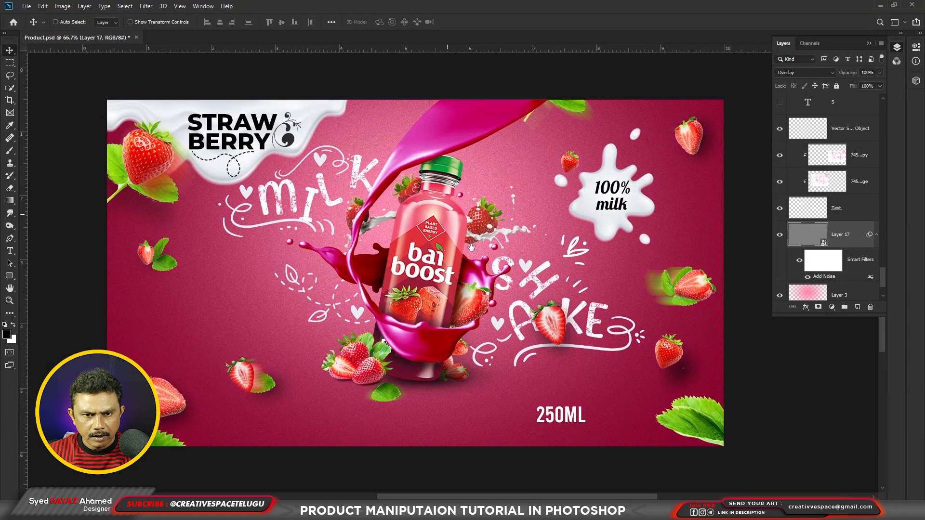
pyautogui.scroll(1, 475, 250)
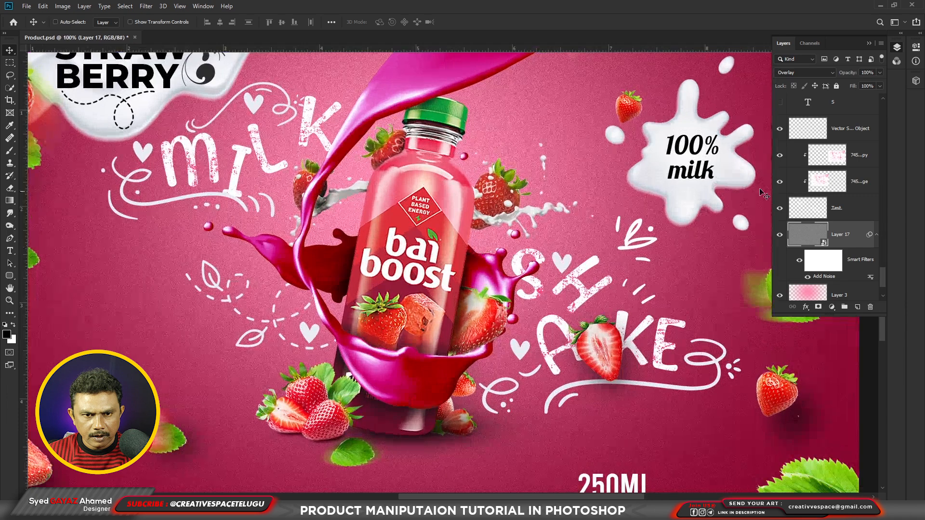
pyautogui.moveTo(389, 292); pyautogui.dragTo(675, 212)
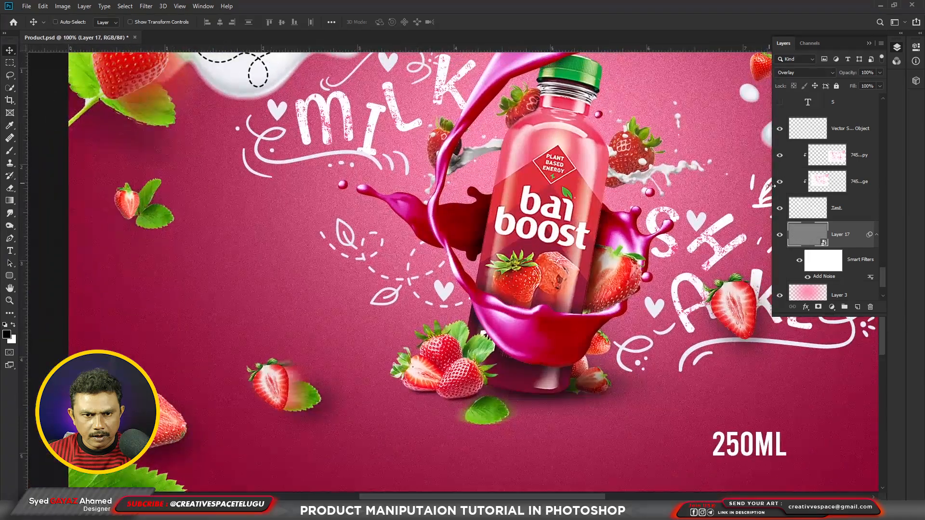
pyautogui.click(781, 238)
pyautogui.click(780, 237)
pyautogui.click(780, 237)
pyautogui.click(780, 237)
# Step: Soften the noise with a 0.9-pixel Gaussian Blur and compare the artwork with the layer hidden and shown
pyautogui.click(287, 248)
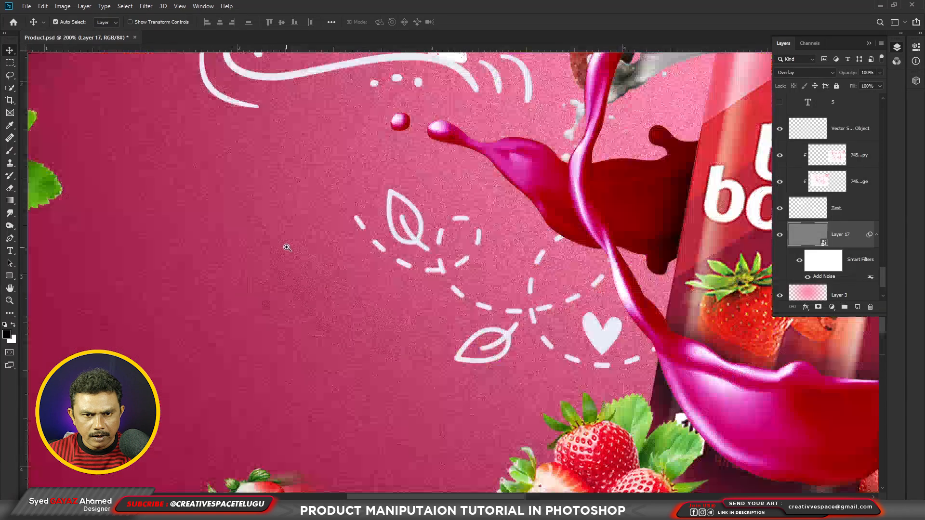
pyautogui.click(287, 249)
pyautogui.click(150, 6)
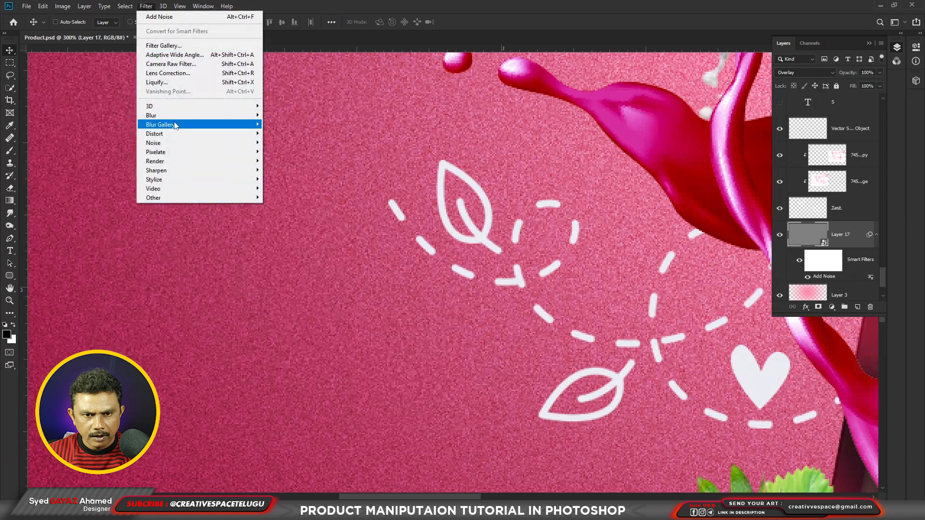
pyautogui.moveTo(180, 118)
pyautogui.click(288, 151)
pyautogui.moveTo(496, 274); pyautogui.dragTo(479, 274)
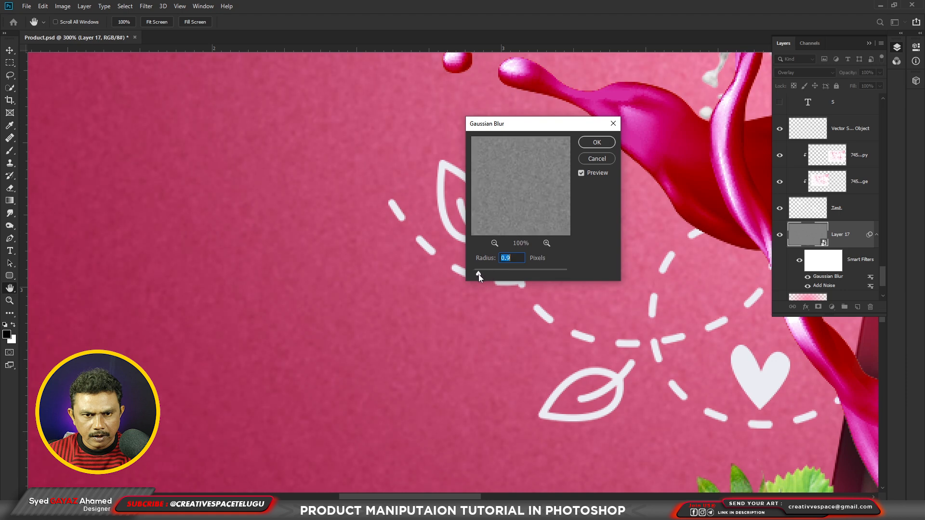
pyautogui.click(589, 148)
pyautogui.rightClick(373, 211)
pyautogui.click(375, 213)
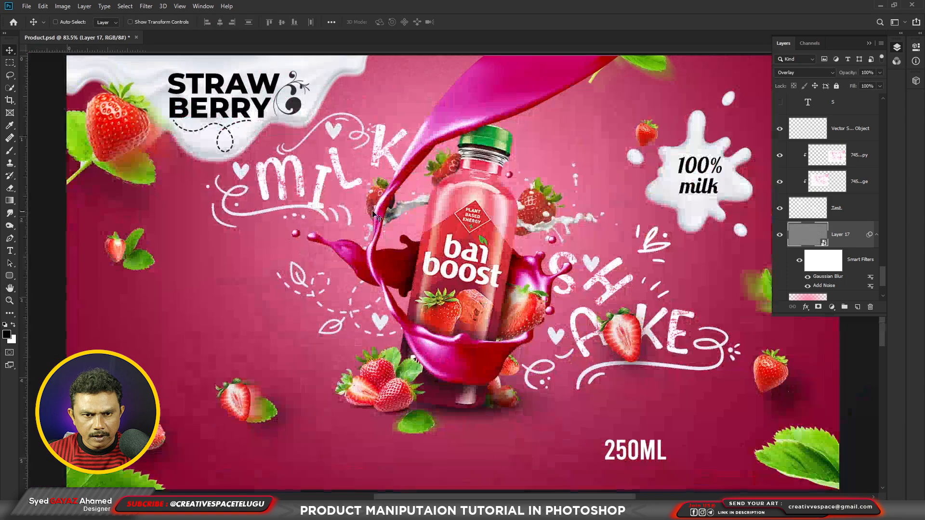
pyautogui.click(781, 236)
pyautogui.click(780, 235)
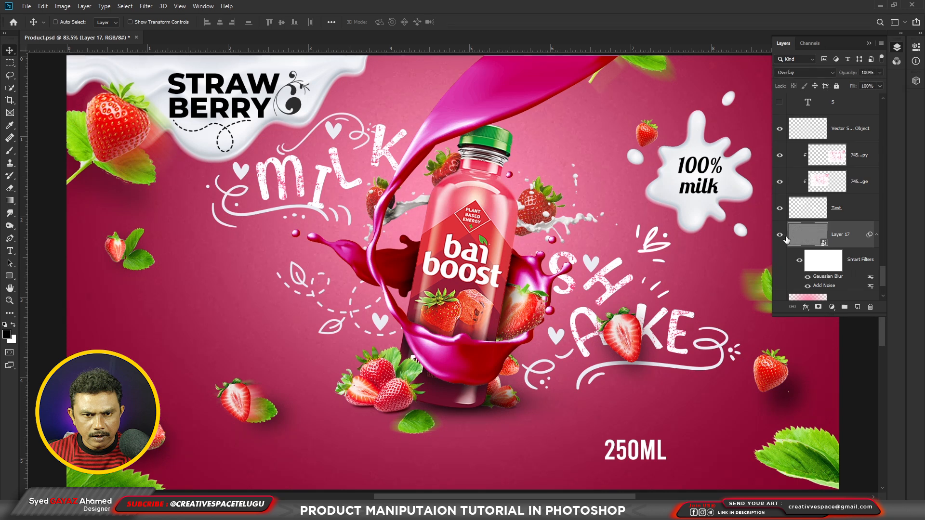
# Step: Move the blurred noise layer below Layer 3 and check the whole composition
pyautogui.scroll(-1, 844, 251)
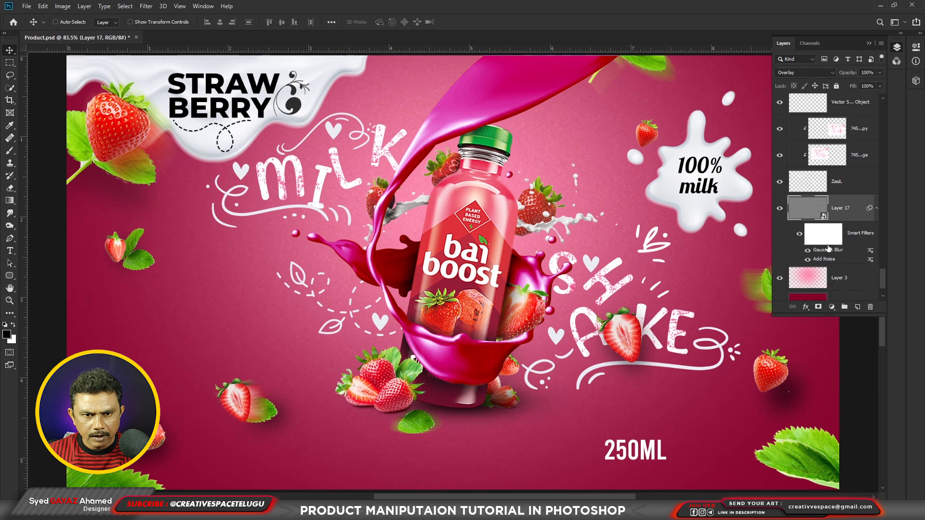
pyautogui.hotkey('ctrl', '[')
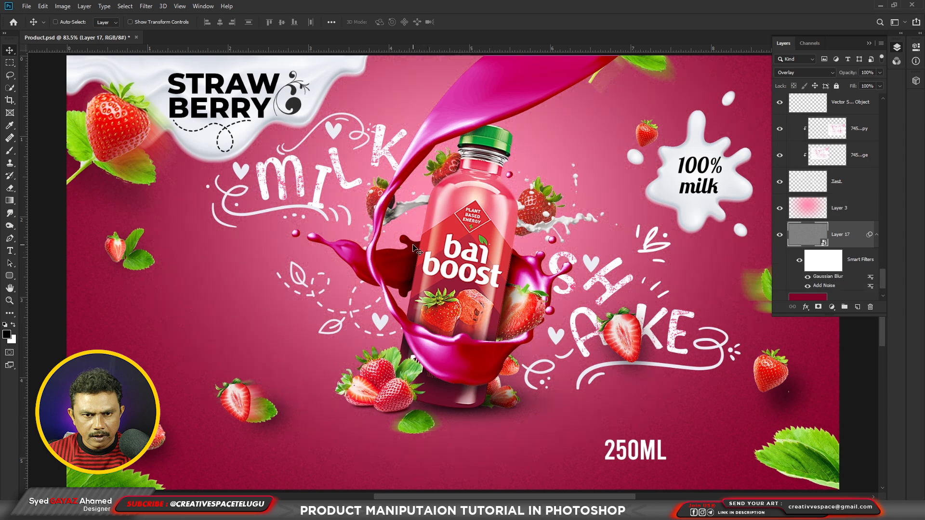
pyautogui.moveTo(599, 311); pyautogui.dragTo(553, 293)
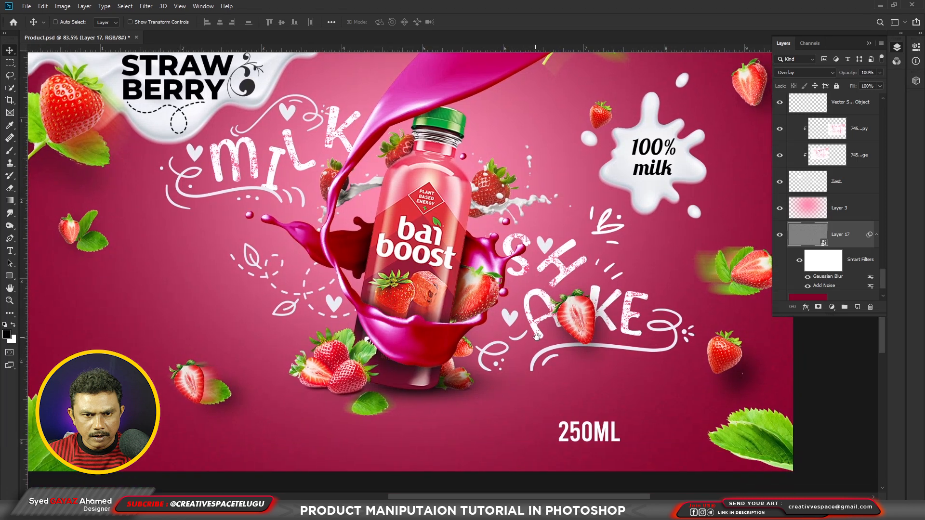
pyautogui.moveTo(536, 337); pyautogui.dragTo(552, 341)
pyautogui.hotkey('ctrl', '-')
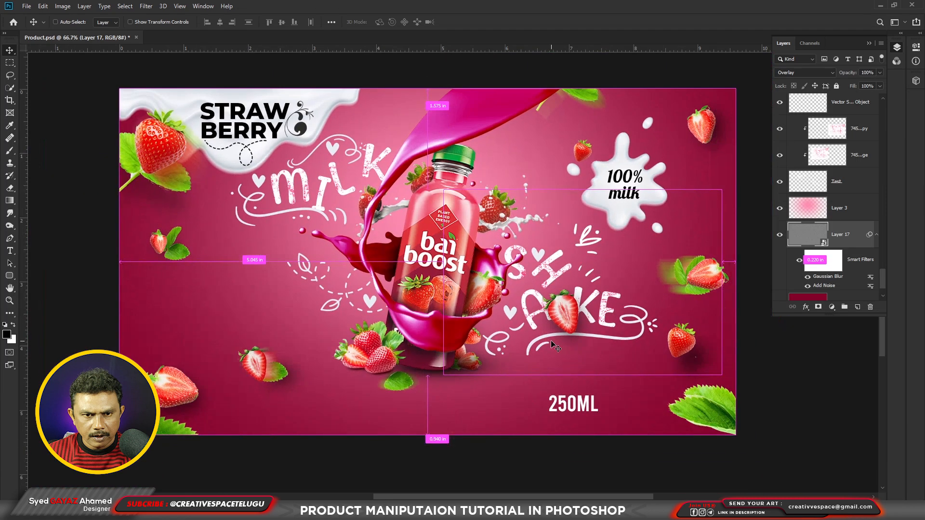